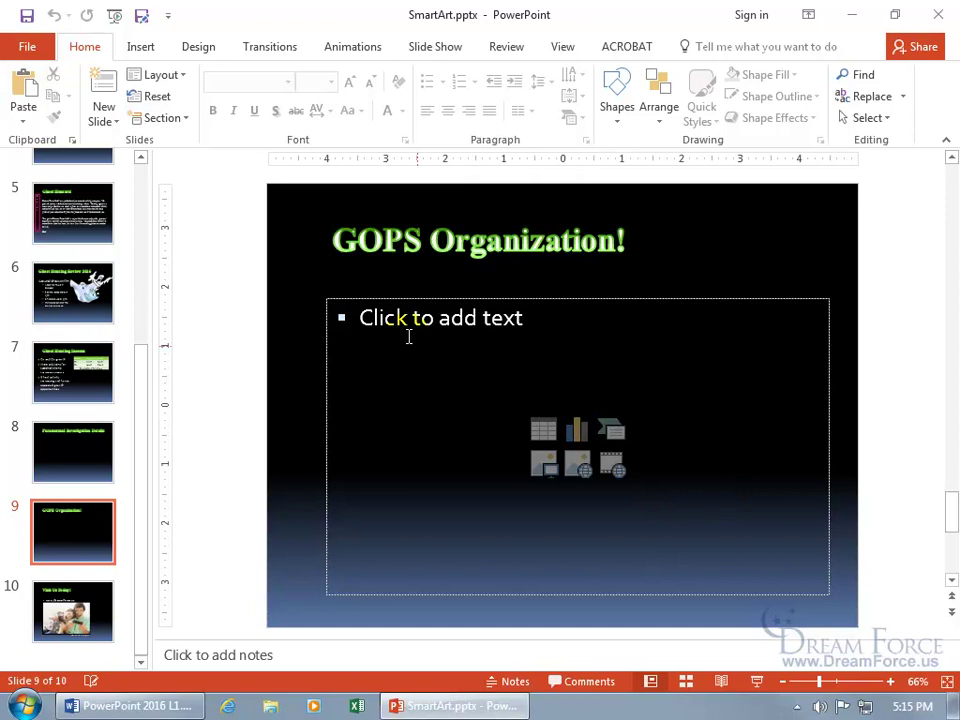
- Switch to the Insert ribbon tab on the empty GOPS Organization! slide
{"action": "left_click", "coordinate": [140, 47]}
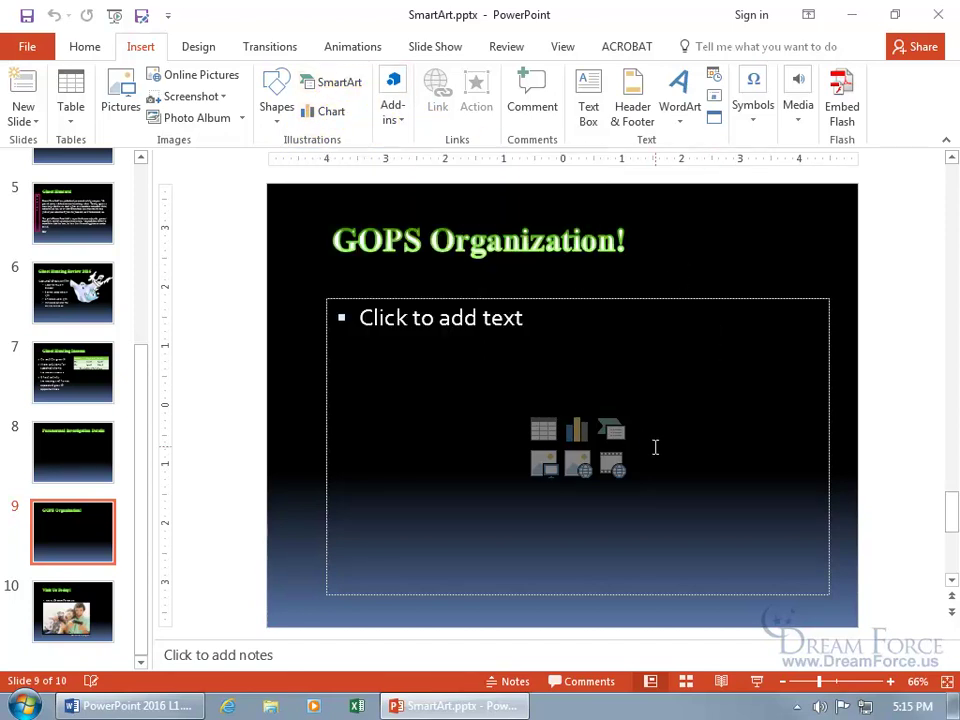
- From the placeholder's SmartArt gallery, choose the Hierarchy category's Organization Chart layout
{"action": "left_click", "coordinate": [612, 433]}
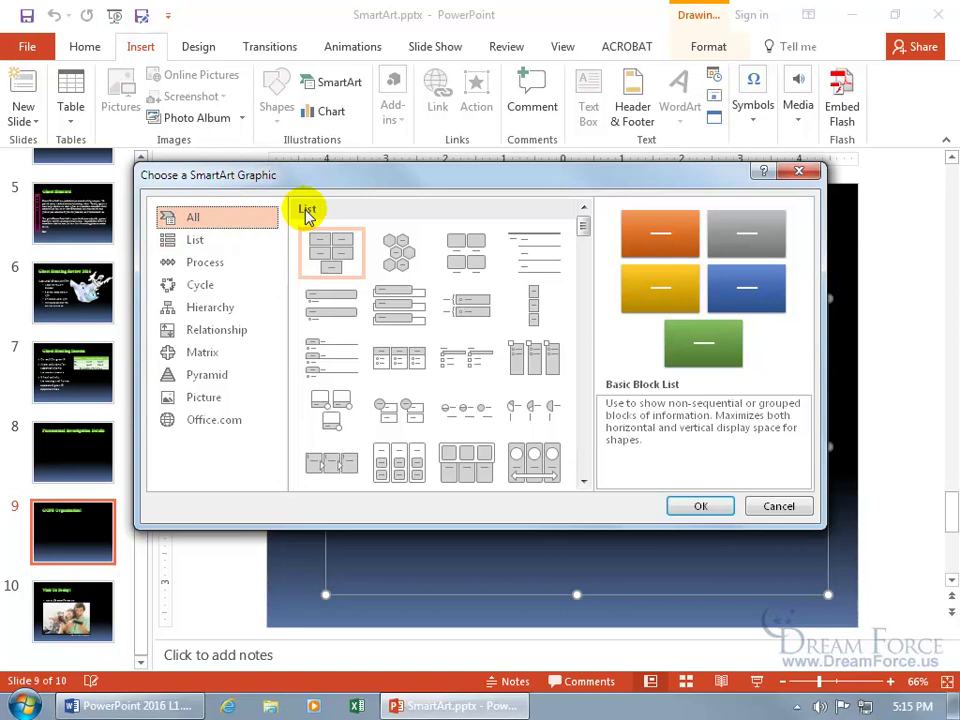
{"action": "left_click", "coordinate": [586, 482]}
{"action": "left_click", "coordinate": [586, 482]}
{"action": "left_click", "coordinate": [586, 482]}
{"action": "left_click", "coordinate": [586, 482]}
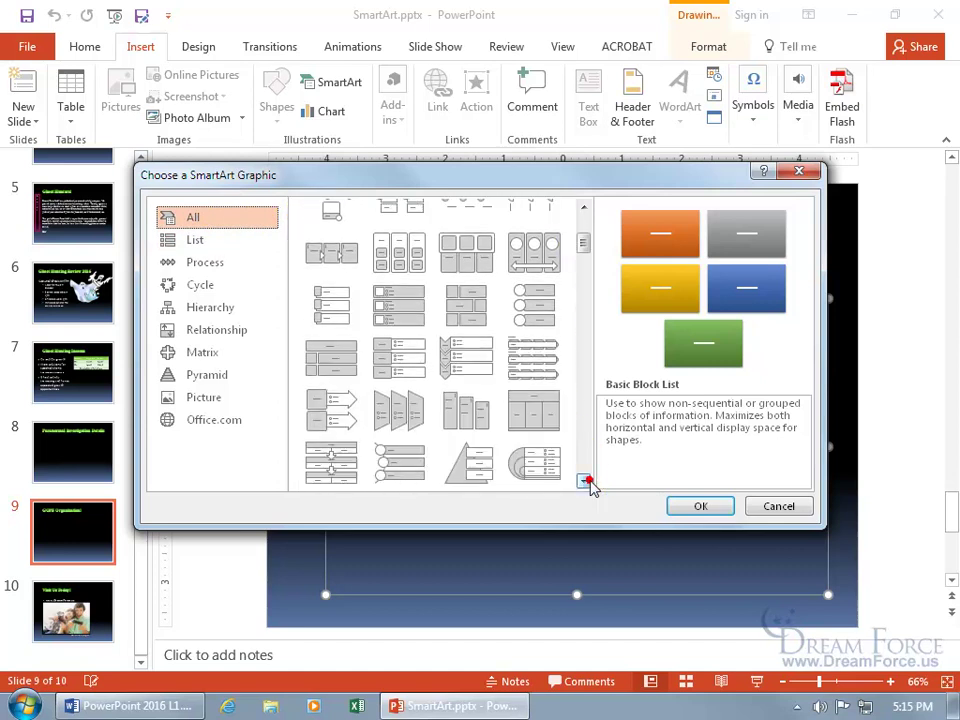
{"action": "left_click", "coordinate": [586, 482]}
{"action": "left_click", "coordinate": [586, 482]}
{"action": "left_click", "coordinate": [586, 482]}
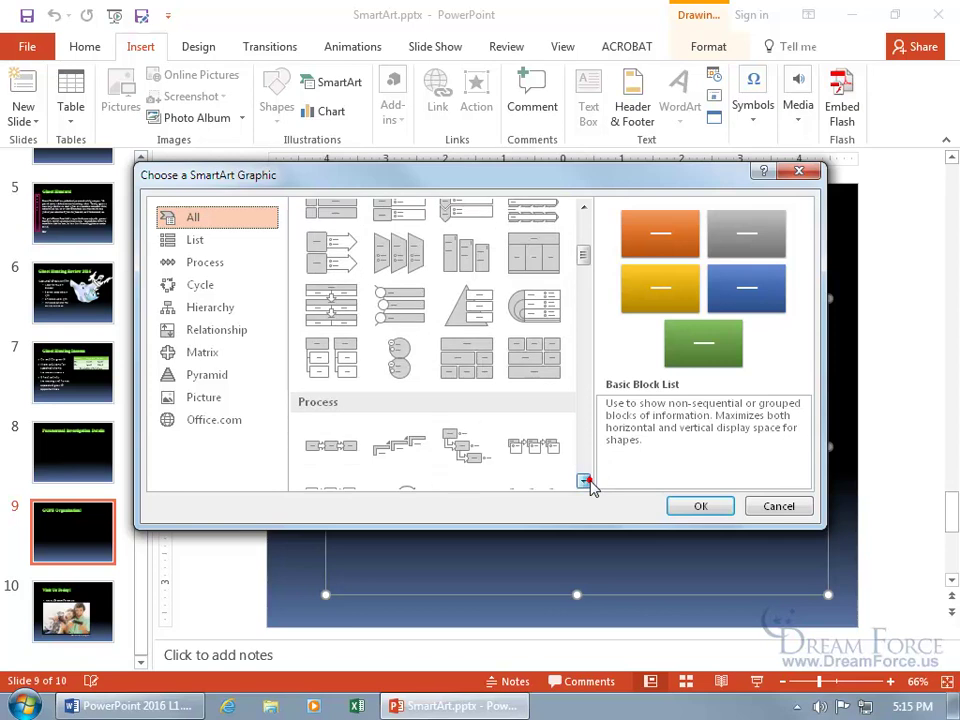
{"action": "left_click", "coordinate": [218, 309]}
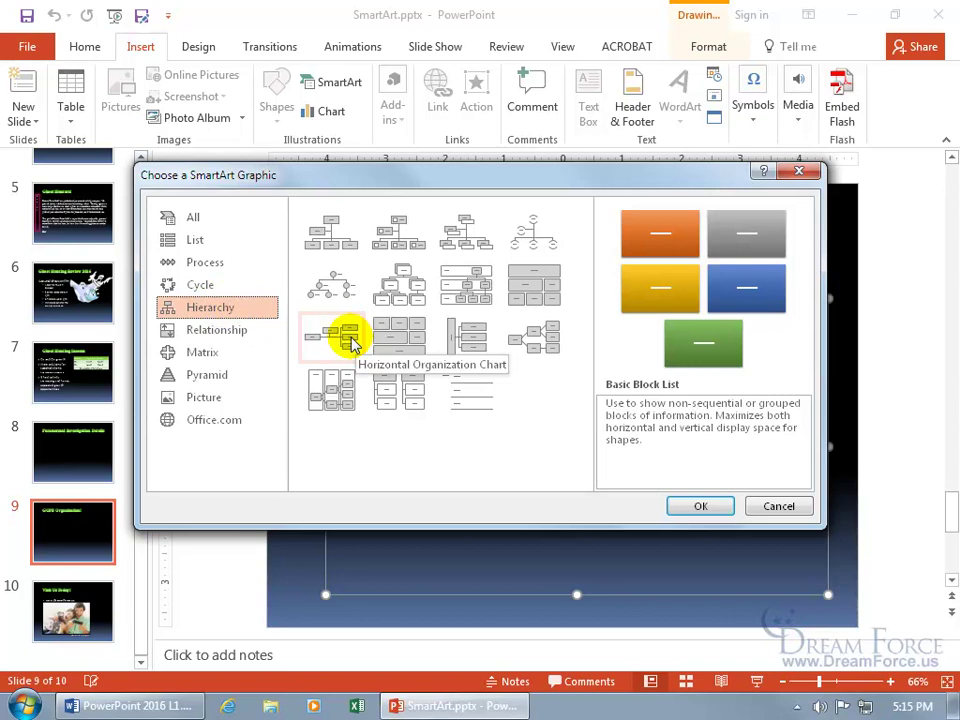
{"action": "left_click", "coordinate": [340, 242]}
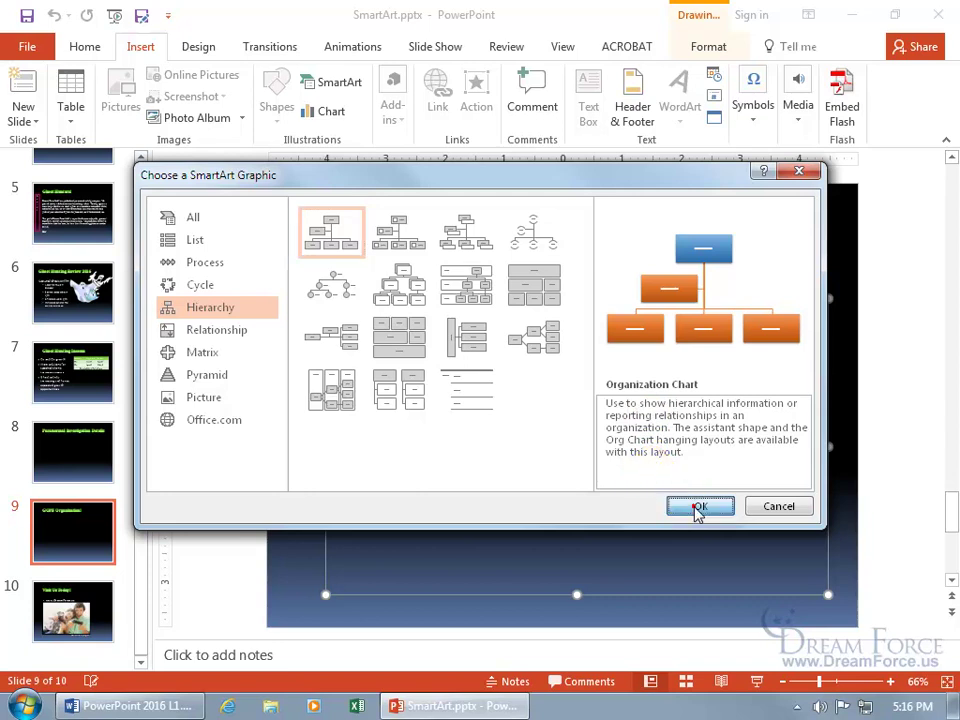
- Insert the Organization Chart, review the Format and SmartArt Design tabs, then deselect it
{"action": "left_click", "coordinate": [700, 507]}
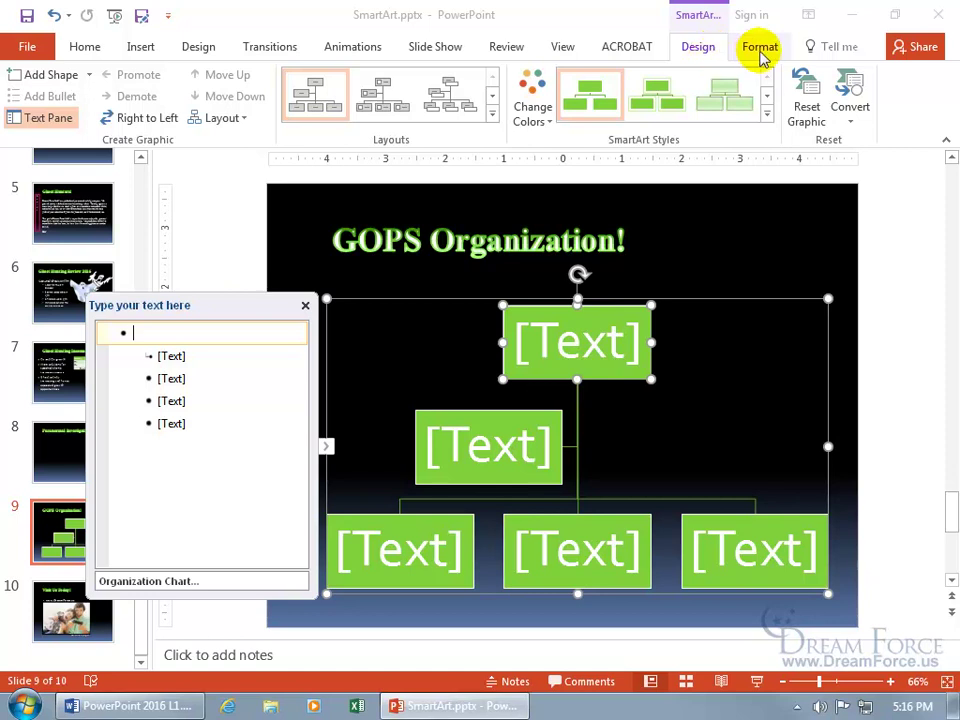
{"action": "left_click", "coordinate": [759, 50]}
{"action": "left_click", "coordinate": [700, 52]}
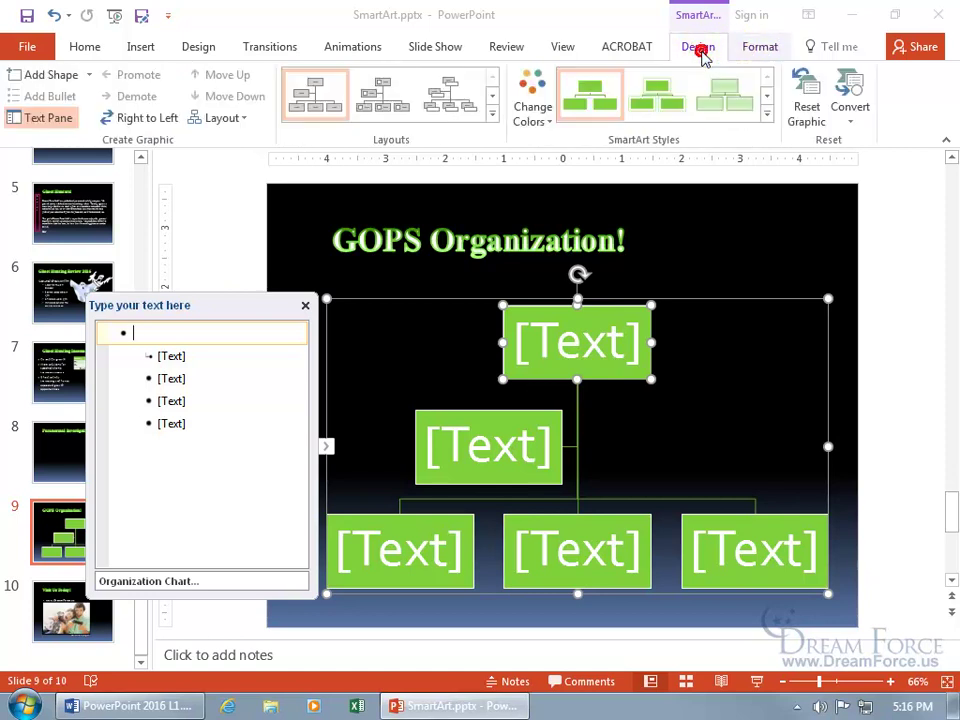
{"action": "left_click", "coordinate": [843, 240]}
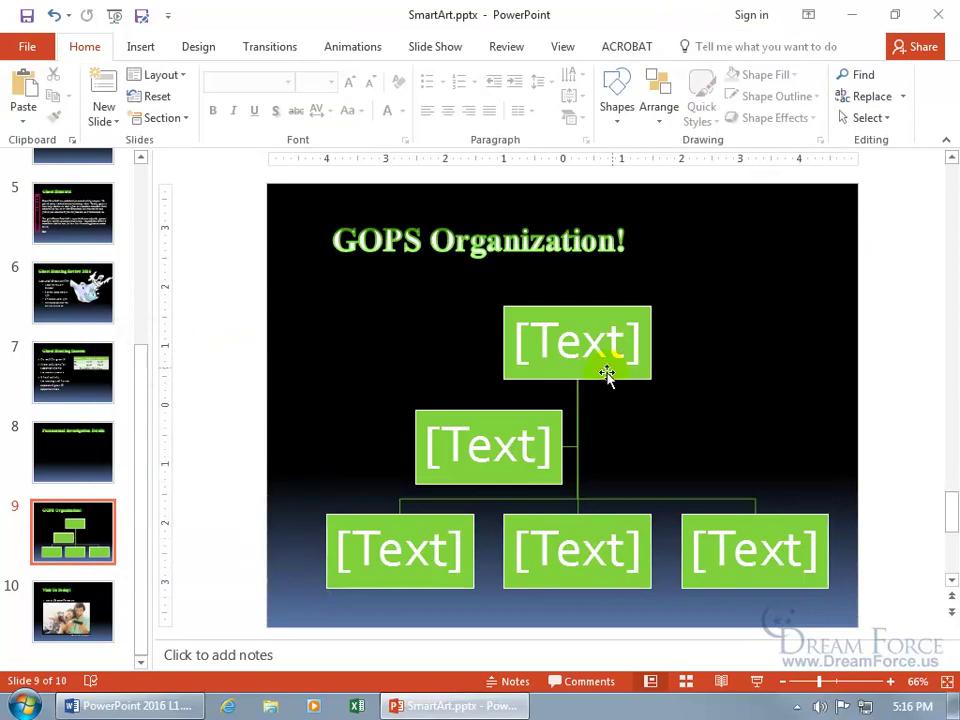
{"action": "left_click", "coordinate": [605, 412]}
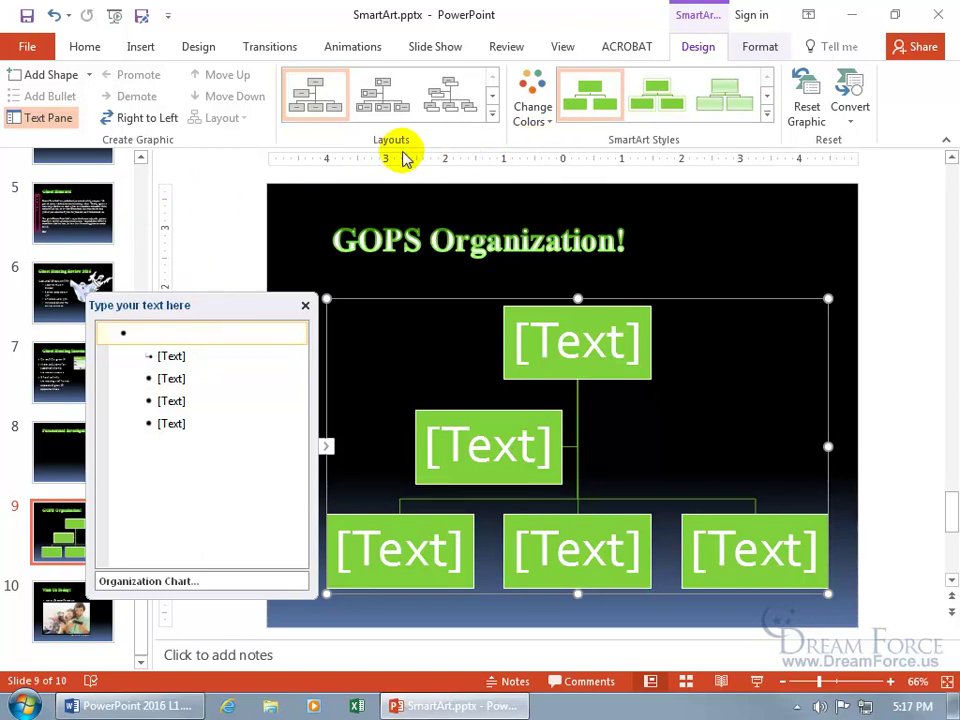
{"action": "left_click", "coordinate": [52, 120]}
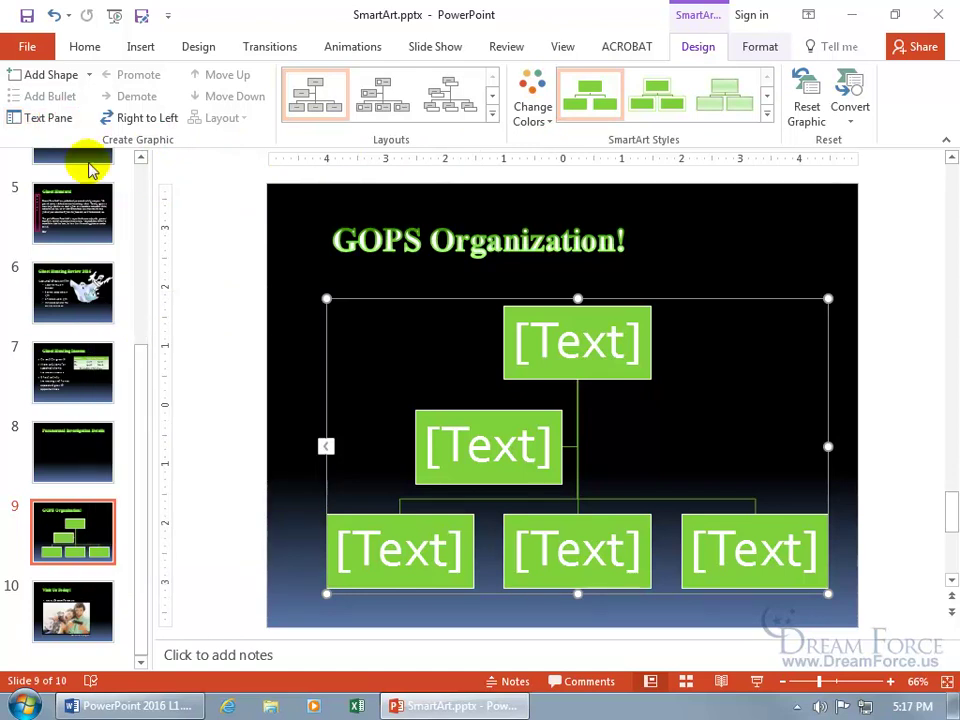
{"action": "left_click", "coordinate": [60, 118]}
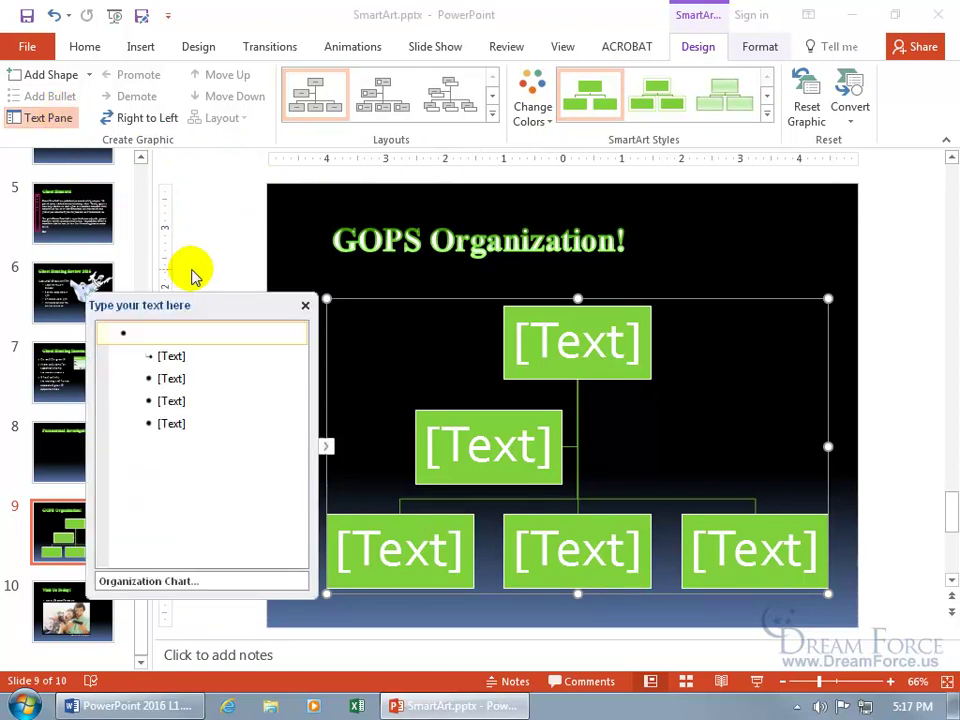
{"action": "left_click", "coordinate": [305, 304]}
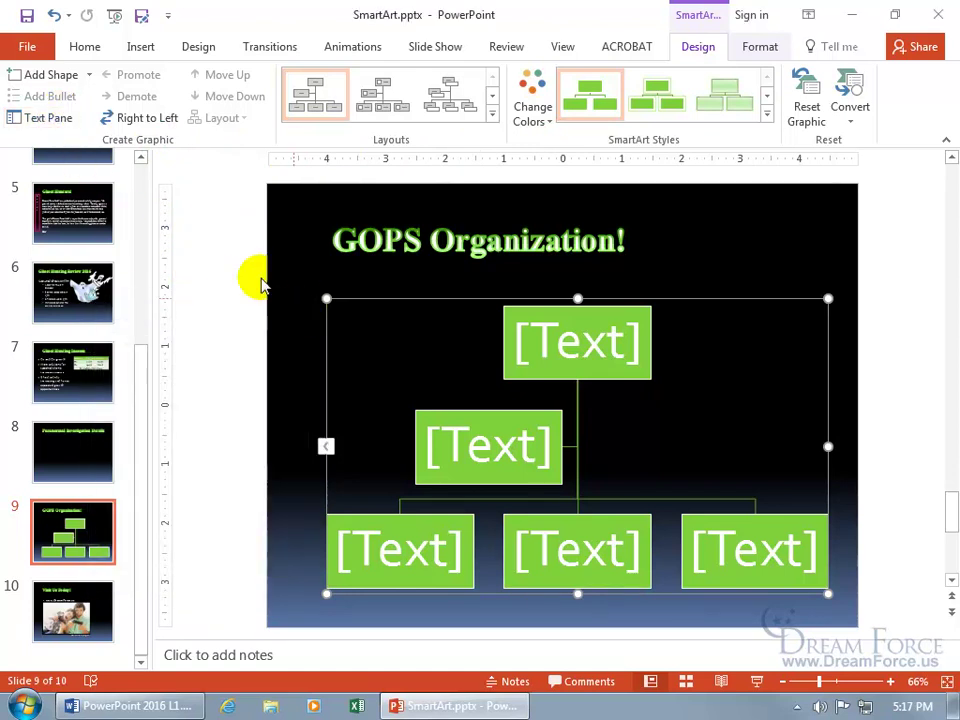
{"action": "left_click", "coordinate": [58, 124]}
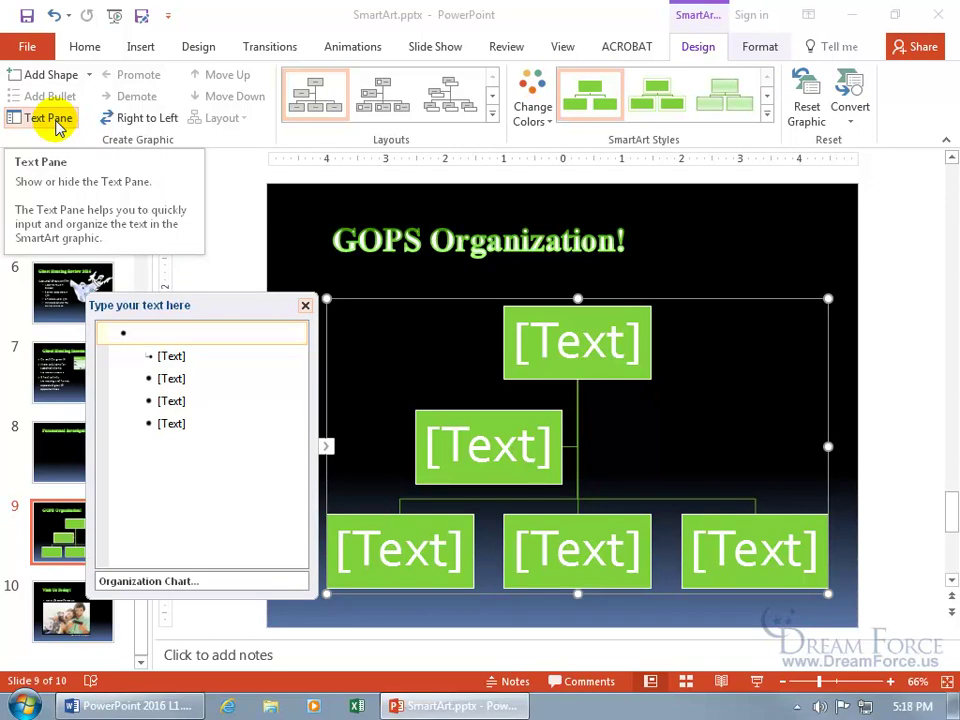
- Type the leader's full name into the org chart's top box
{"action": "left_click", "coordinate": [566, 342]}
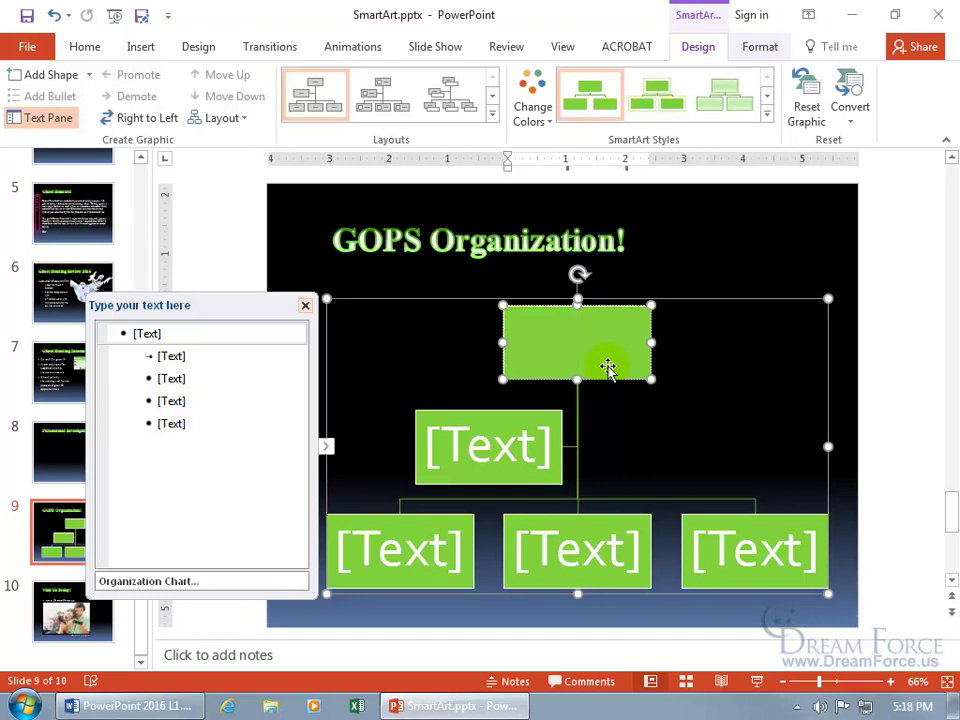
{"action": "left_click", "coordinate": [512, 447]}
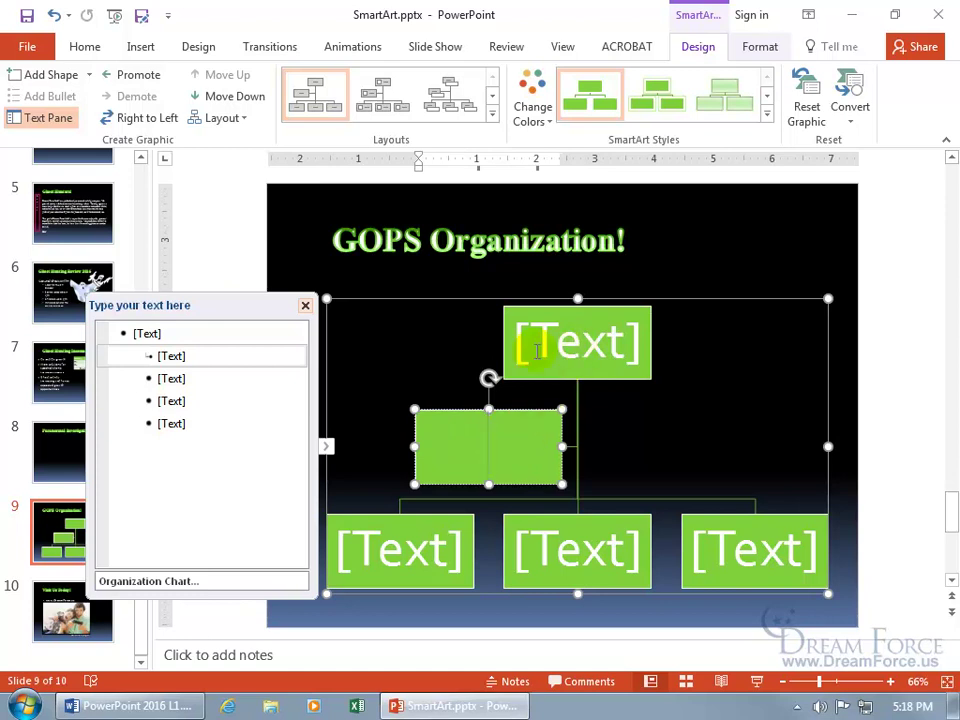
{"action": "left_click", "coordinate": [134, 334]}
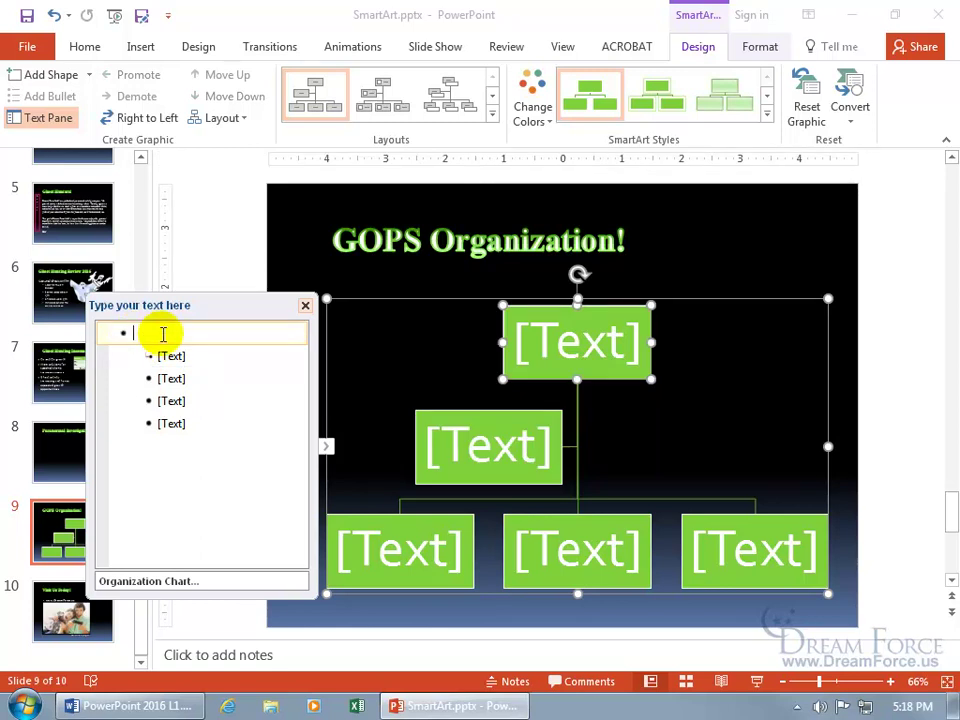
{"action": "left_click", "coordinate": [170, 352]}
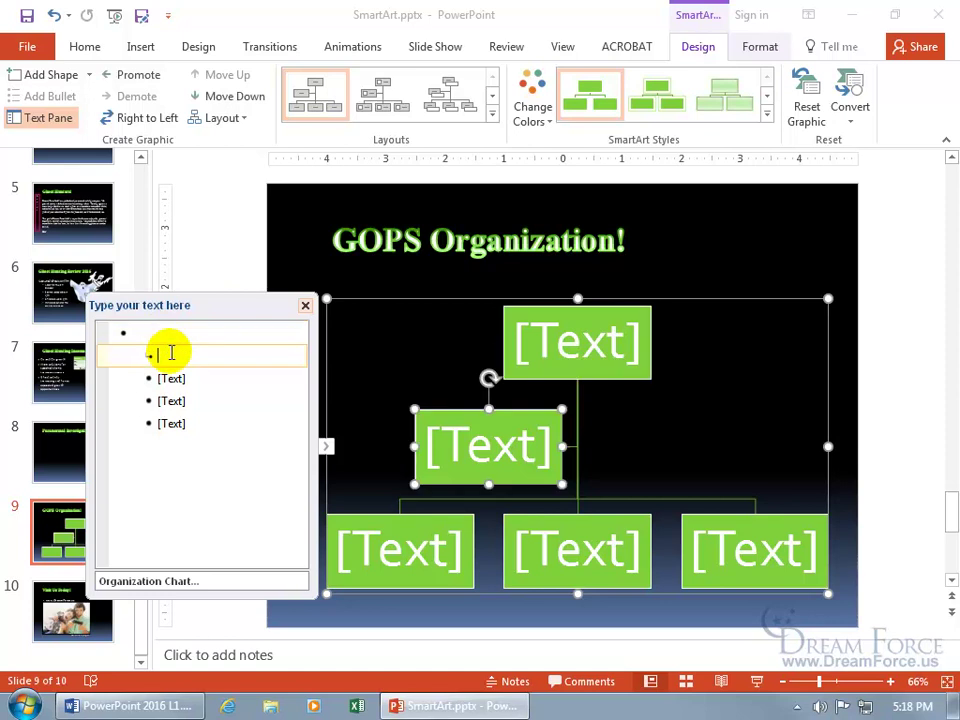
{"action": "left_click", "coordinate": [551, 343]}
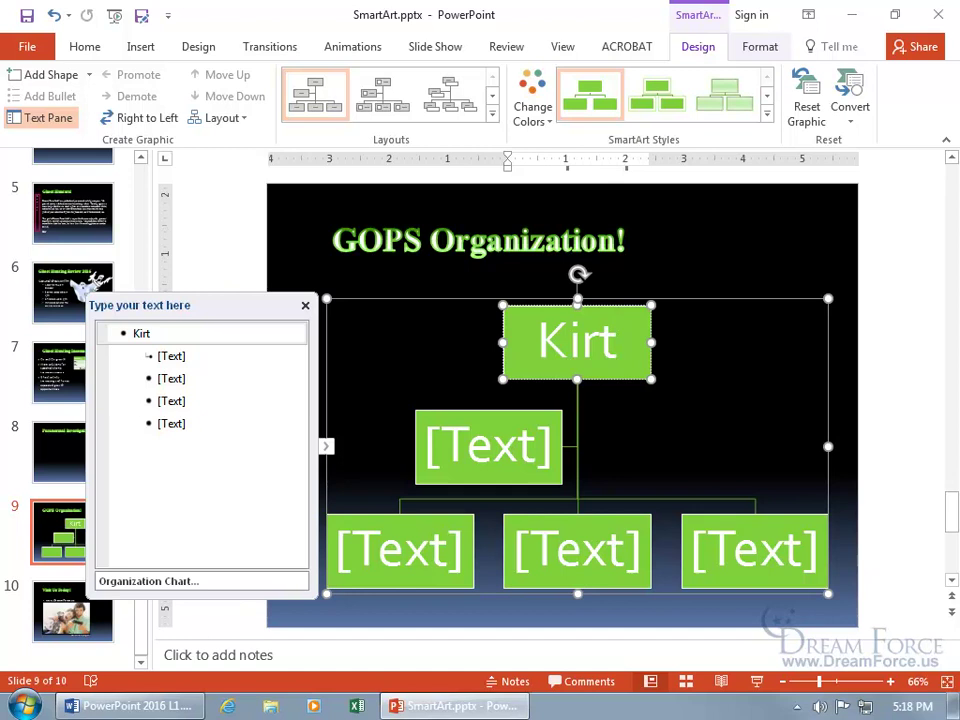
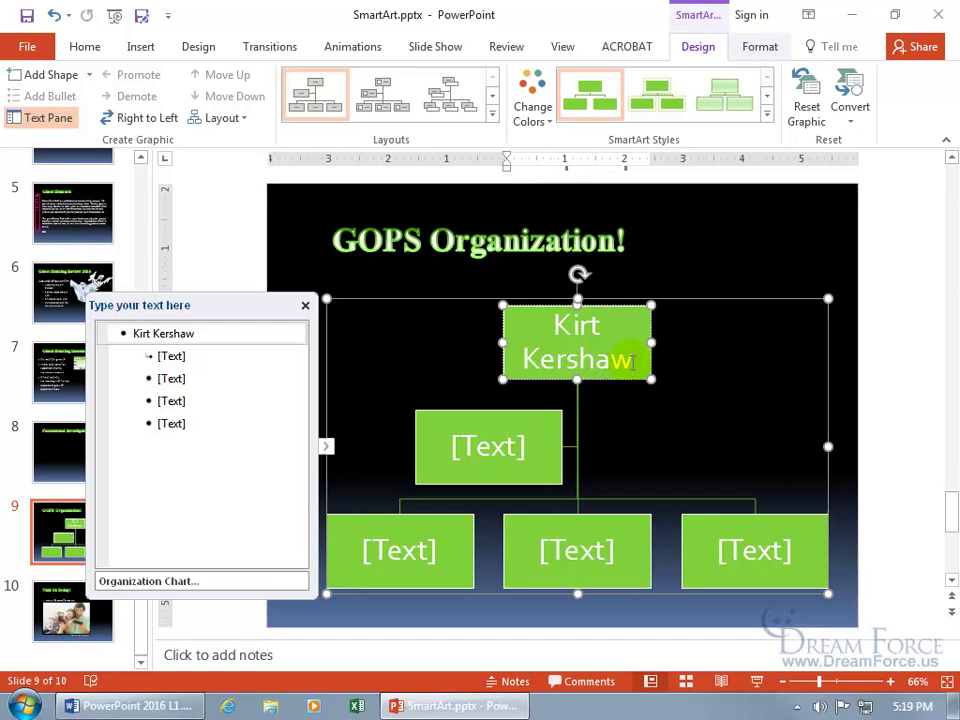
{"action": "double_click", "coordinate": [626, 360]}
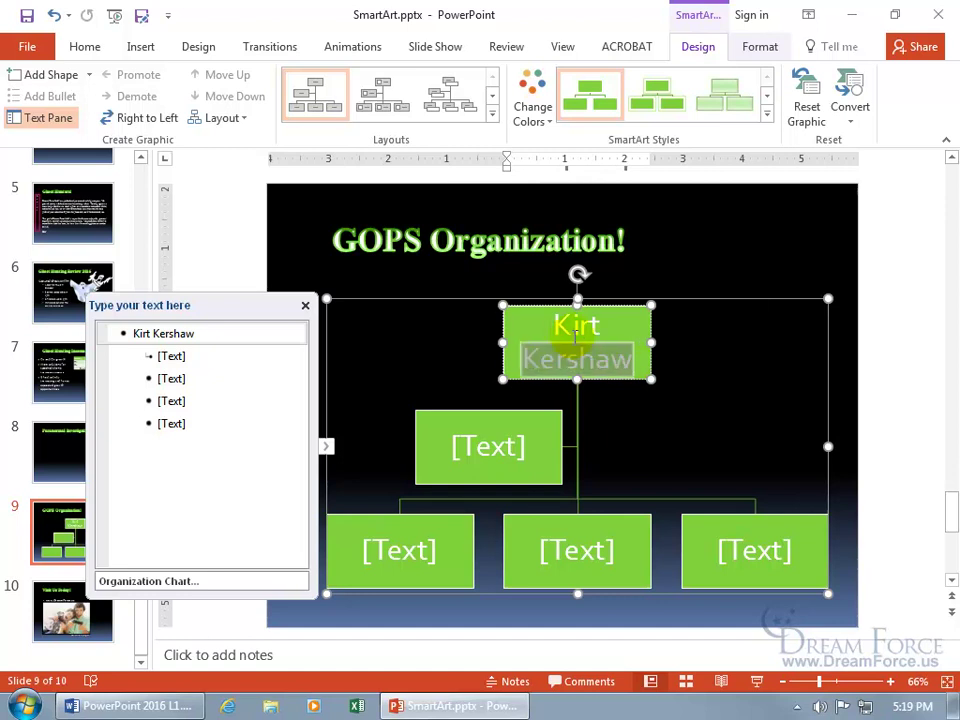
{"action": "left_click_drag", "start_coordinate": [577, 338], "coordinate": [566, 325]}
{"action": "left_click", "coordinate": [660, 273]}
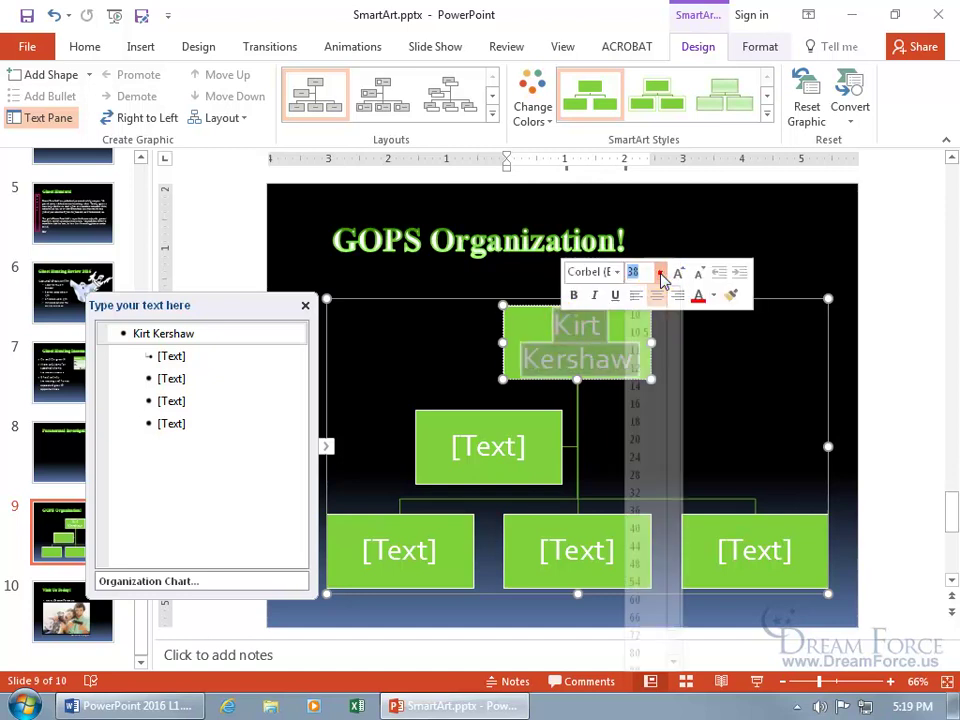
{"action": "left_click", "coordinate": [639, 438]}
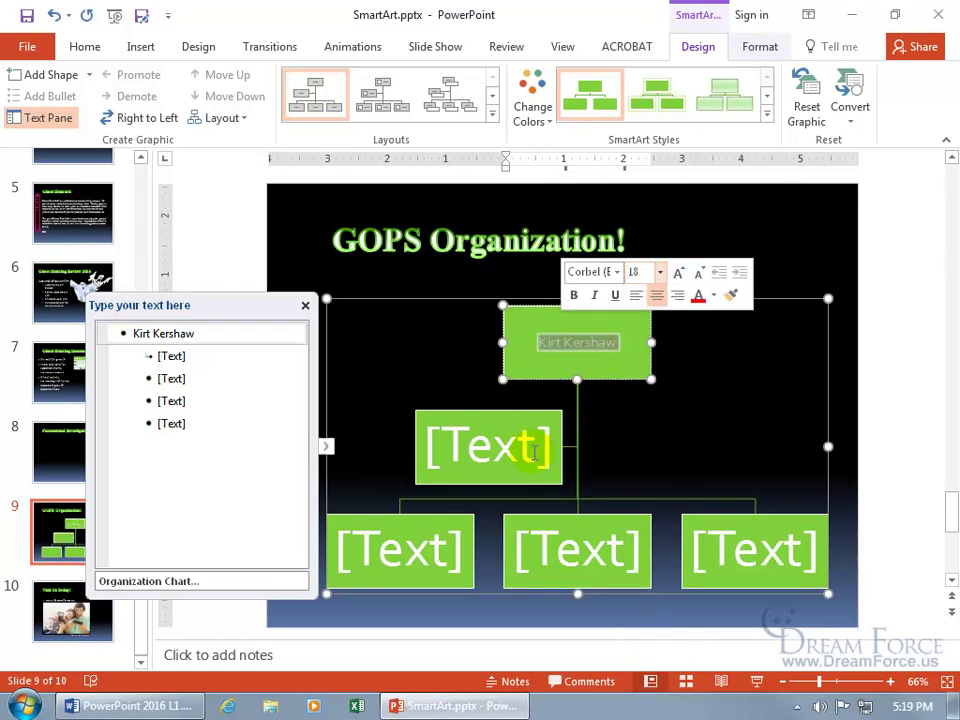
{"action": "left_click", "coordinate": [54, 18]}
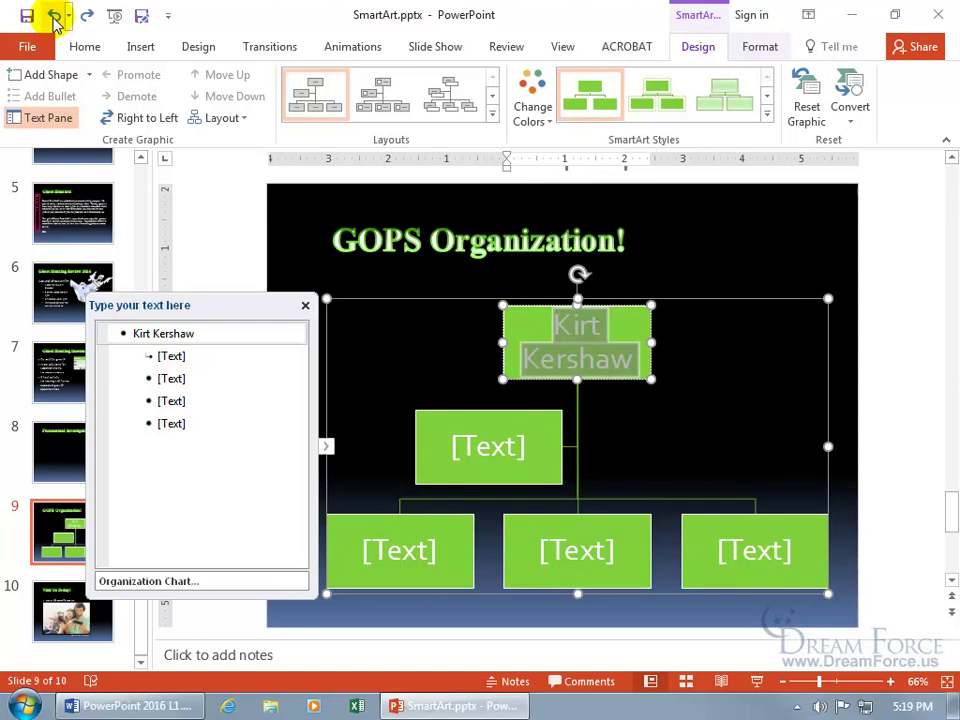
{"action": "left_click", "coordinate": [636, 364]}
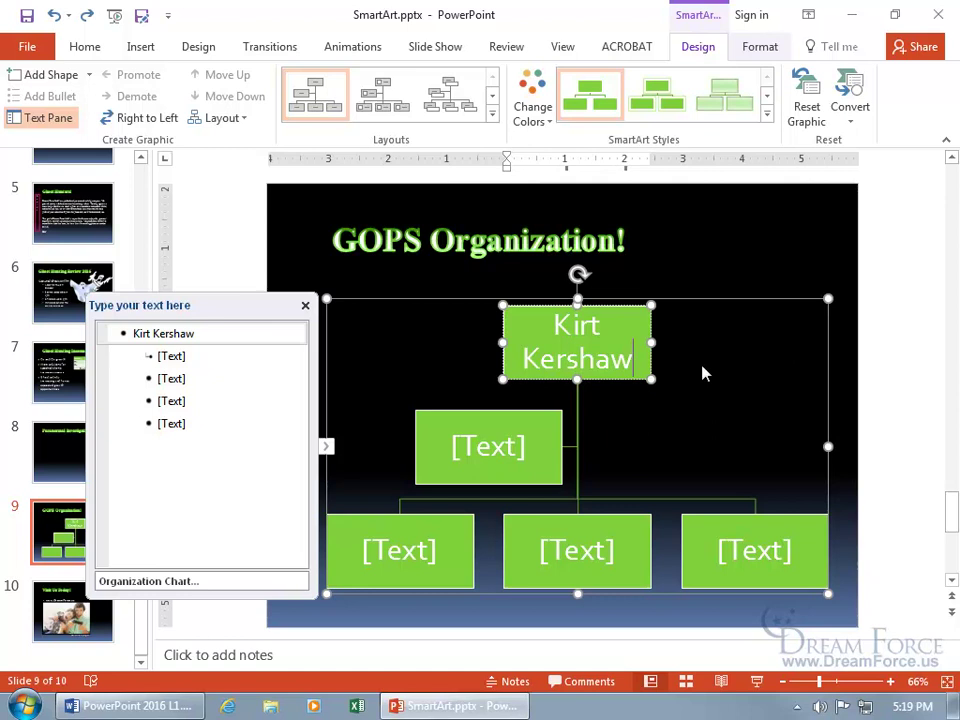
- Add a 'President' line below the top box's name, then return to the first Text Pane entry
{"action": "key", "text": "shift+Return"}
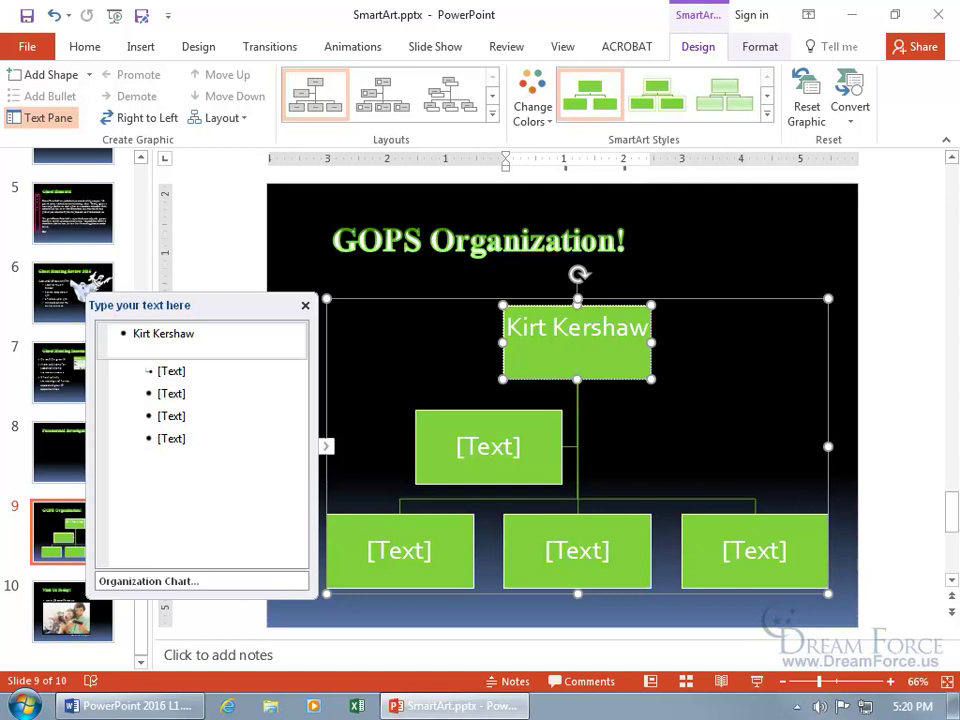
{"action": "type", "text": "Pres"}
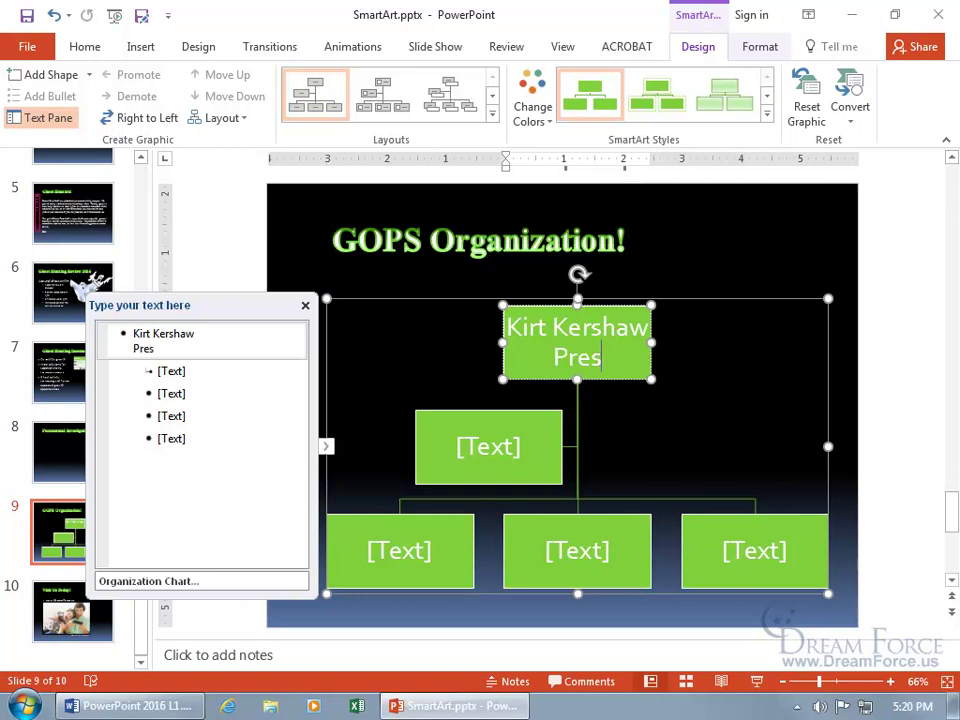
{"action": "type", "text": "ident"}
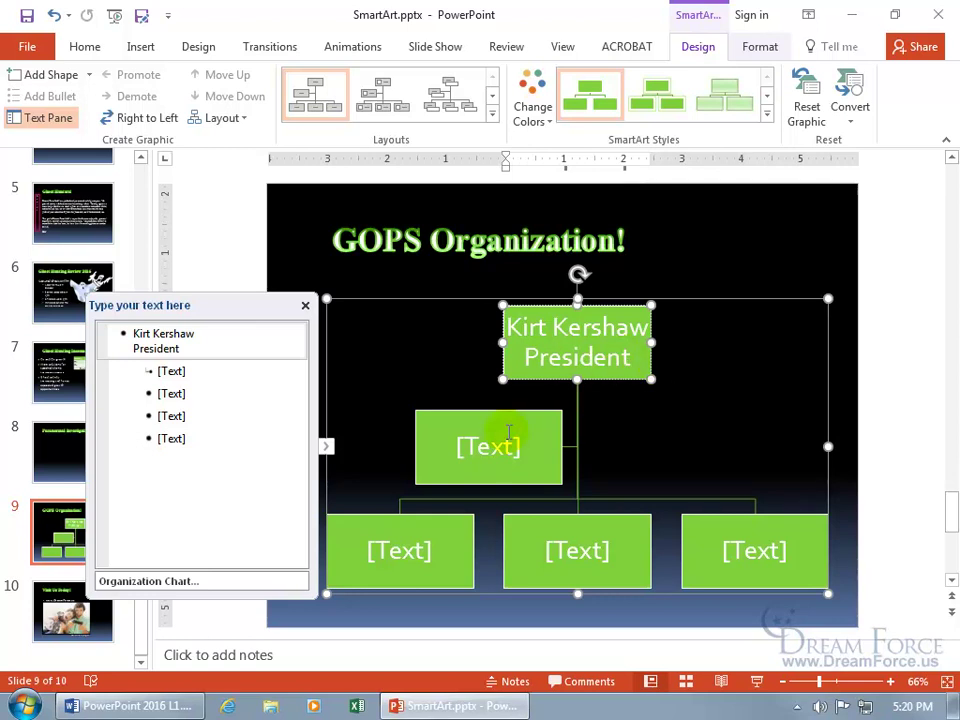
{"action": "left_click", "coordinate": [494, 448]}
{"action": "left_click", "coordinate": [591, 328]}
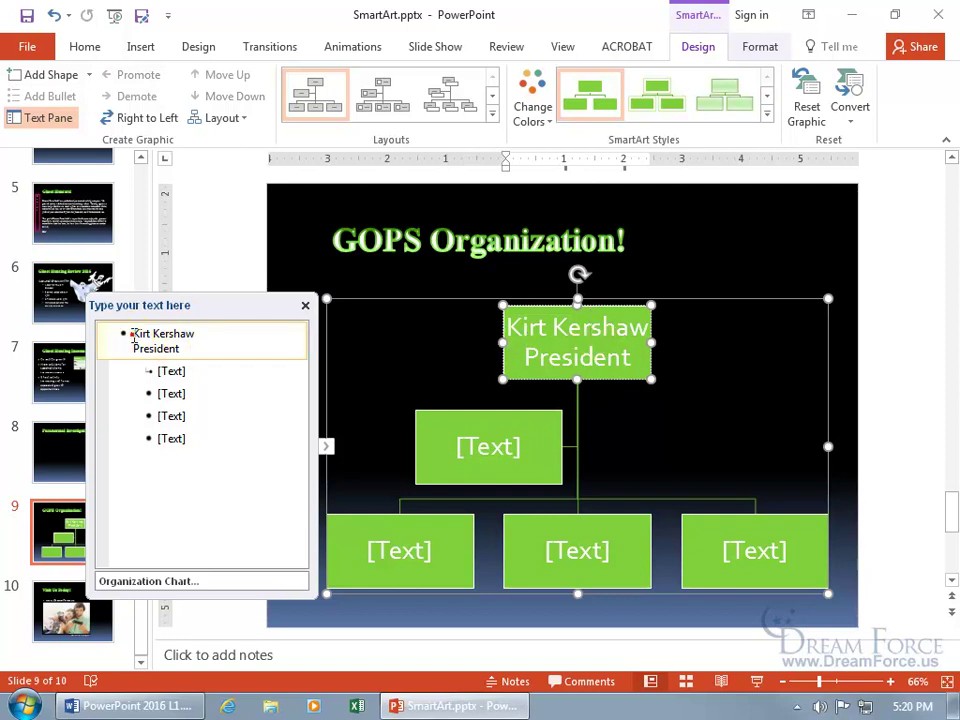
{"action": "left_click", "coordinate": [223, 344]}
{"action": "left_click", "coordinate": [133, 336]}
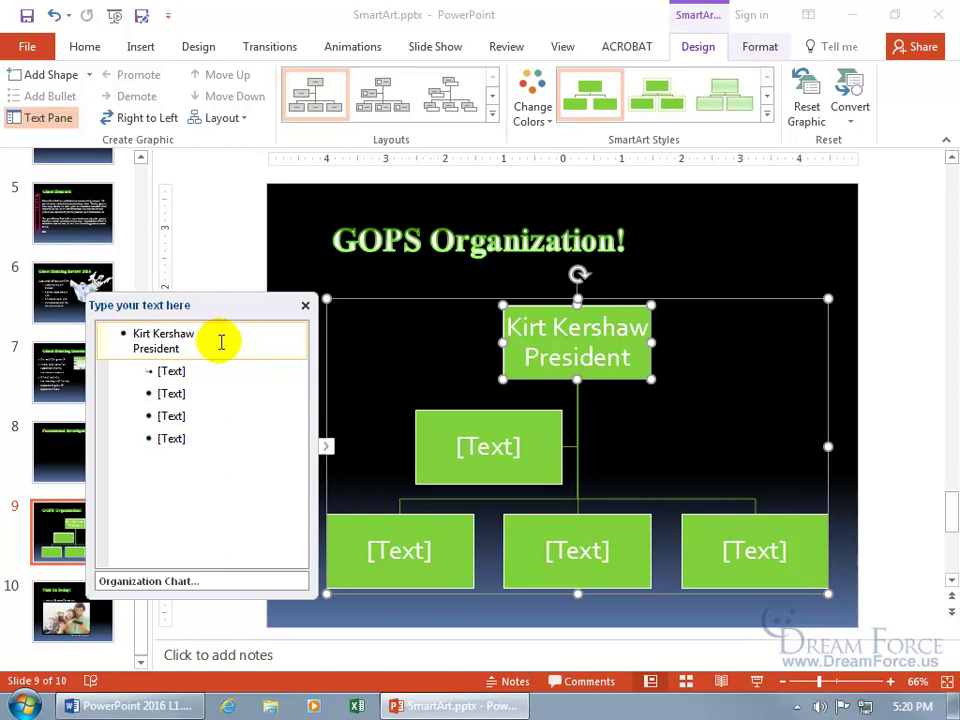
- Delete the President line, undo the extra shape, and leave the caret after the name
{"action": "left_click", "coordinate": [189, 345]}
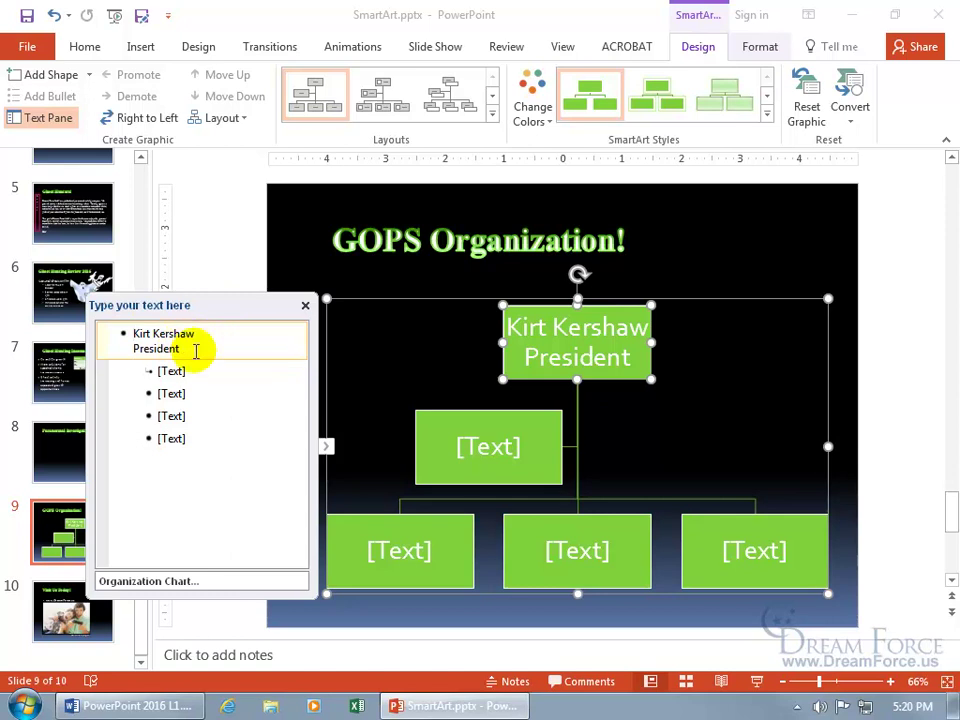
{"action": "key", "text": "BackSpace"}
{"action": "key", "text": "BackSpace"}
{"action": "key", "text": "BackSpace"}
{"action": "key", "text": "BackSpace"}
{"action": "key", "text": "BackSpace"}
{"action": "key", "text": "BackSpace"}
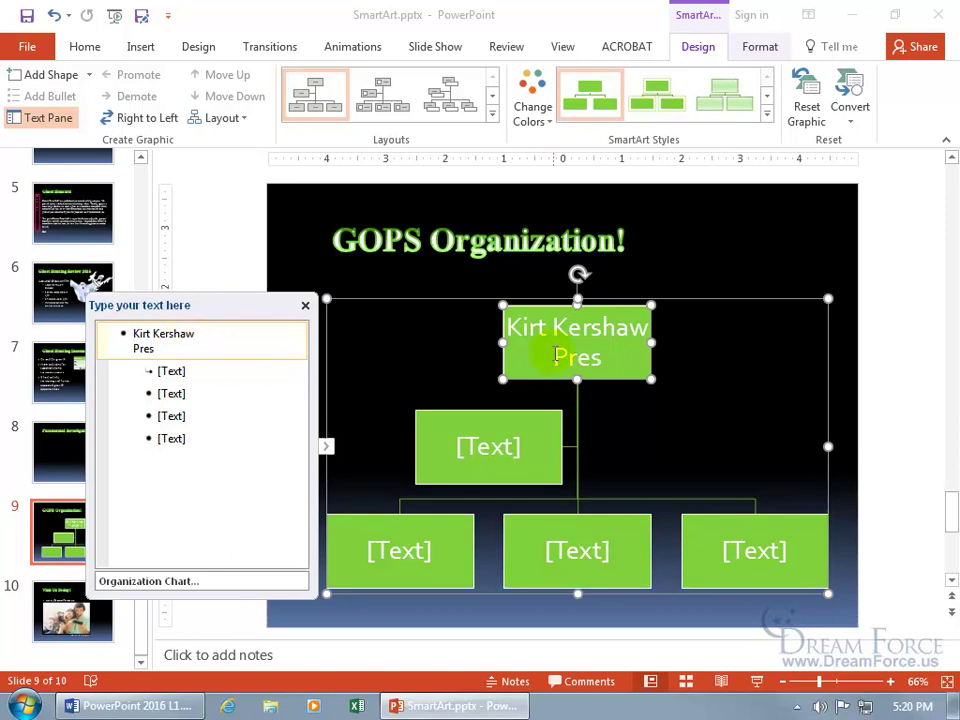
{"action": "key", "text": "BackSpace"}
{"action": "key", "text": "BackSpace"}
{"action": "key", "text": "BackSpace"}
{"action": "key", "text": "BackSpace"}
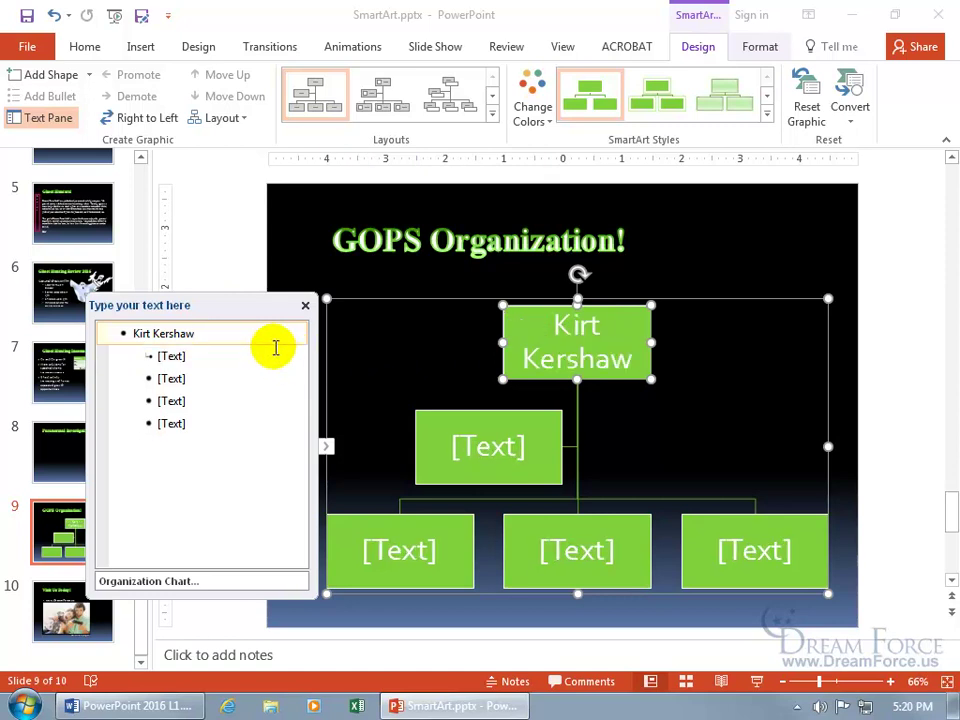
{"action": "key", "text": "BackSpace"}
{"action": "key", "text": "BackSpace"}
{"action": "type", "text": "aw"}
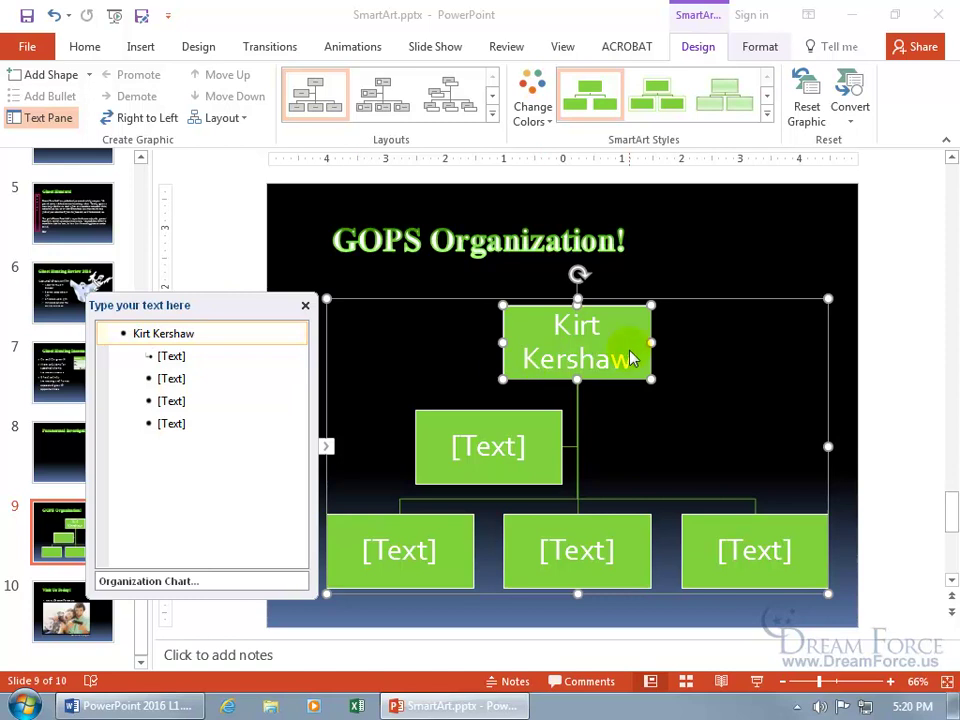
{"action": "key", "text": "Return"}
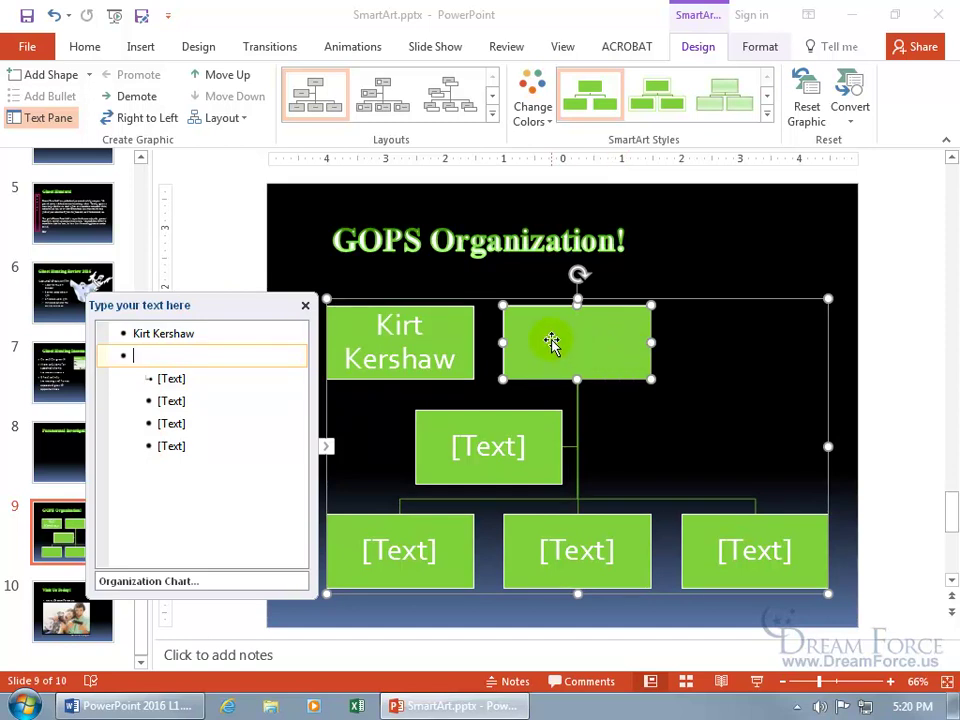
{"action": "left_click", "coordinate": [55, 17]}
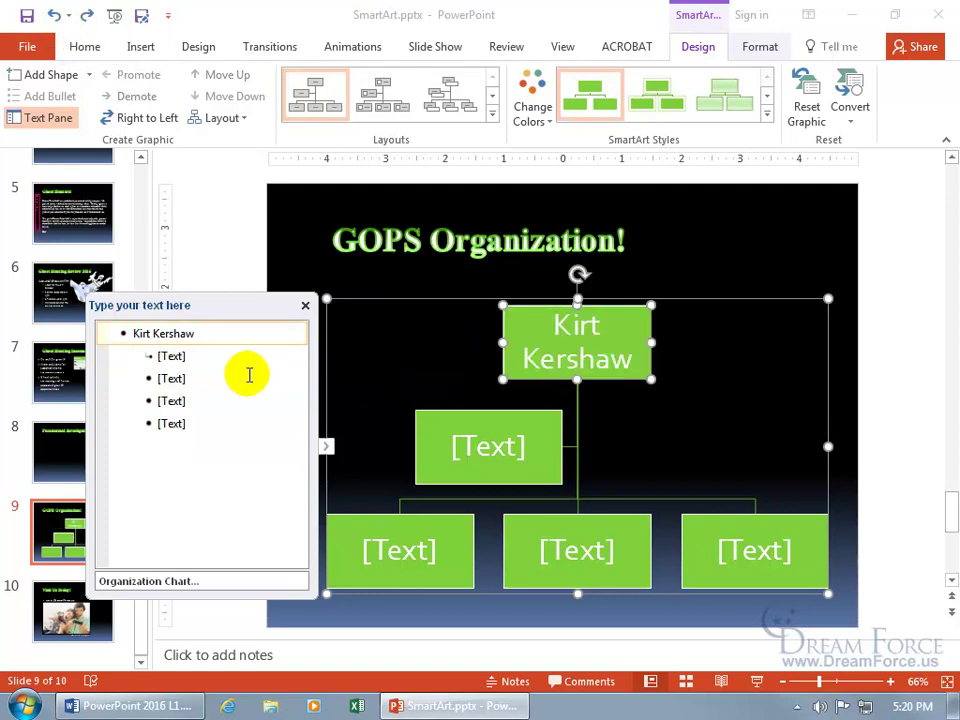
{"action": "left_click", "coordinate": [214, 333]}
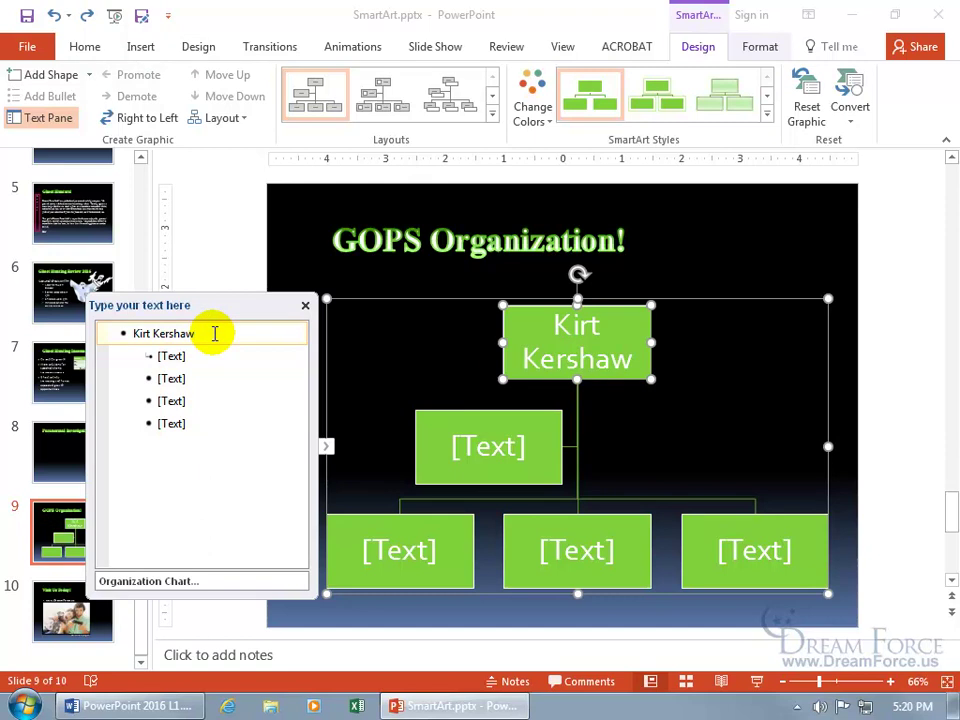
- Title the top box President and fill the assistant box with a name and 'Admin Asst'
{"action": "key", "text": "shift+Return"}
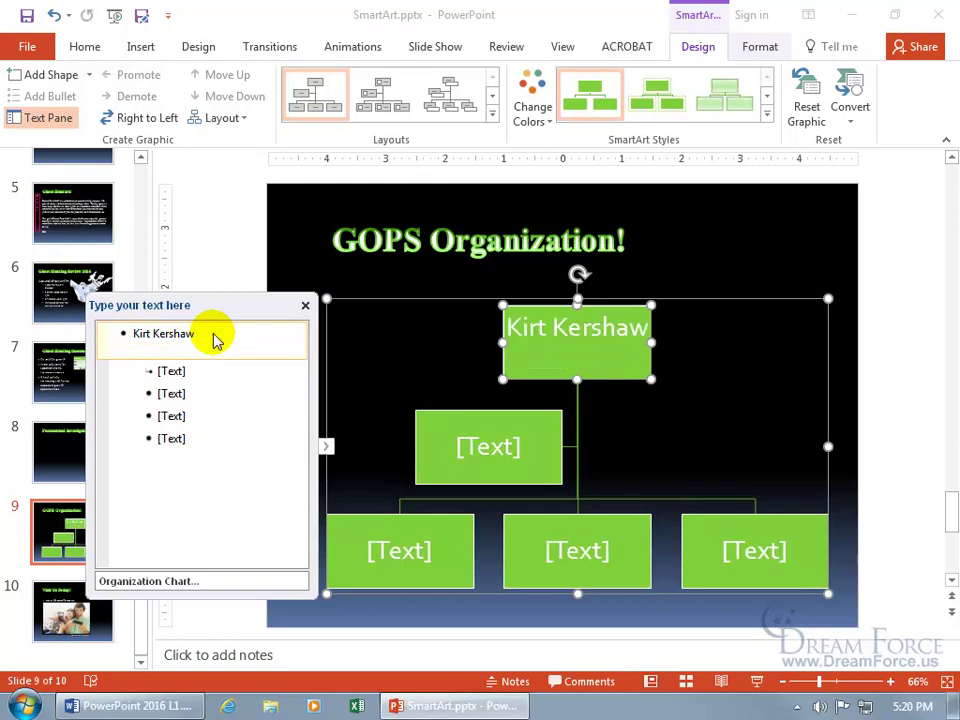
{"action": "type", "text": "President"}
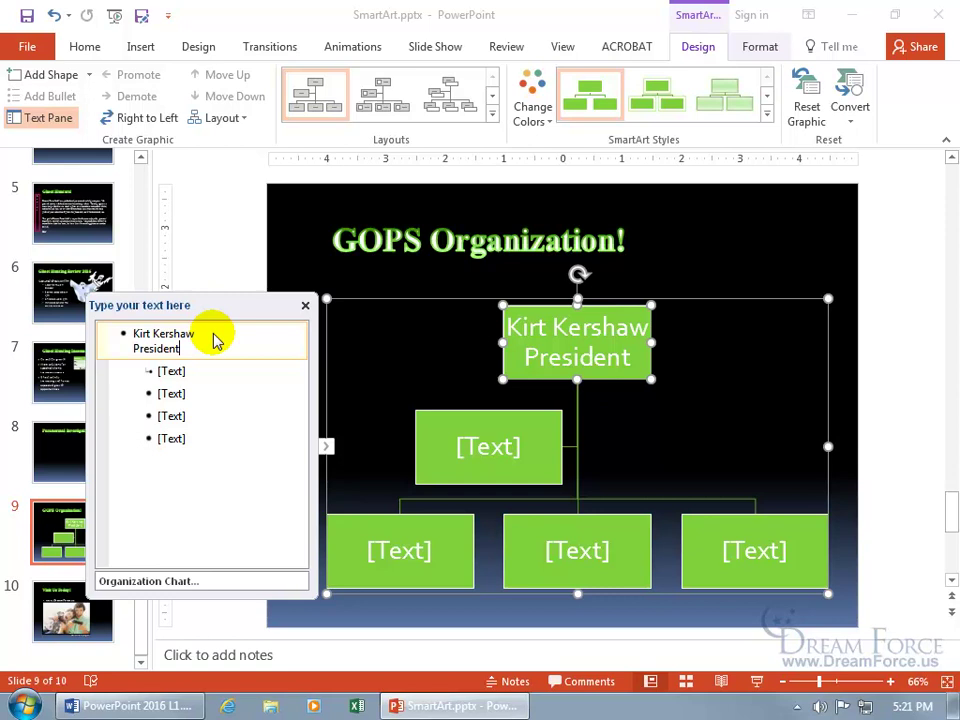
{"action": "key", "text": "Down"}
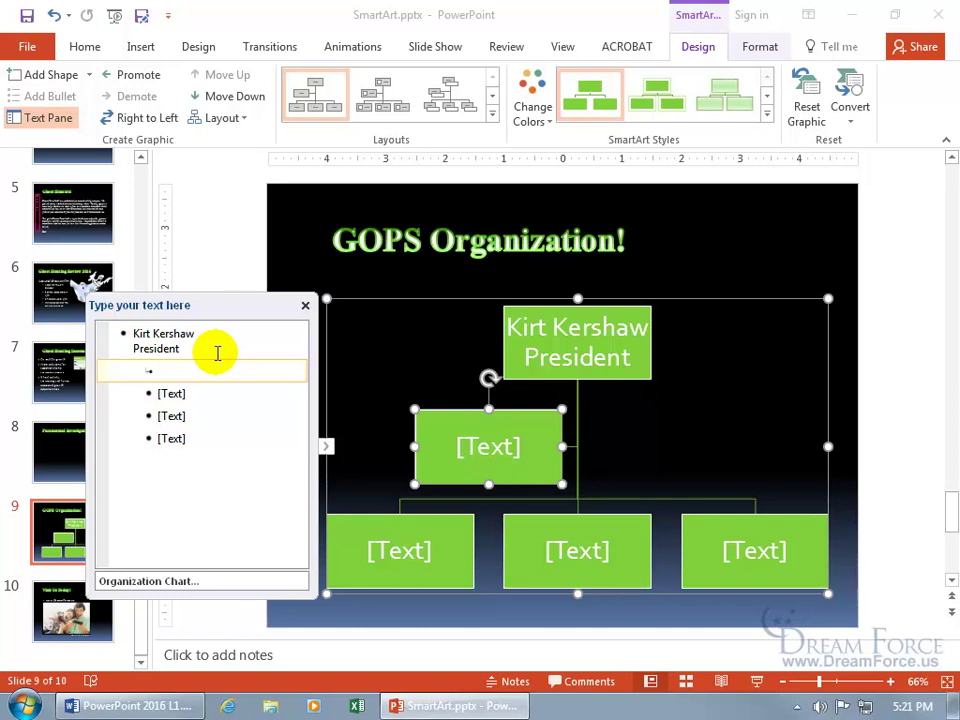
{"action": "type", "text": "Doc McStuffins"}
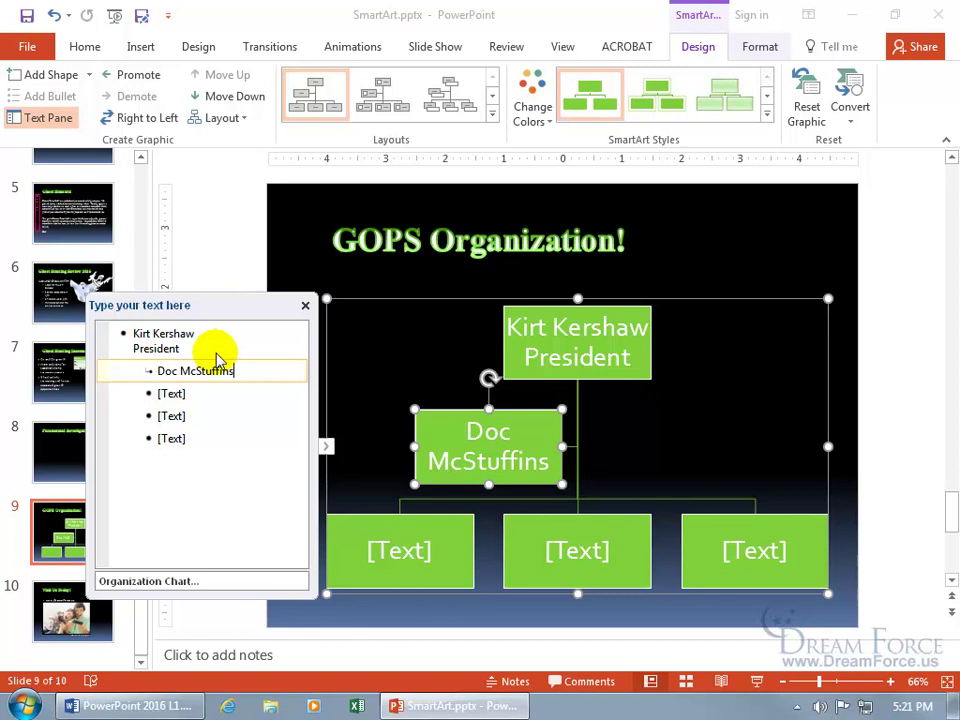
{"action": "key", "text": "shift+Return"}
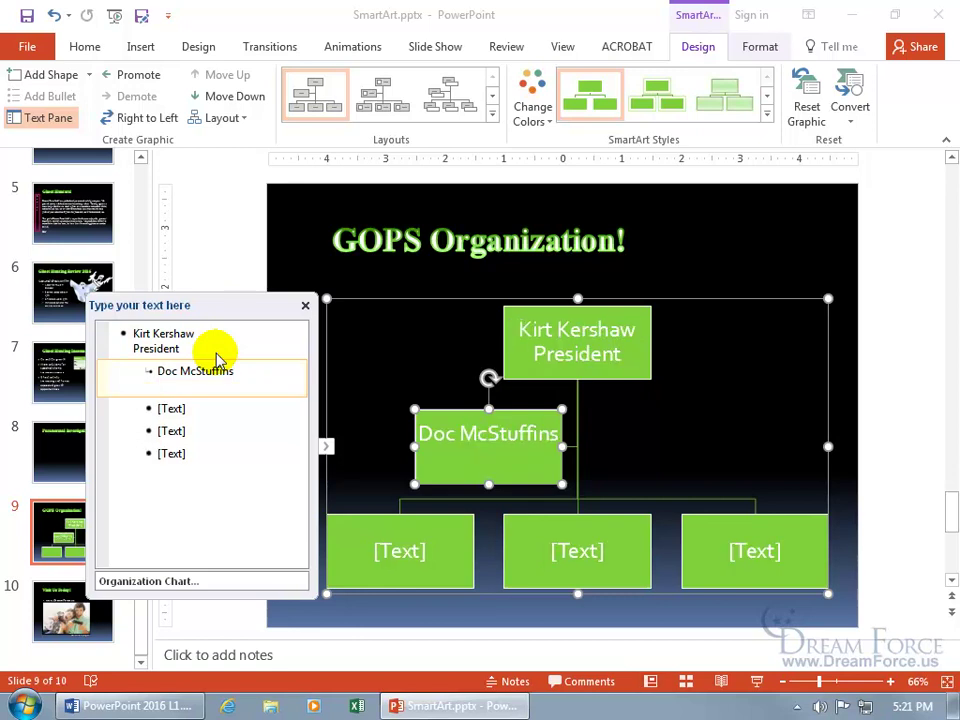
{"action": "type", "text": "Admin Asst"}
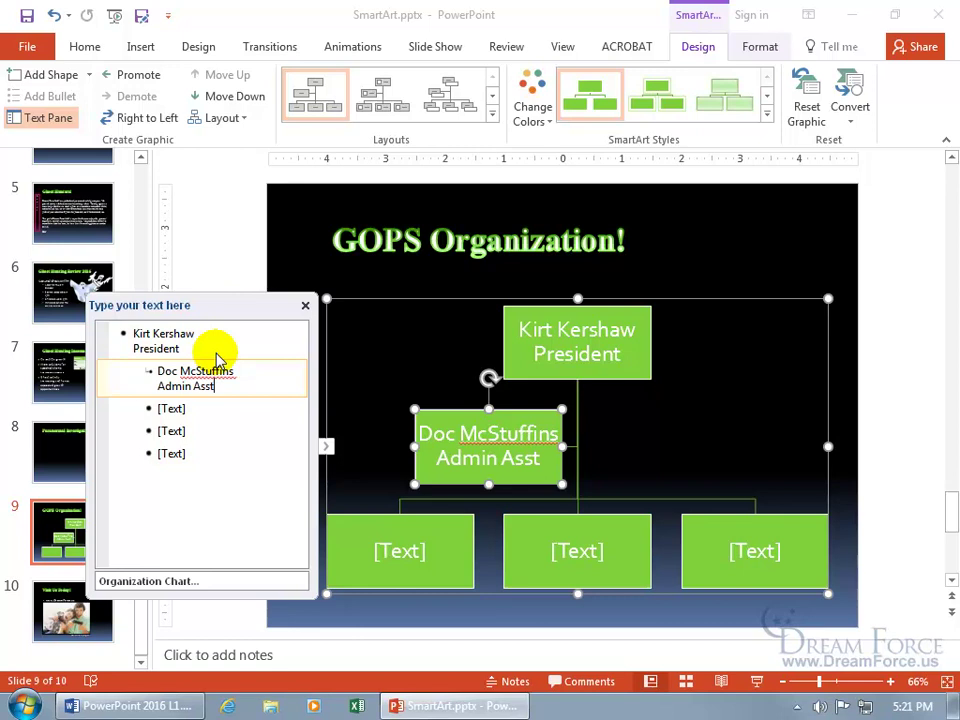
- Fill the three lower boxes with each person's name and the title 'V.P.'
{"action": "key", "text": "Down"}
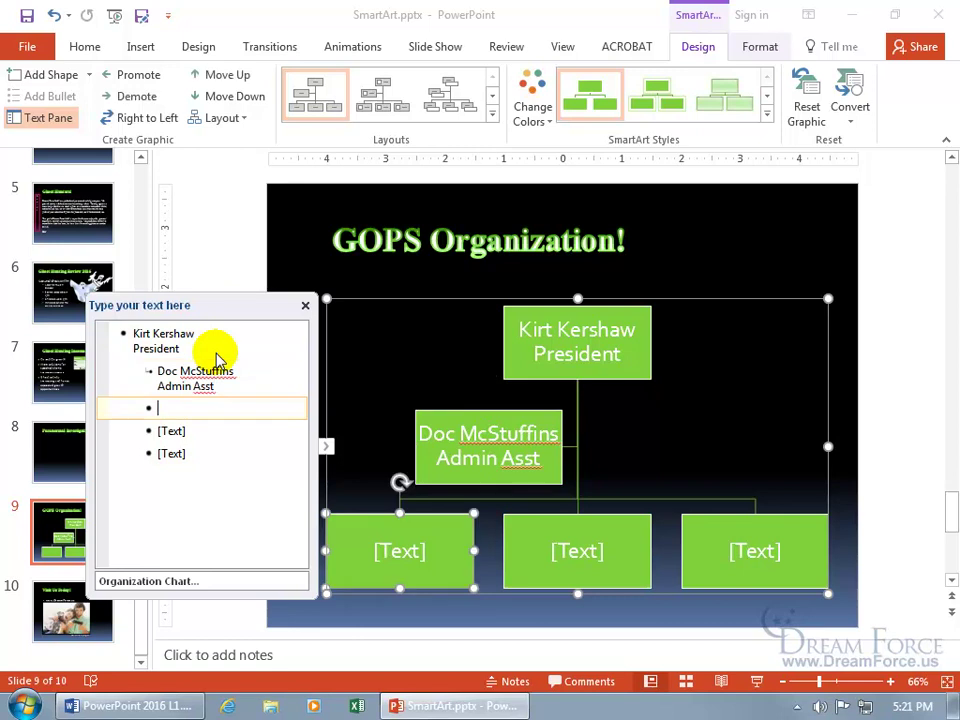
{"action": "type", "text": "Norman Price"}
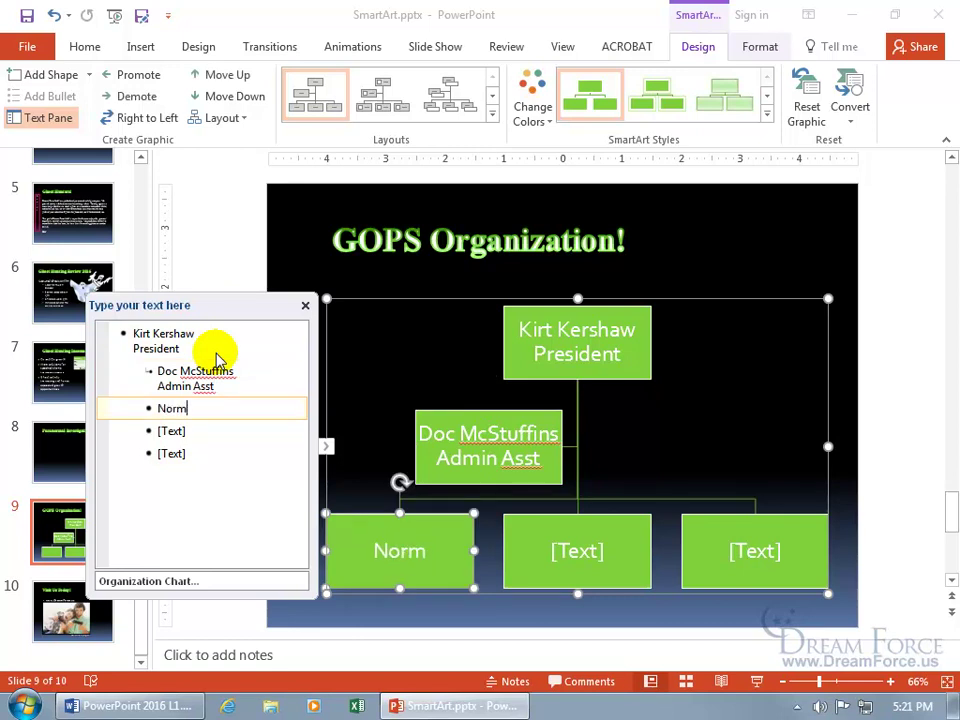
{"action": "key", "text": "shift+Return"}
{"action": "type", "text": "V.P."}
{"action": "key", "text": "Down"}
{"action": "type", "text": "Willy Wonka"}
{"action": "key", "text": "shift+Return"}
{"action": "type", "text": "V.P."}
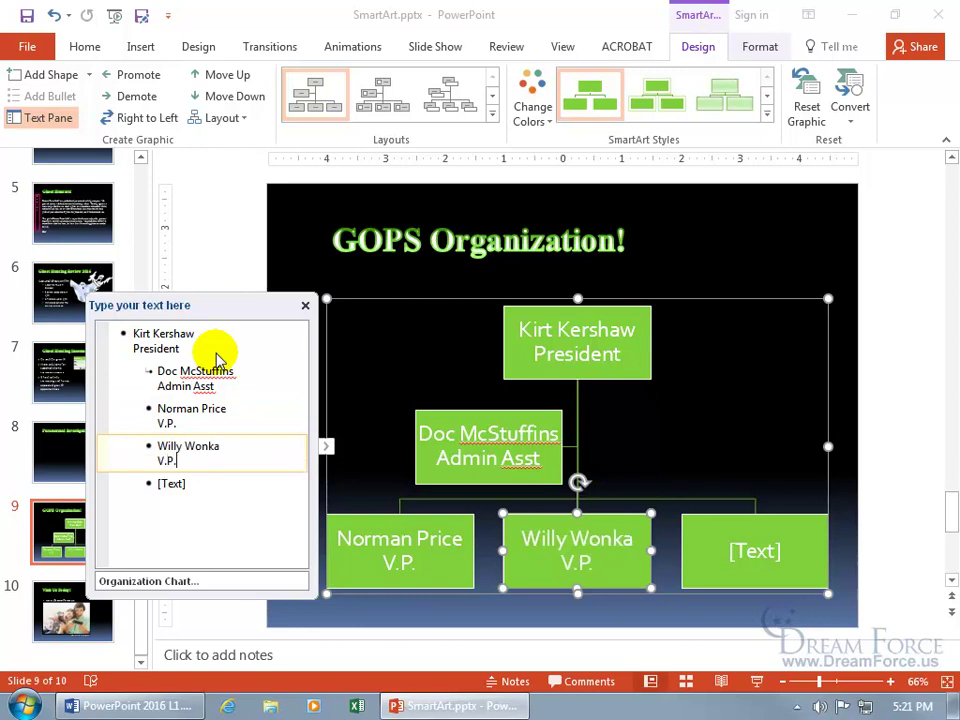
{"action": "key", "text": "Down"}
{"action": "type", "text": "Kevin Sorbo"}
{"action": "key", "text": "shift+Return"}
{"action": "type", "text": "V.P."}
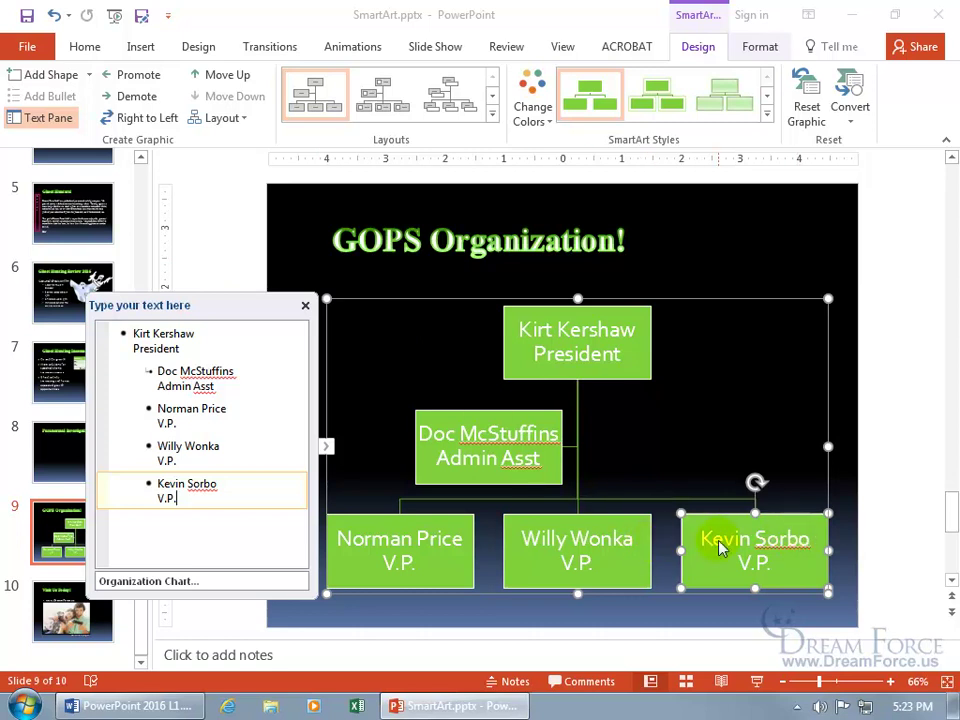
- Add a shape before the last V.P. box and enlarge the org chart slightly
{"action": "left_click", "coordinate": [88, 75]}
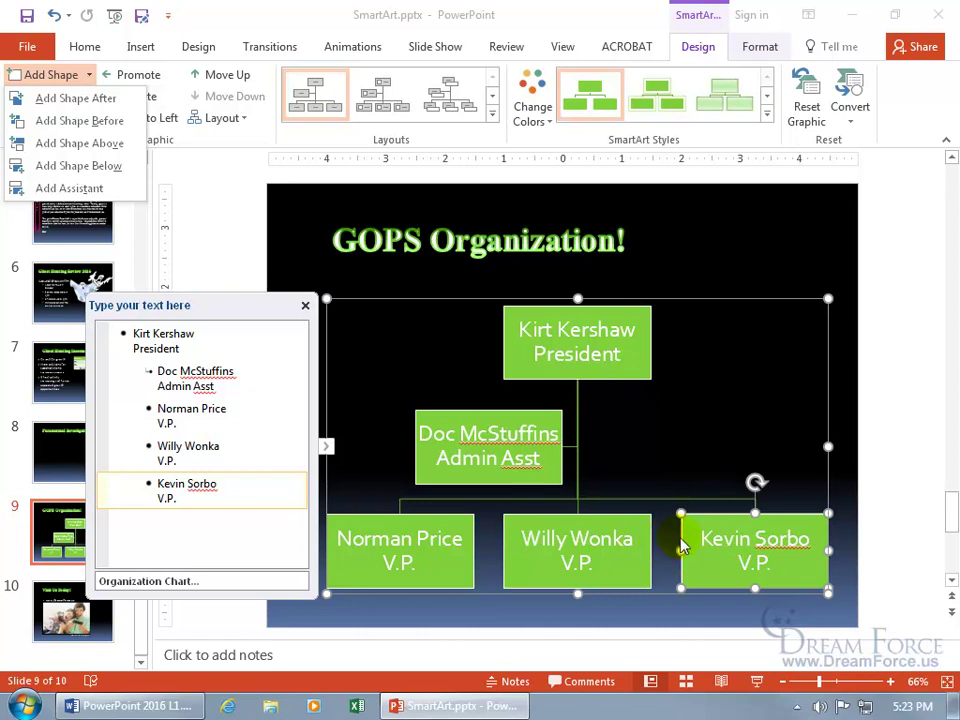
{"action": "left_click", "coordinate": [115, 122]}
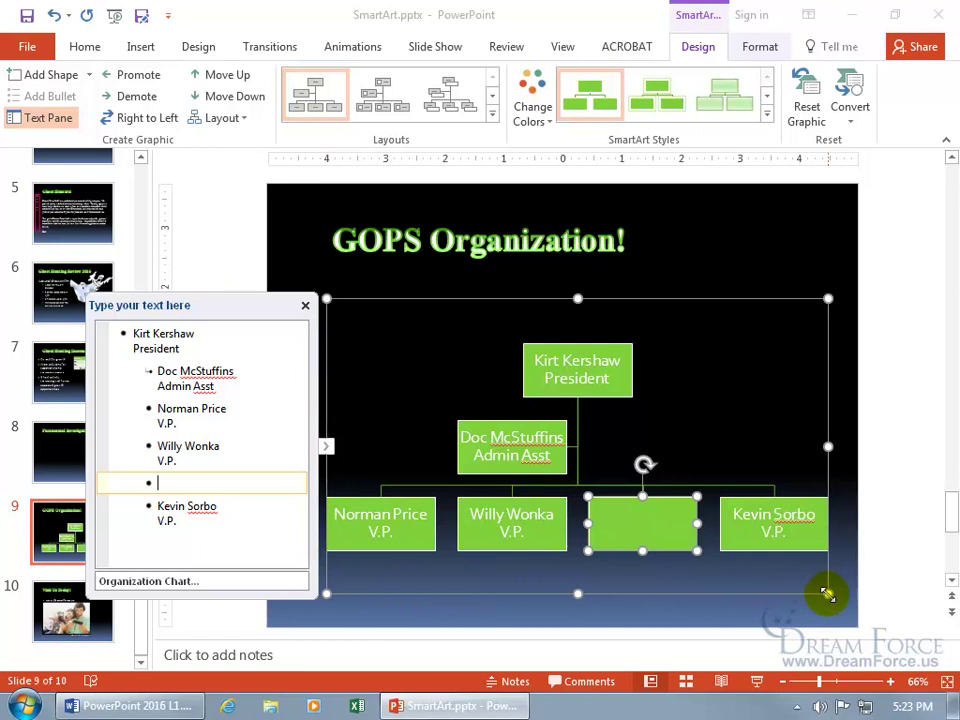
{"action": "left_click_drag", "start_coordinate": [828, 593], "coordinate": [843, 601]}
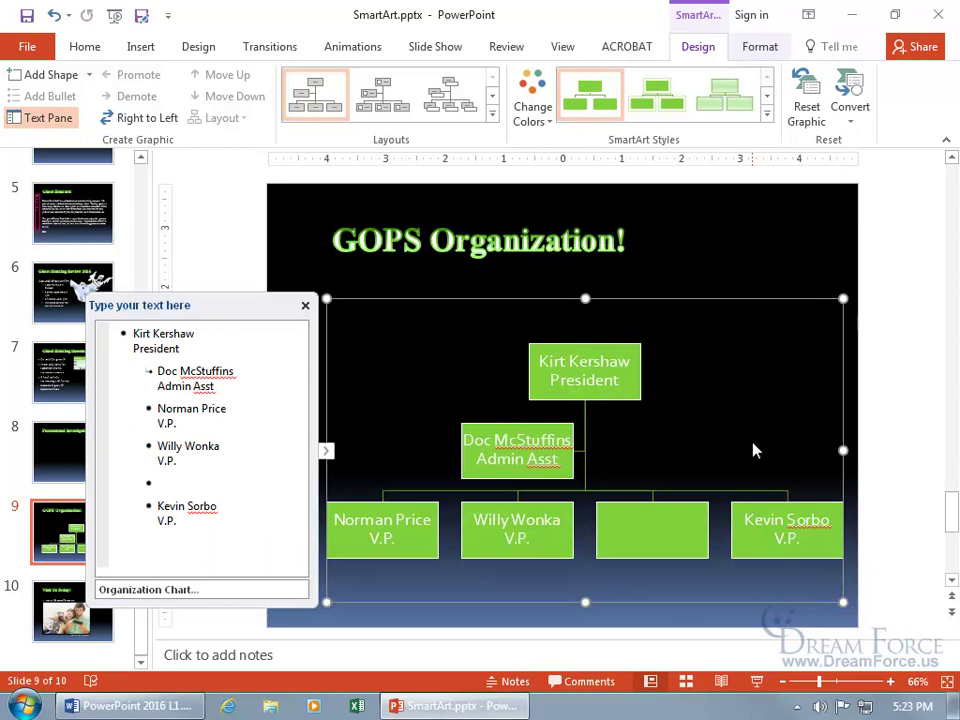
- Enter the new V.P.'s name with the title 'V.P' in the added box
{"action": "left_click", "coordinate": [666, 531]}
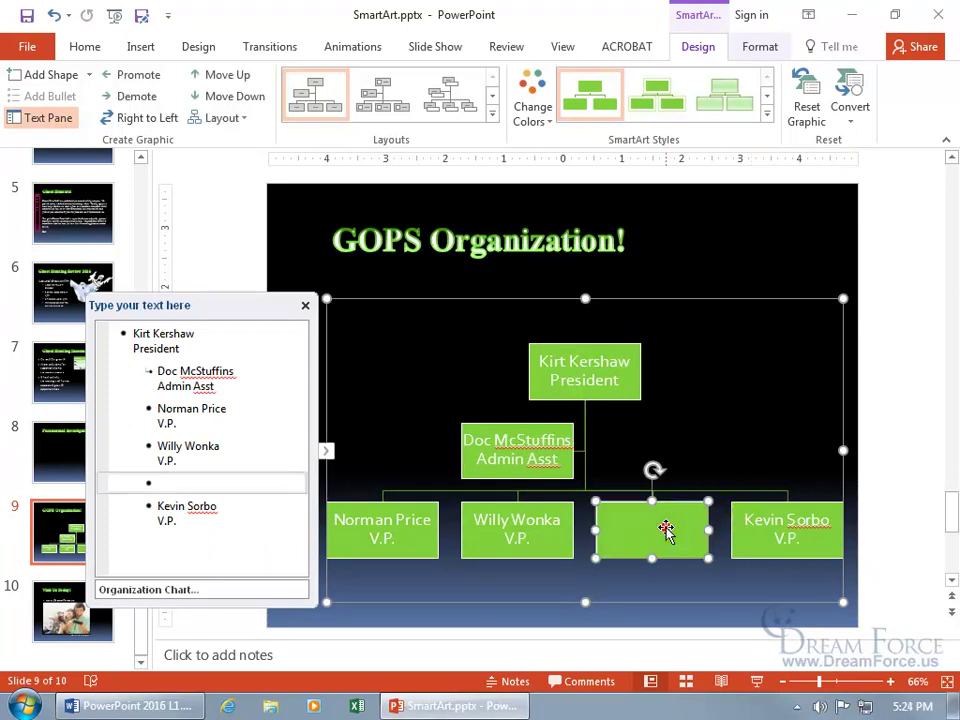
{"action": "left_click", "coordinate": [666, 531]}
{"action": "type", "text": "Marty Graw"}
{"action": "key", "text": "Return"}
{"action": "type", "text": "V.P."}
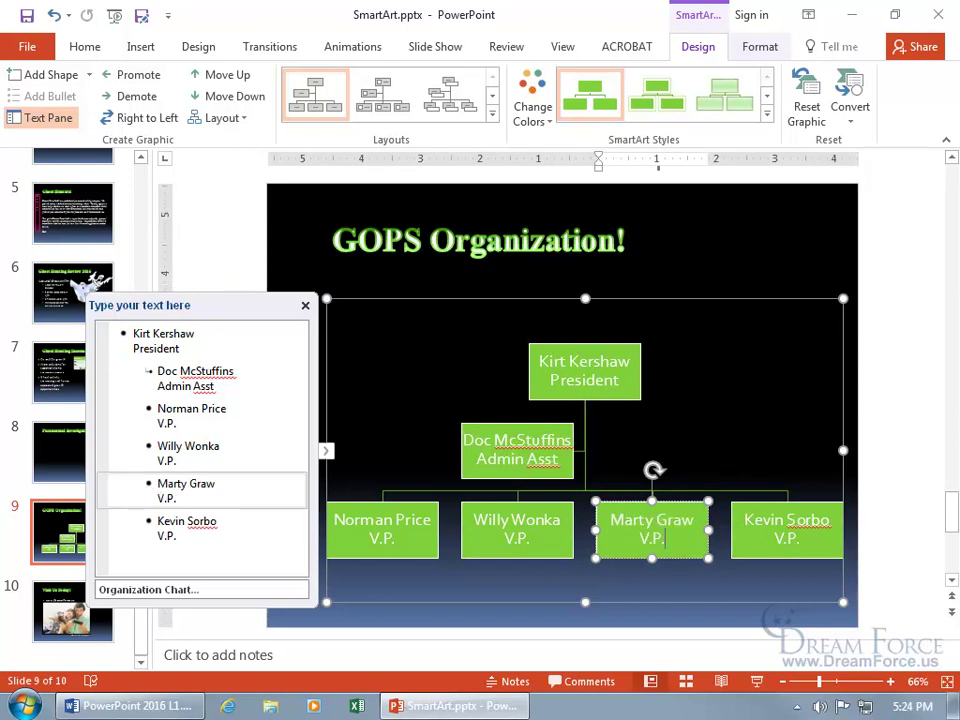
{"action": "left_click", "coordinate": [684, 515]}
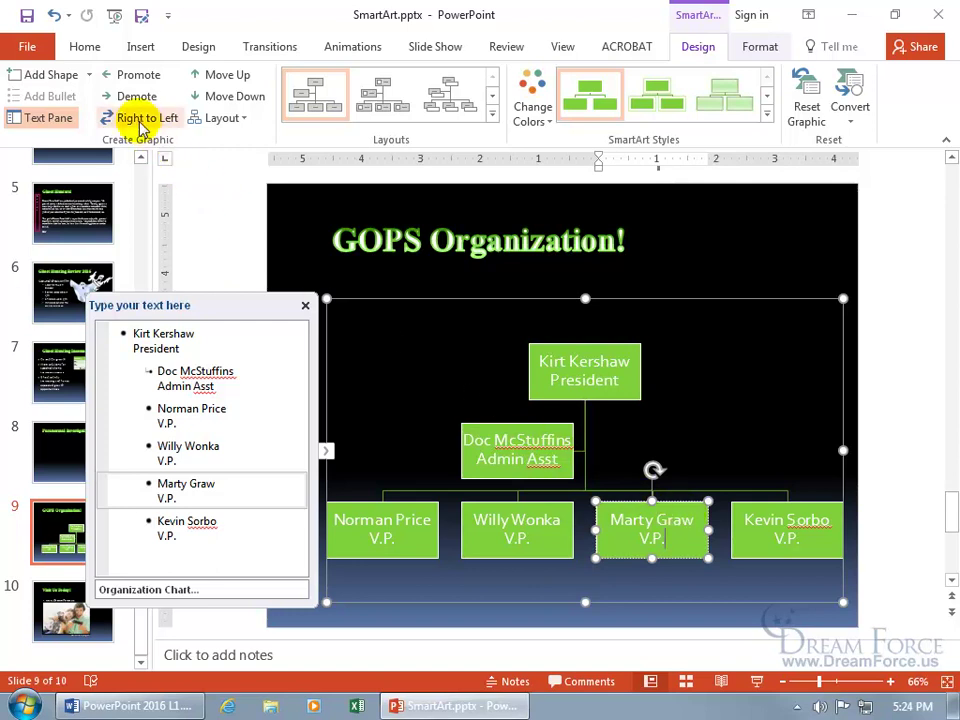
- Add a shape above the new V.P., then delete the empty box so four V.P. boxes share a row
{"action": "left_click", "coordinate": [597, 500]}
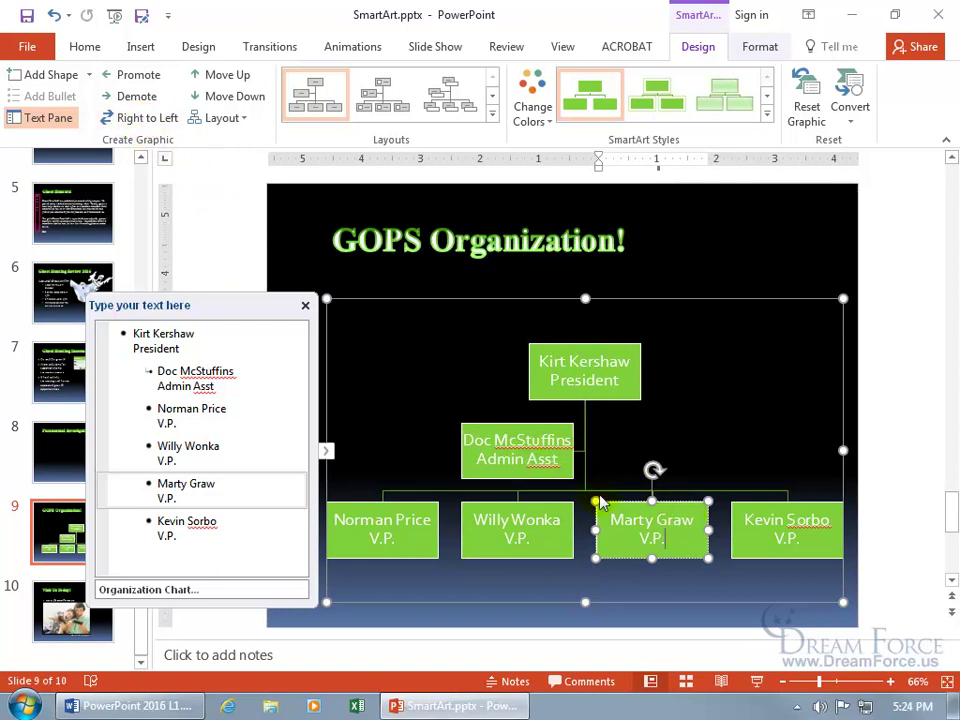
{"action": "left_click", "coordinate": [89, 77]}
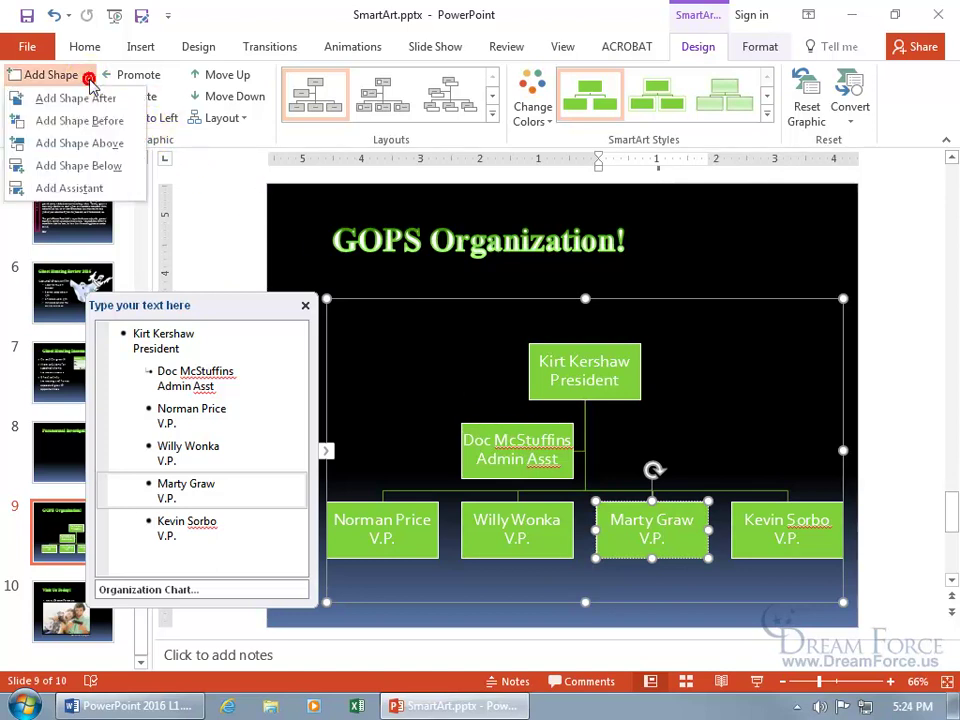
{"action": "left_click", "coordinate": [93, 144]}
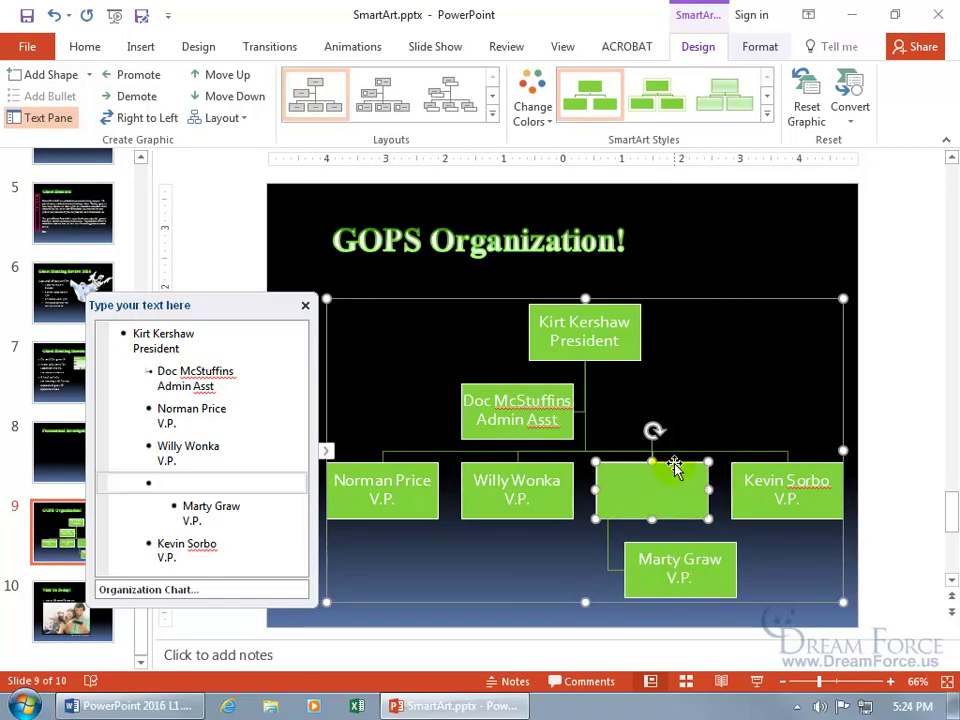
{"action": "key", "text": "Delete"}
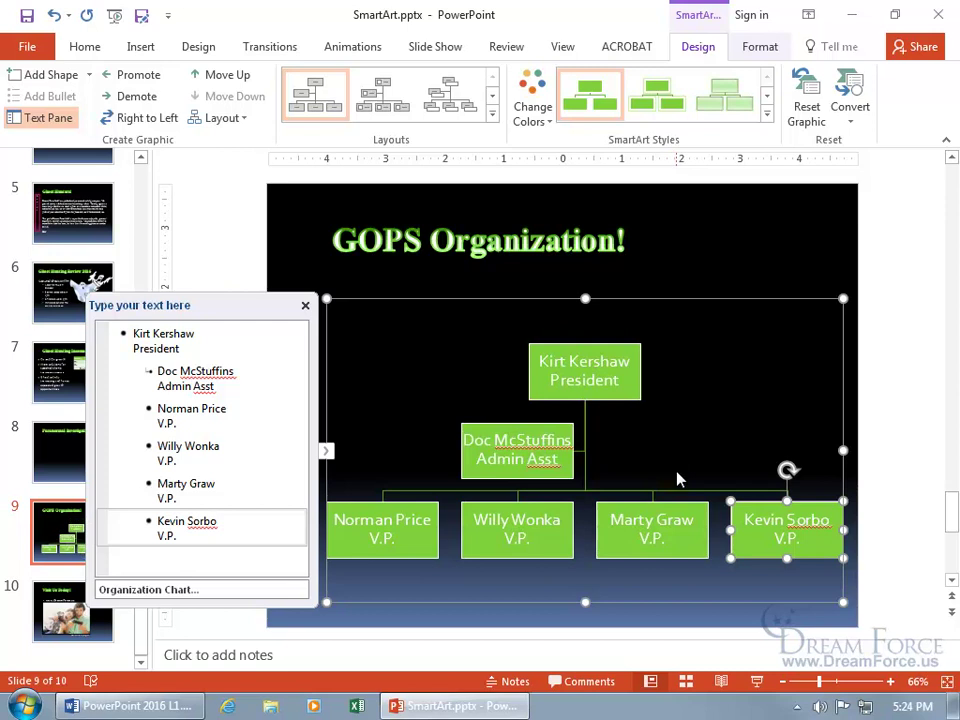
{"action": "left_click", "coordinate": [88, 76]}
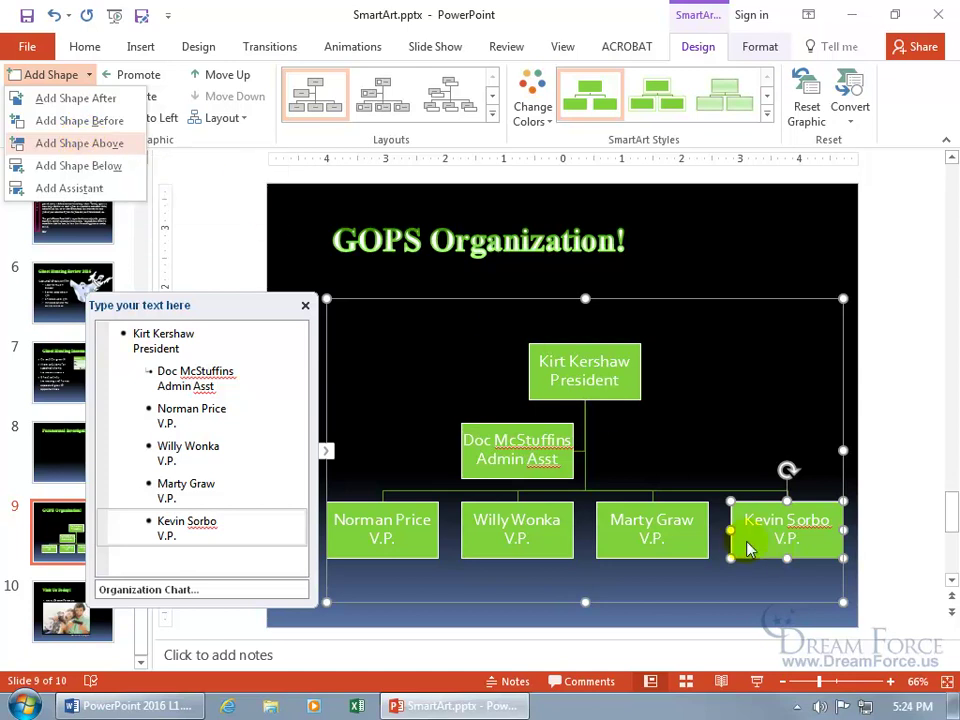
- Add a box below the rightmost V.P. with a person's name and the title 'Manager'
{"action": "left_click", "coordinate": [120, 167]}
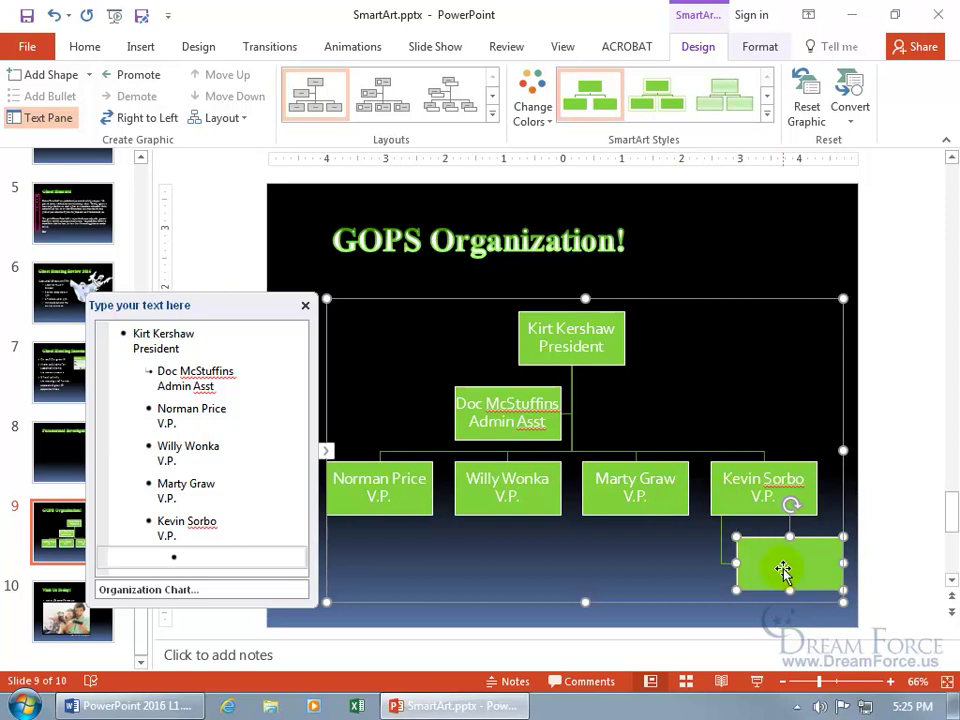
{"action": "type", "text": "Wil"}
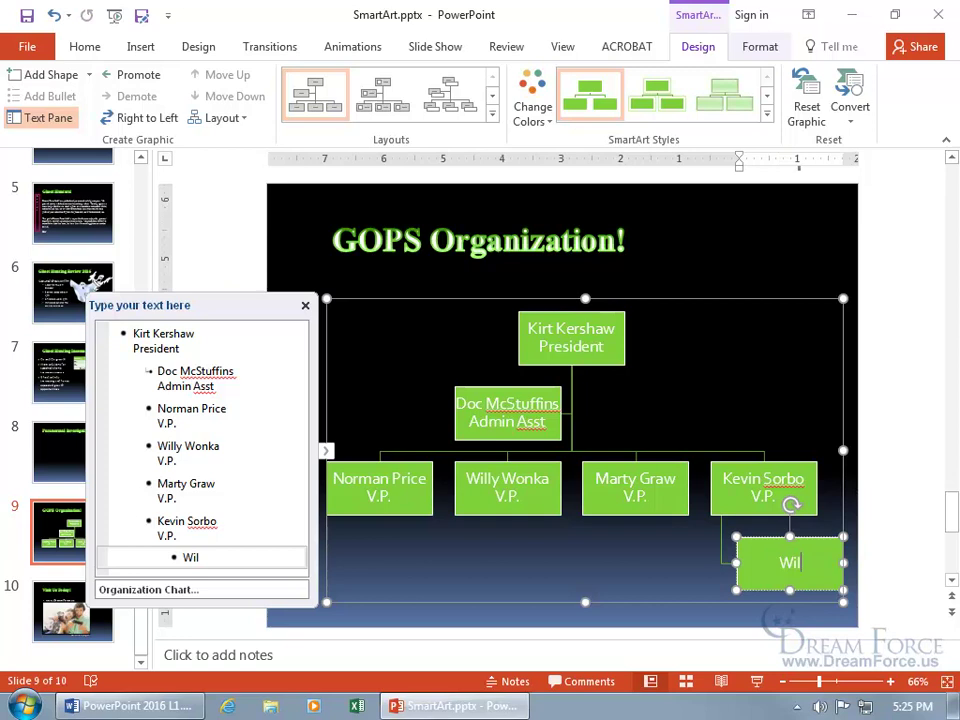
{"action": "type", "text": "berforce Humphries"}
{"action": "key", "text": "shift+Return"}
{"action": "type", "text": "Manager"}
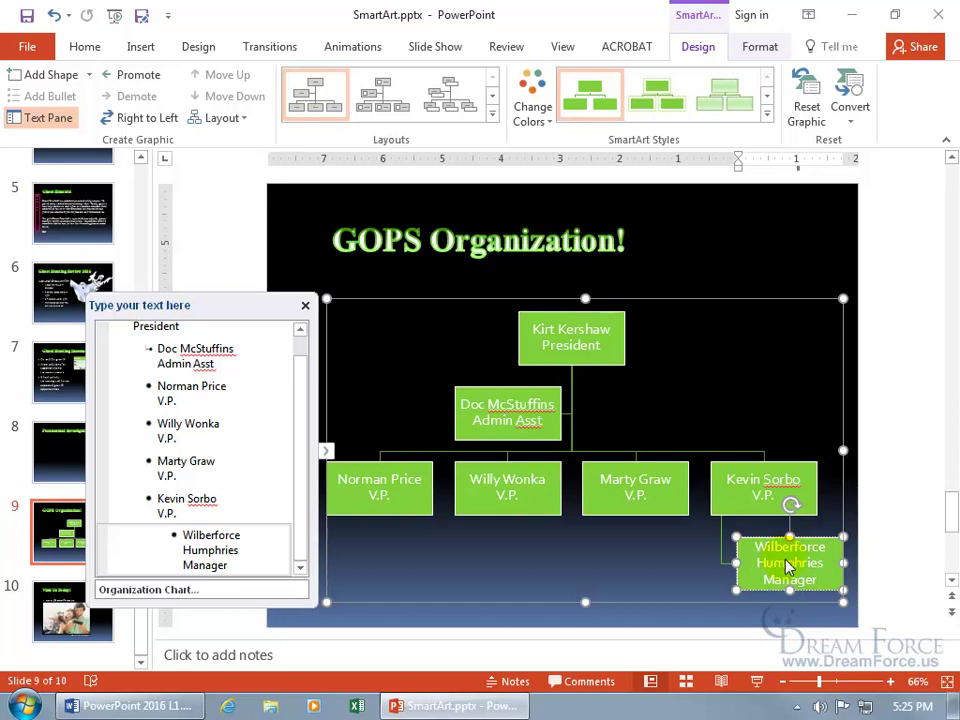
{"action": "left_click", "coordinate": [755, 505]}
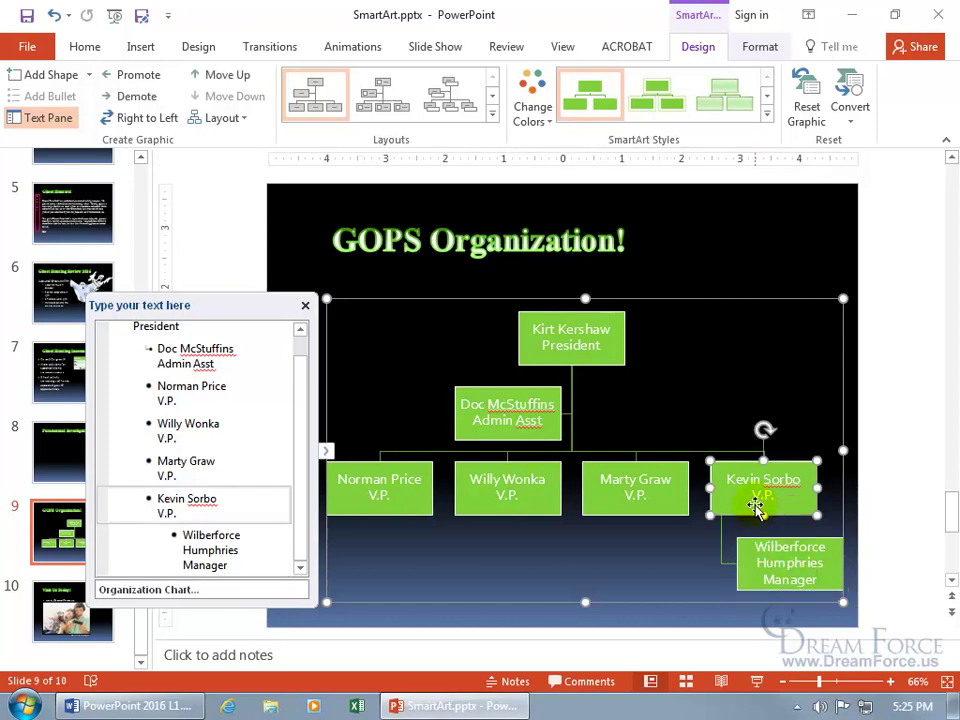
- Give the rightmost V.P. an assistant with a name and title 'Admin Asst', then close the Text Pane
{"action": "left_click", "coordinate": [89, 76]}
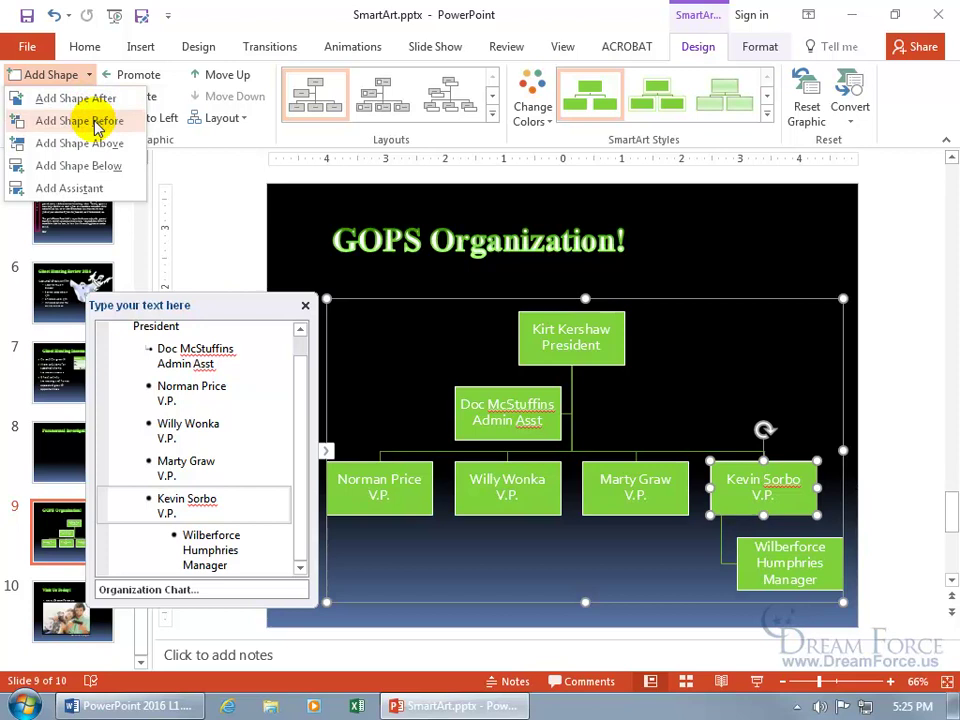
{"action": "left_click", "coordinate": [92, 190]}
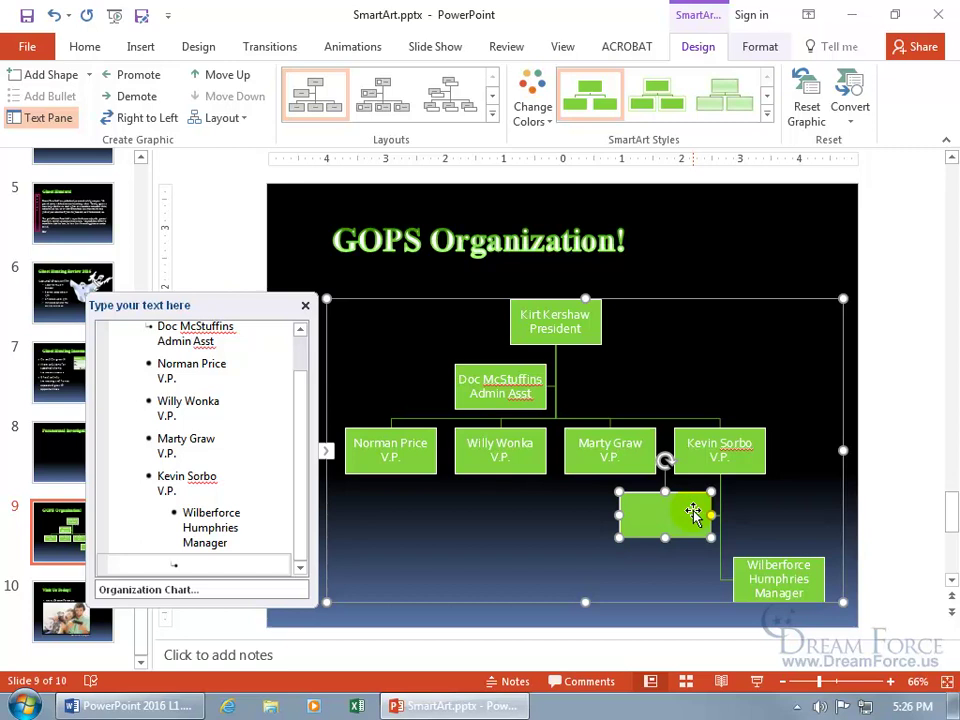
{"action": "key", "text": "shift+Return"}
{"action": "type", "text": "Admin Asst"}
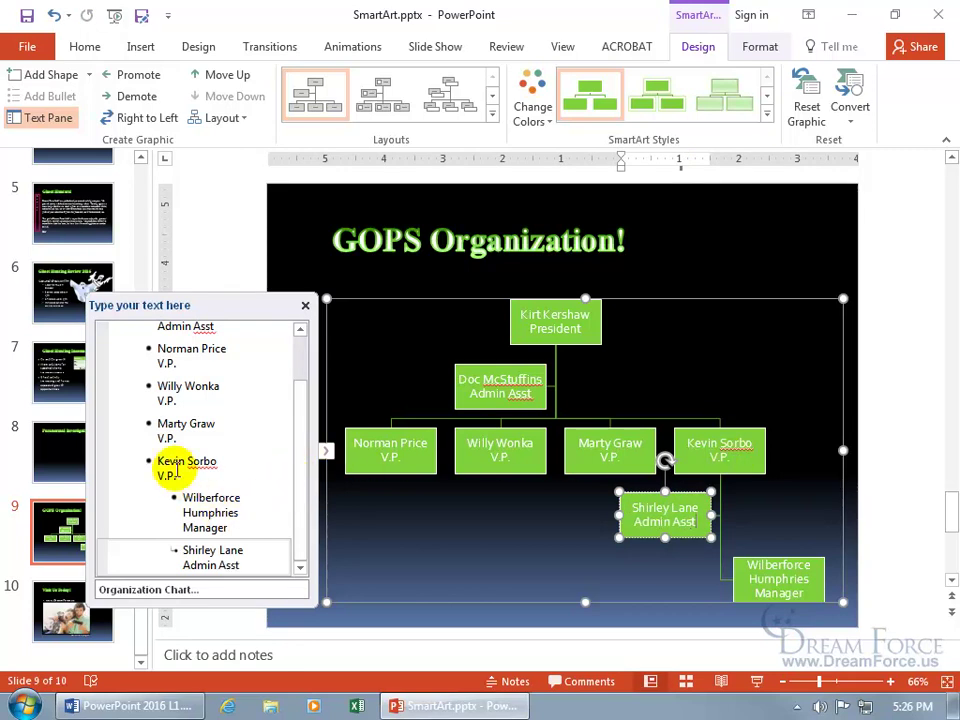
{"action": "left_click", "coordinate": [305, 306]}
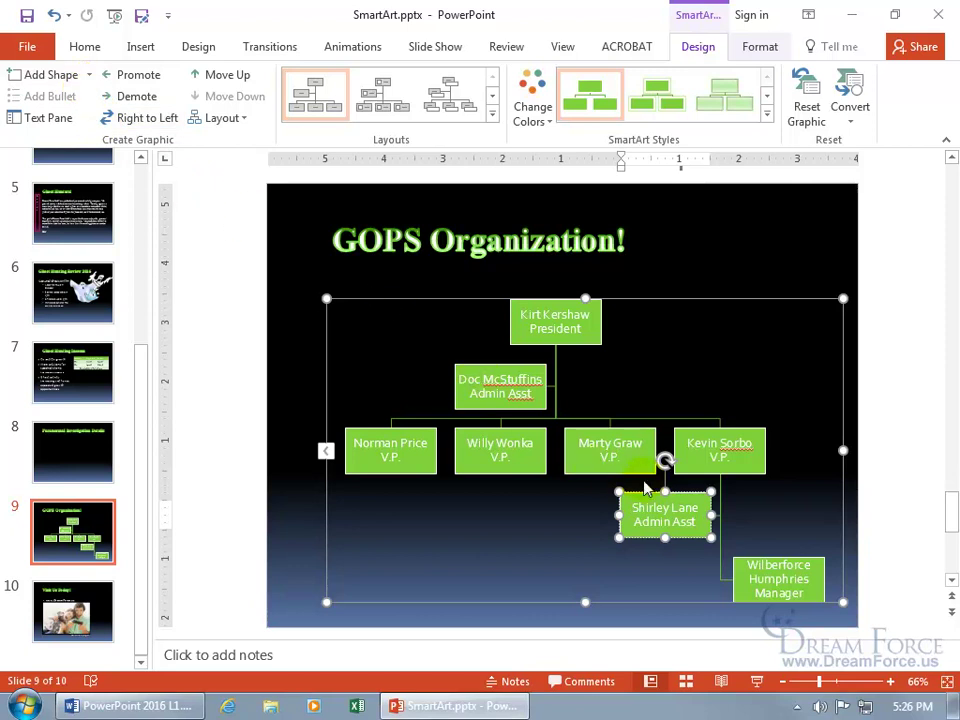
- Delete and restore the Admin Asst box, then promote it and demote it back under the V.P
{"action": "left_click_drag", "start_coordinate": [643, 498], "coordinate": [643, 497]}
{"action": "key", "text": "Delete"}
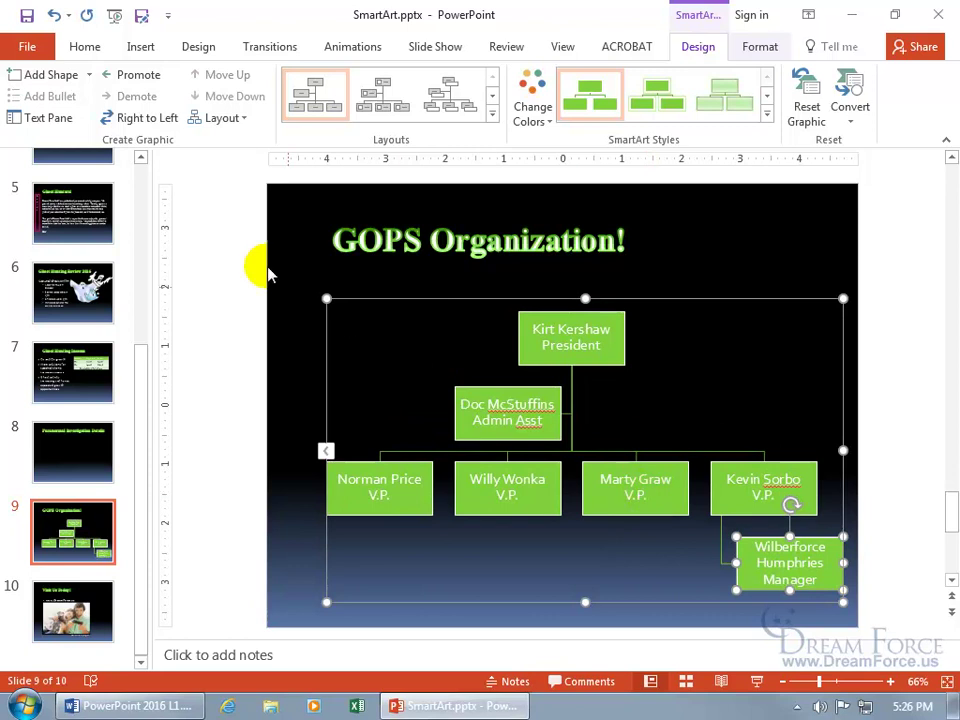
{"action": "left_click", "coordinate": [54, 15]}
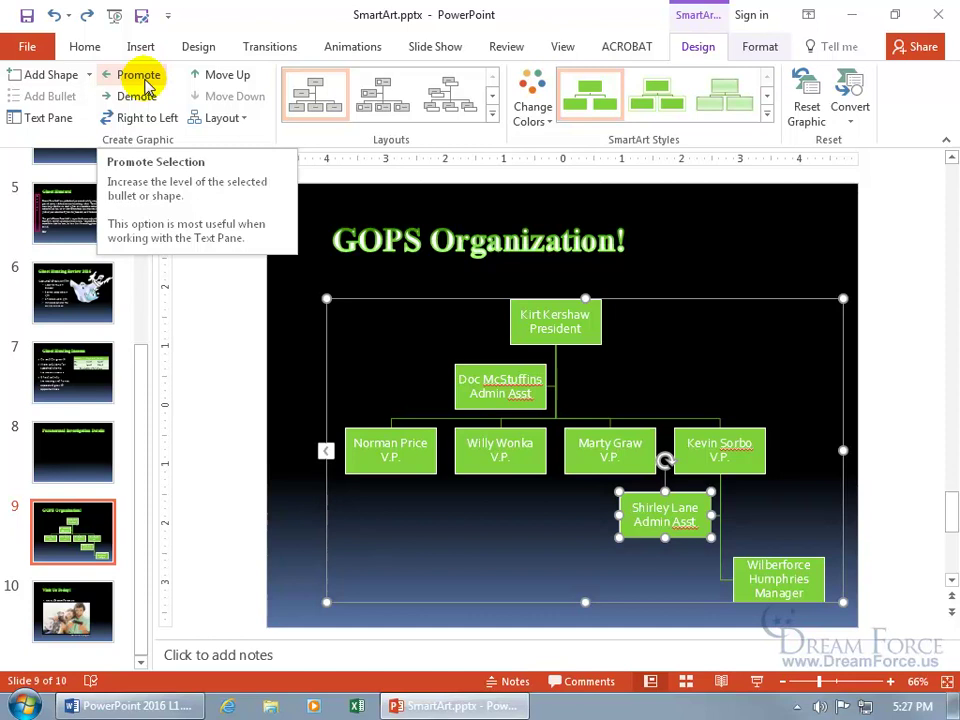
{"action": "left_click", "coordinate": [146, 82]}
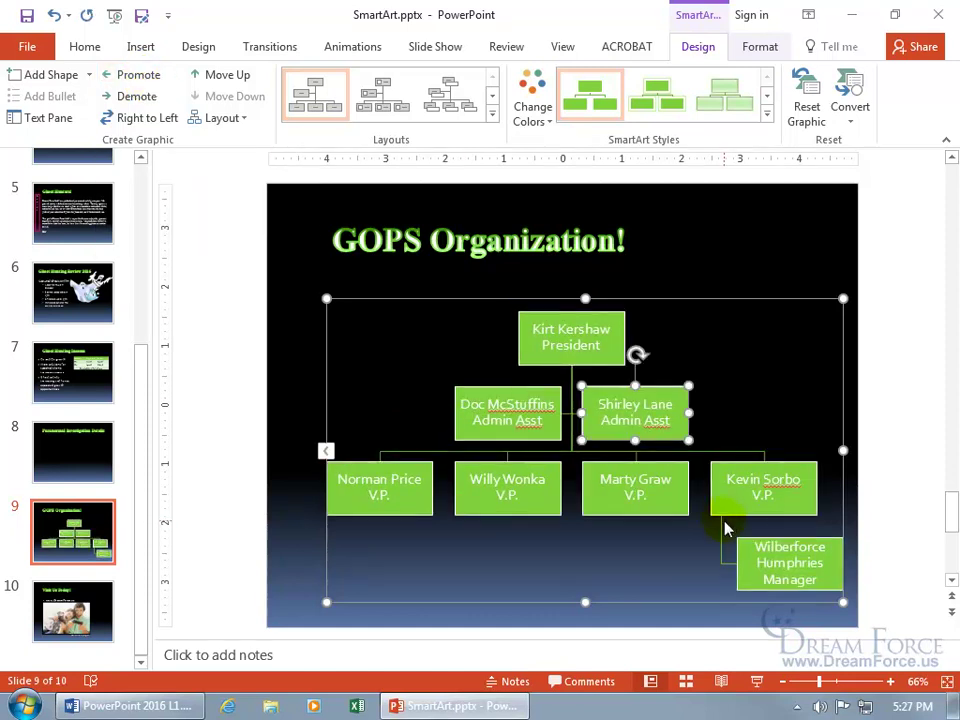
{"action": "left_click", "coordinate": [636, 419]}
{"action": "left_click", "coordinate": [130, 100]}
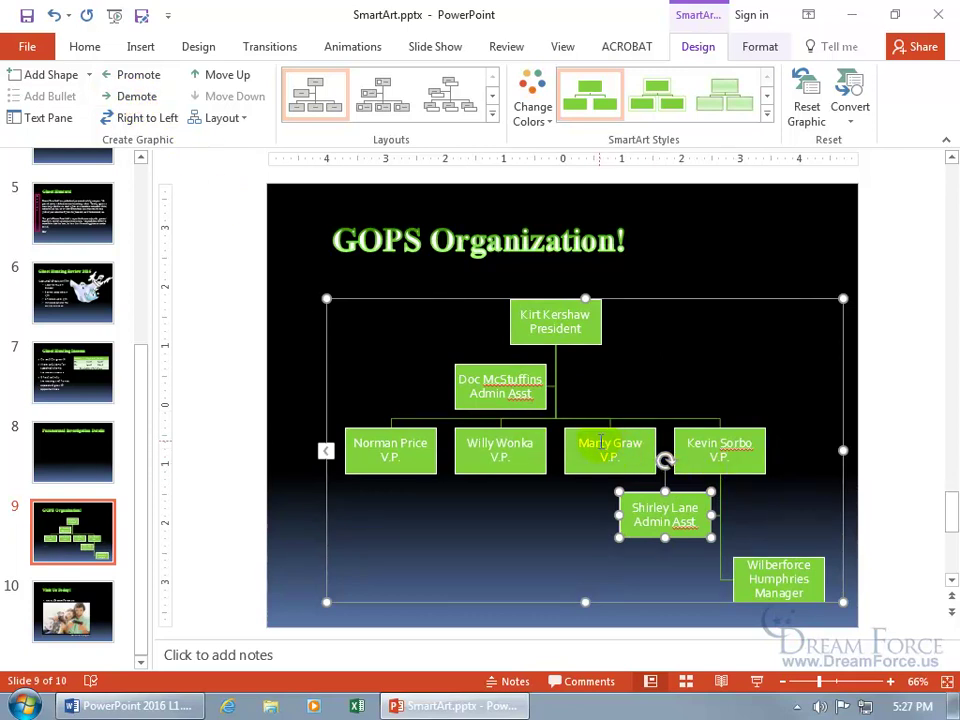
- Demote the second V.P. box so it reports to the first V.P
{"action": "left_click", "coordinate": [494, 474]}
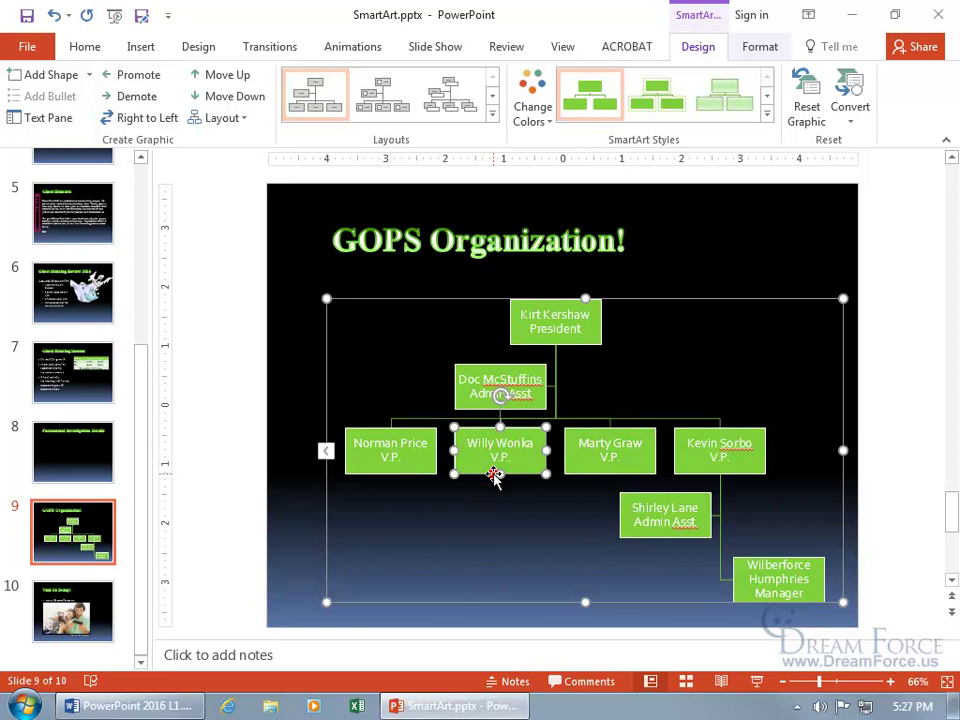
{"action": "left_click", "coordinate": [140, 97]}
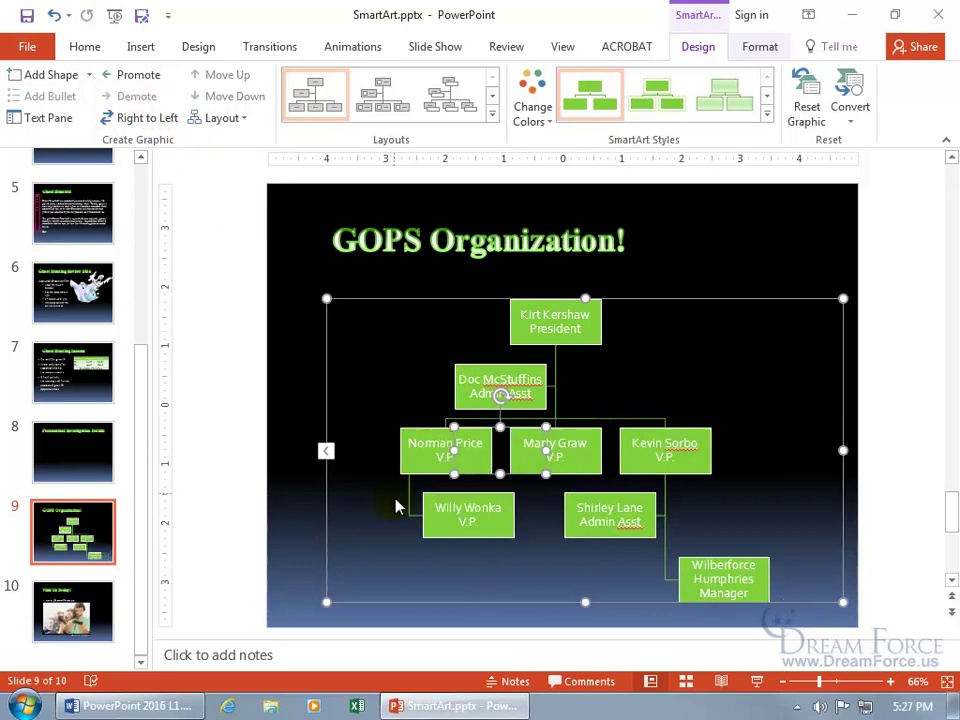
{"action": "left_click", "coordinate": [369, 390]}
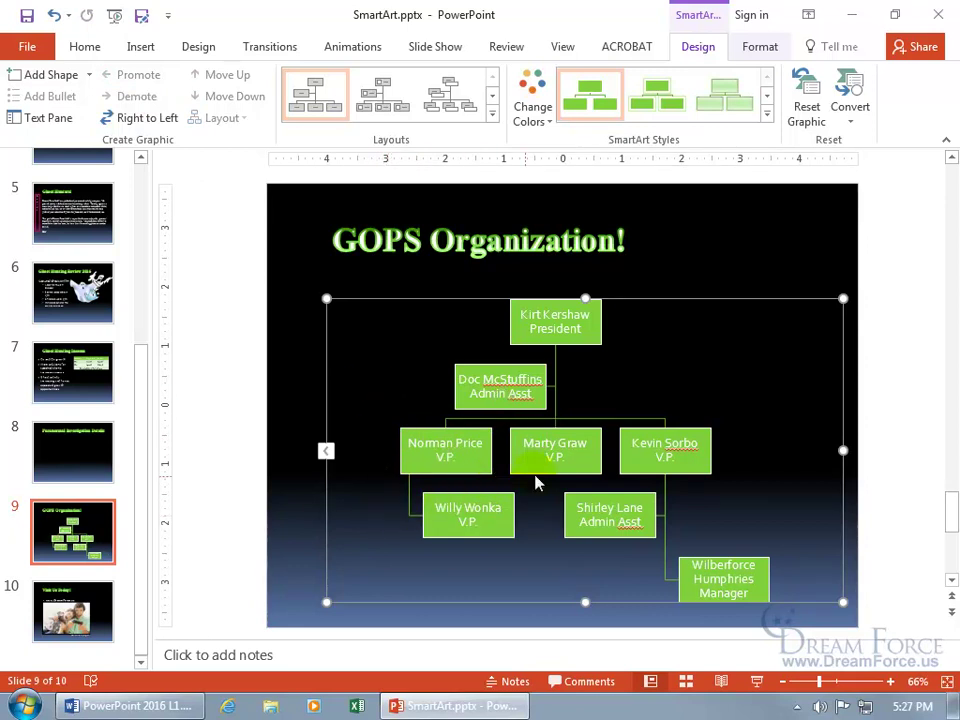
{"action": "left_click", "coordinate": [486, 497]}
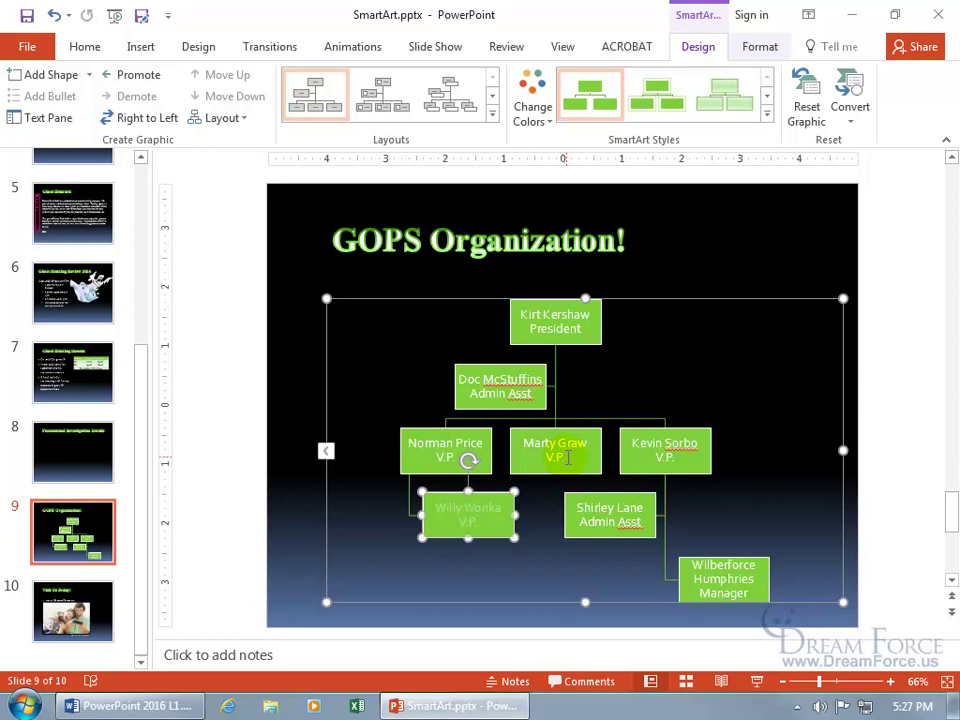
- Add a box below the middle V.P. with the person's name and title Manager, and delete the old demoted box
{"action": "left_click", "coordinate": [555, 458]}
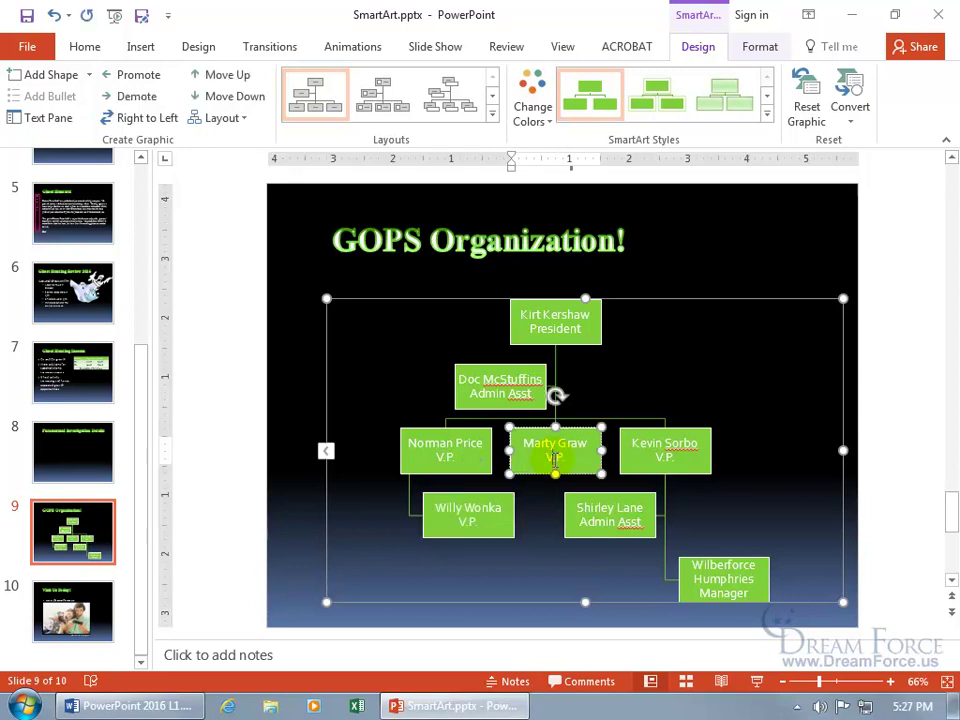
{"action": "left_click", "coordinate": [90, 76]}
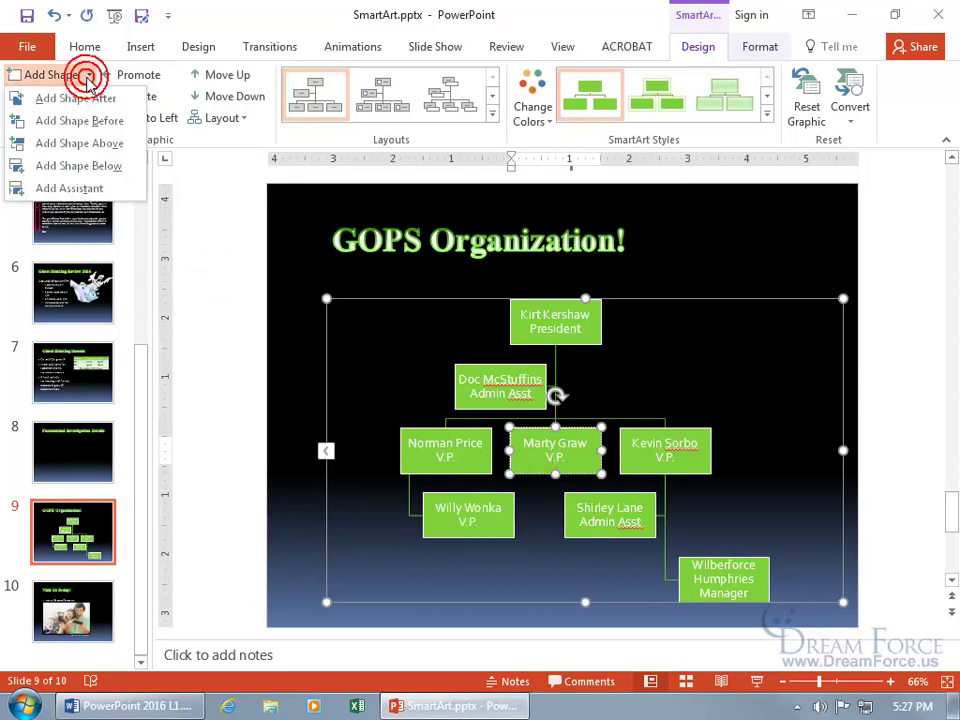
{"action": "left_click", "coordinate": [80, 168]}
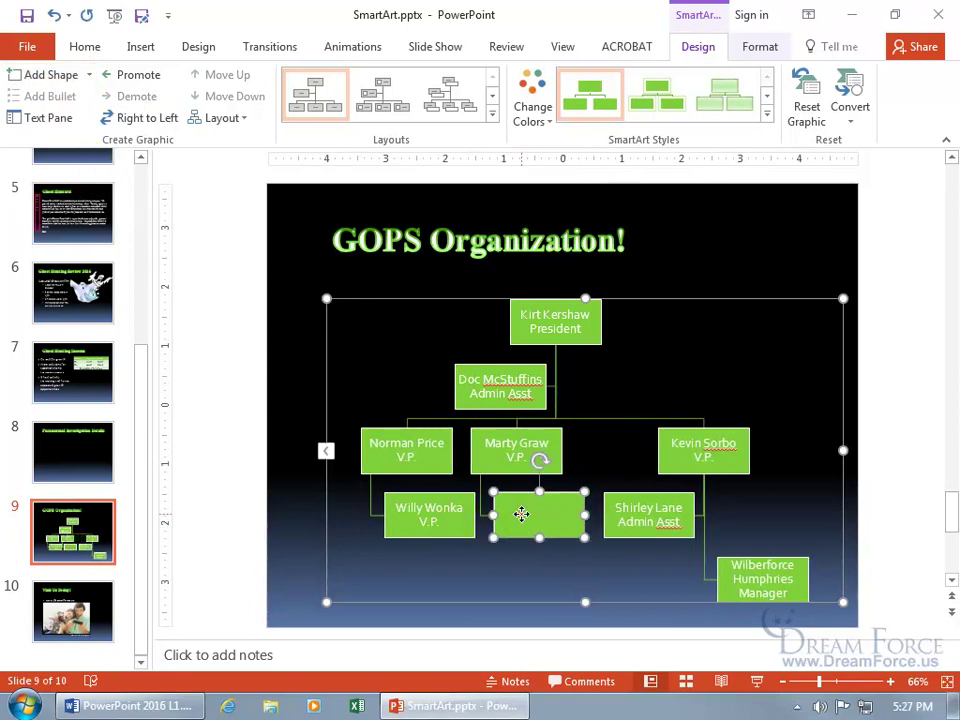
{"action": "left_click", "coordinate": [514, 515]}
{"action": "type", "text": "Willy Wonka"}
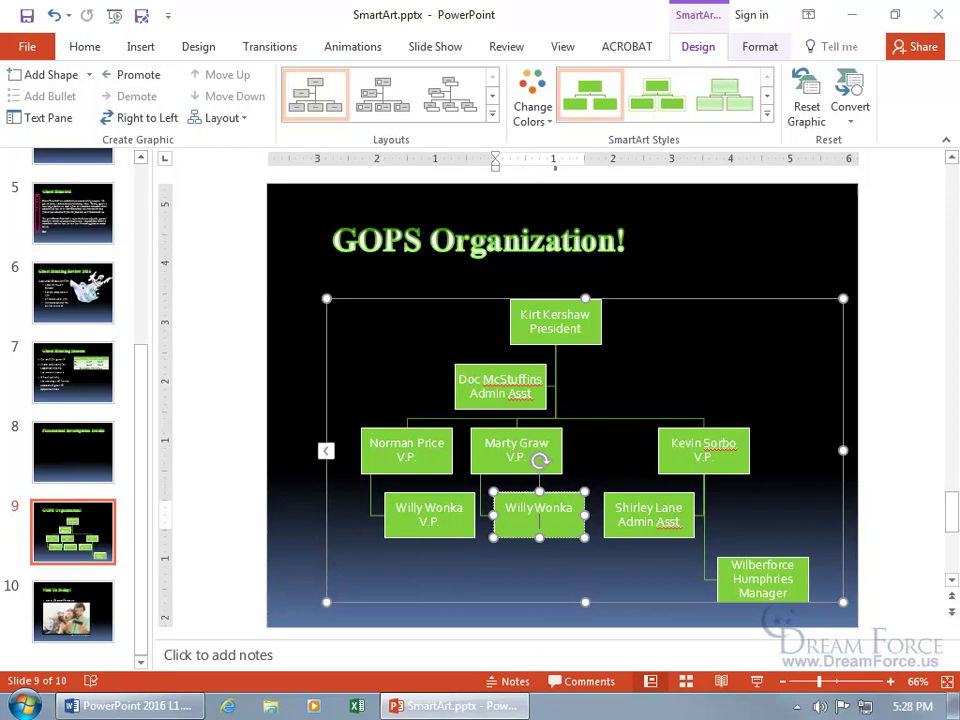
{"action": "type", "text": " Manager"}
{"action": "left_click", "coordinate": [446, 500]}
{"action": "key", "text": "Delete"}
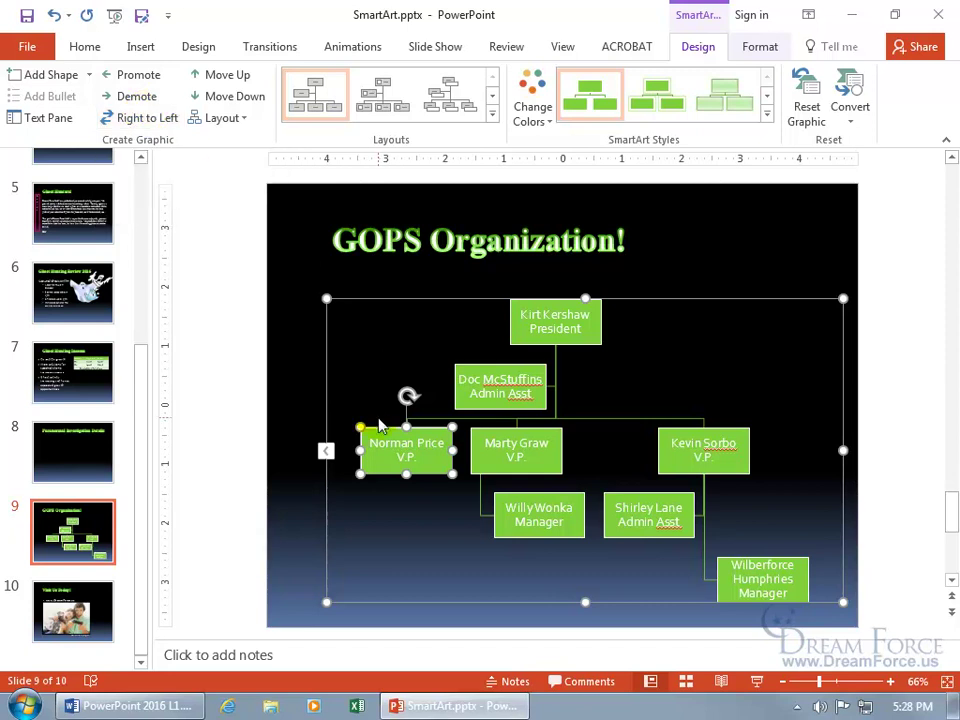
{"action": "left_click", "coordinate": [168, 120]}
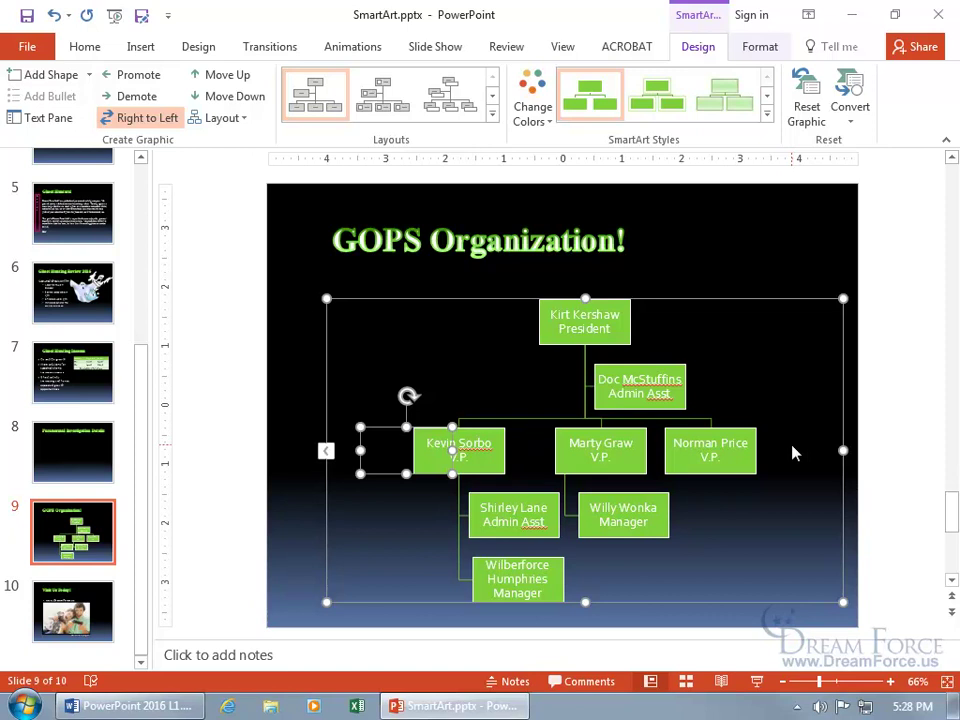
{"action": "left_click", "coordinate": [712, 542]}
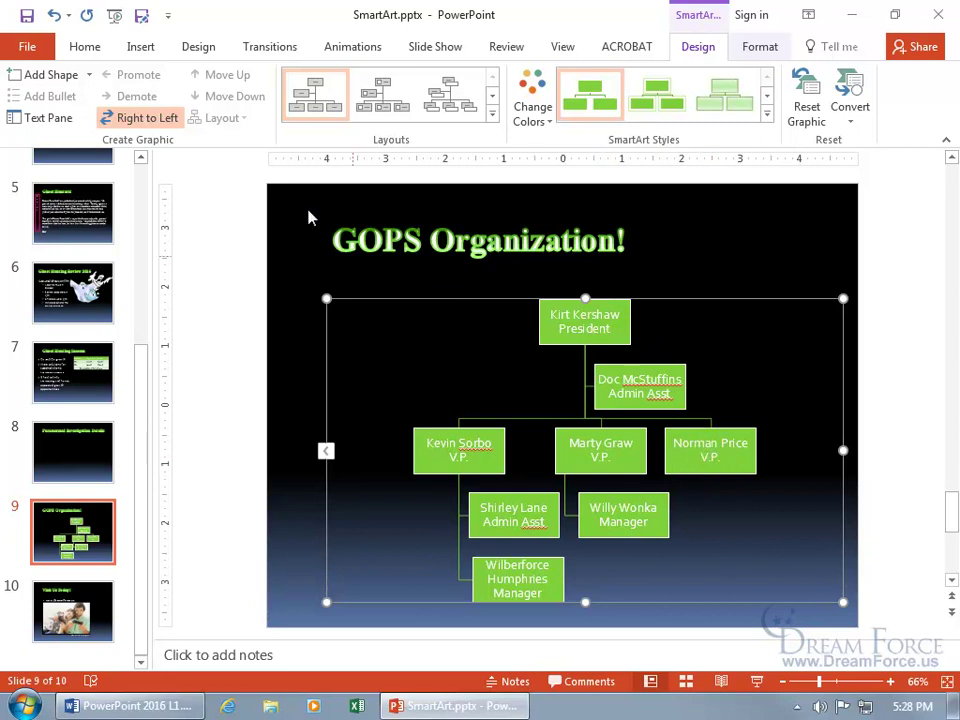
{"action": "left_click", "coordinate": [150, 117]}
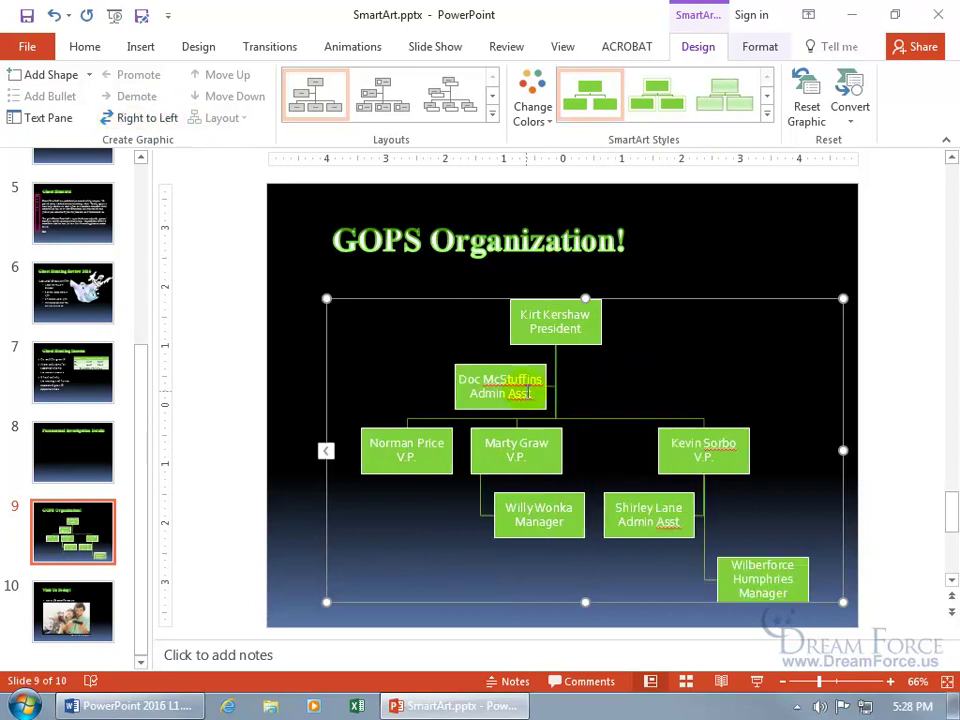
{"action": "left_click", "coordinate": [508, 452]}
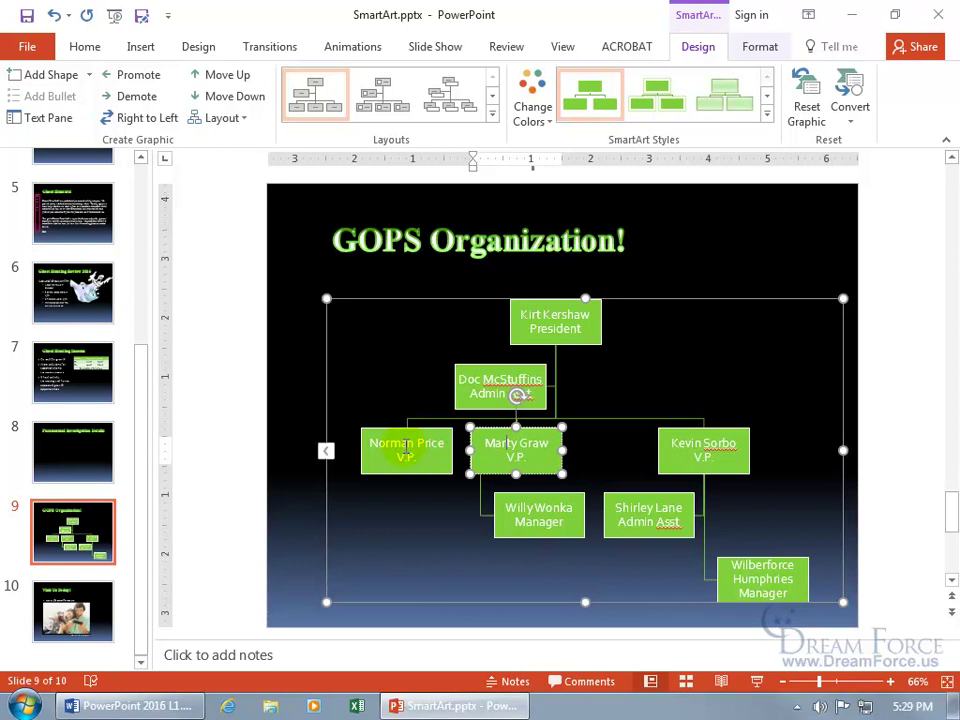
- Reorder the V.P. row with Move Up, then move the middle V.P. down and back up
{"action": "left_click", "coordinate": [210, 76]}
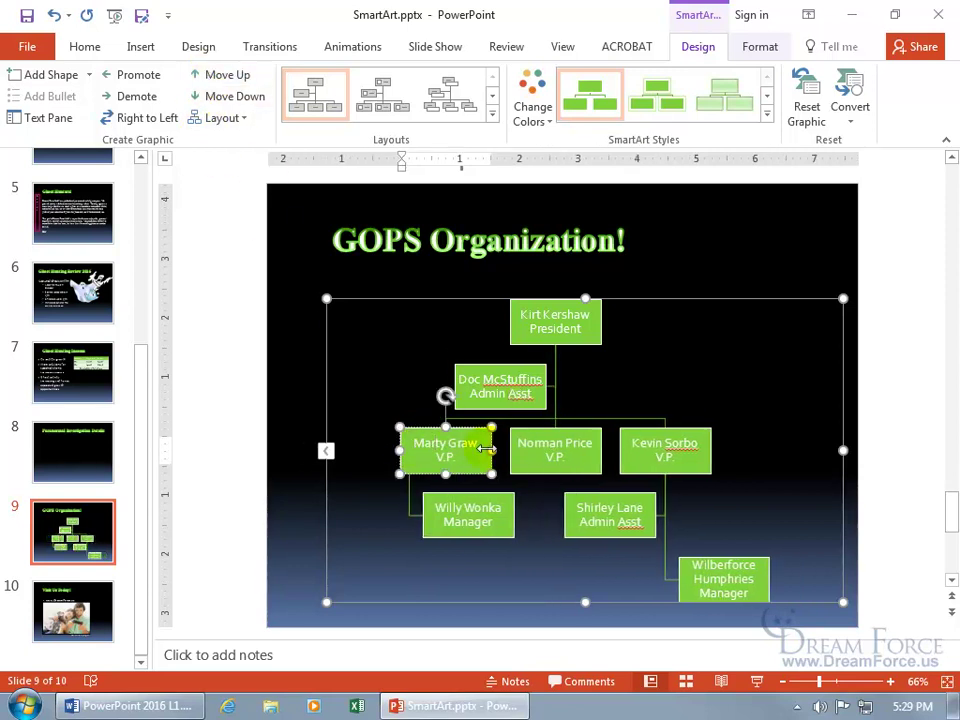
{"action": "left_click", "coordinate": [545, 457]}
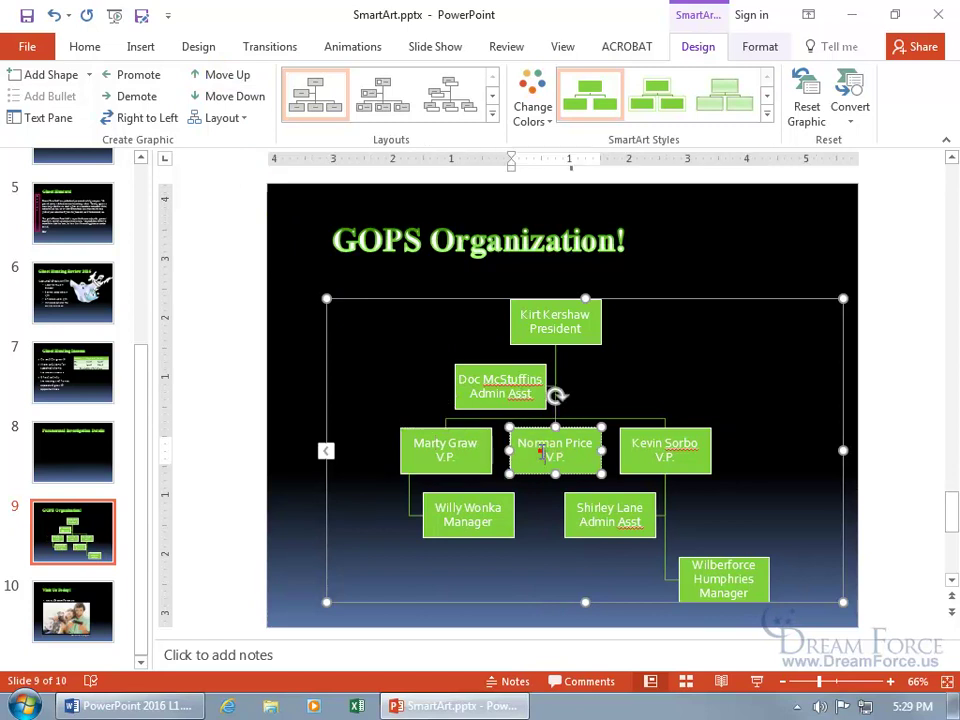
{"action": "left_click", "coordinate": [253, 97]}
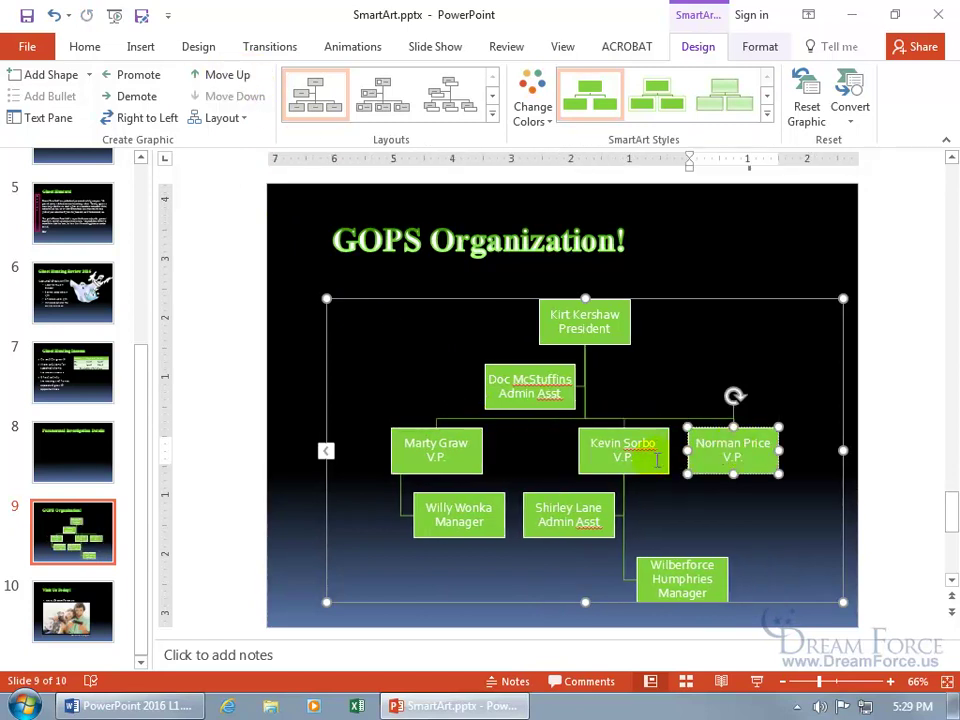
{"action": "left_click", "coordinate": [233, 78]}
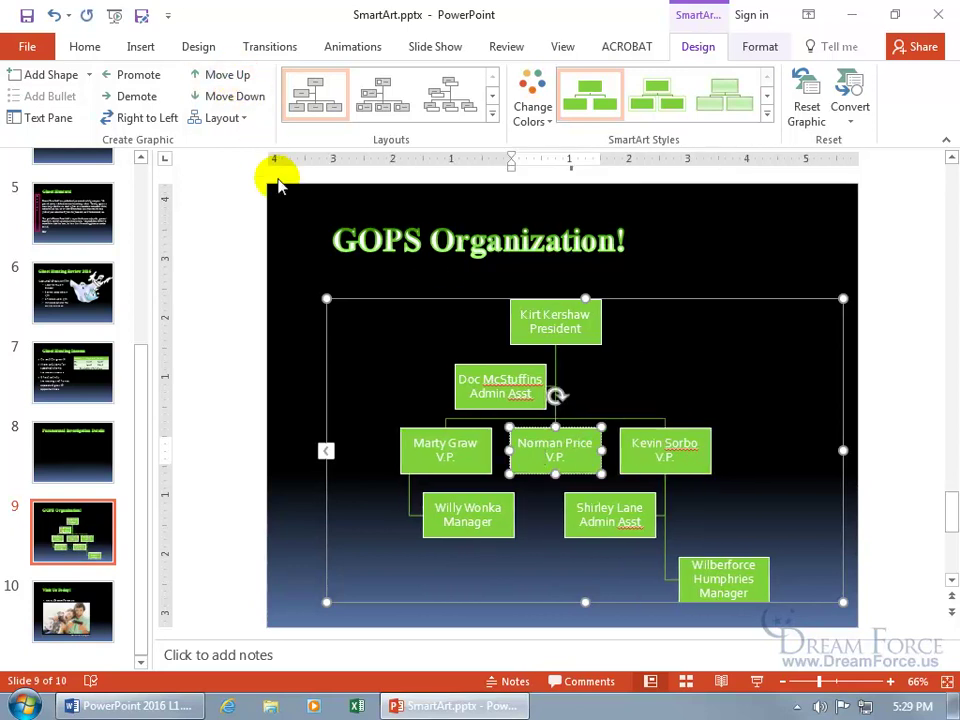
{"action": "left_click", "coordinate": [239, 120]}
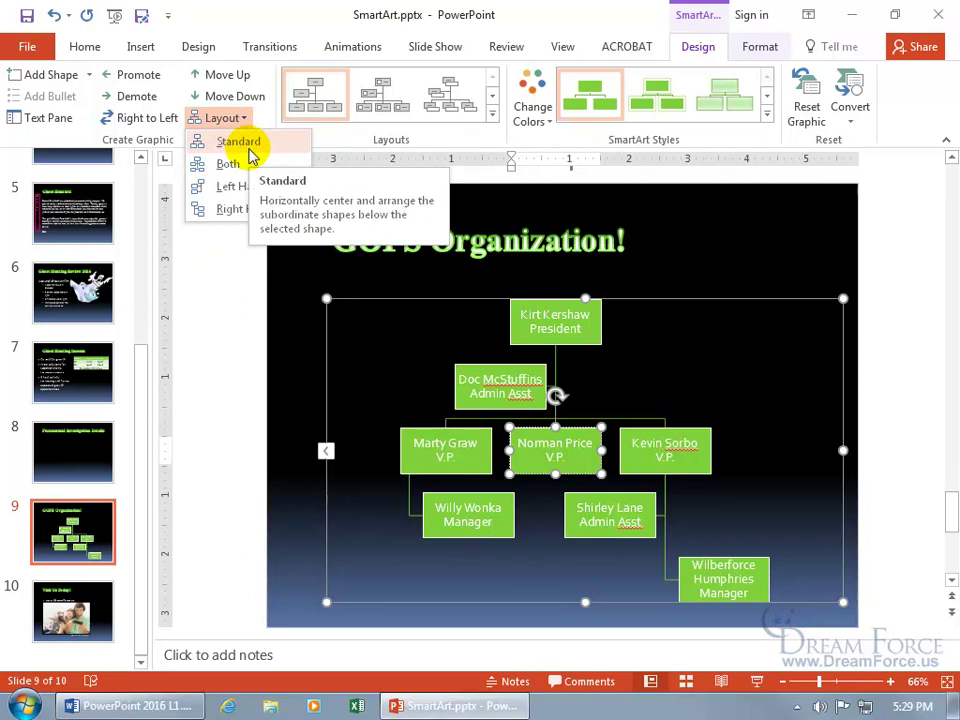
{"action": "left_click", "coordinate": [665, 448]}
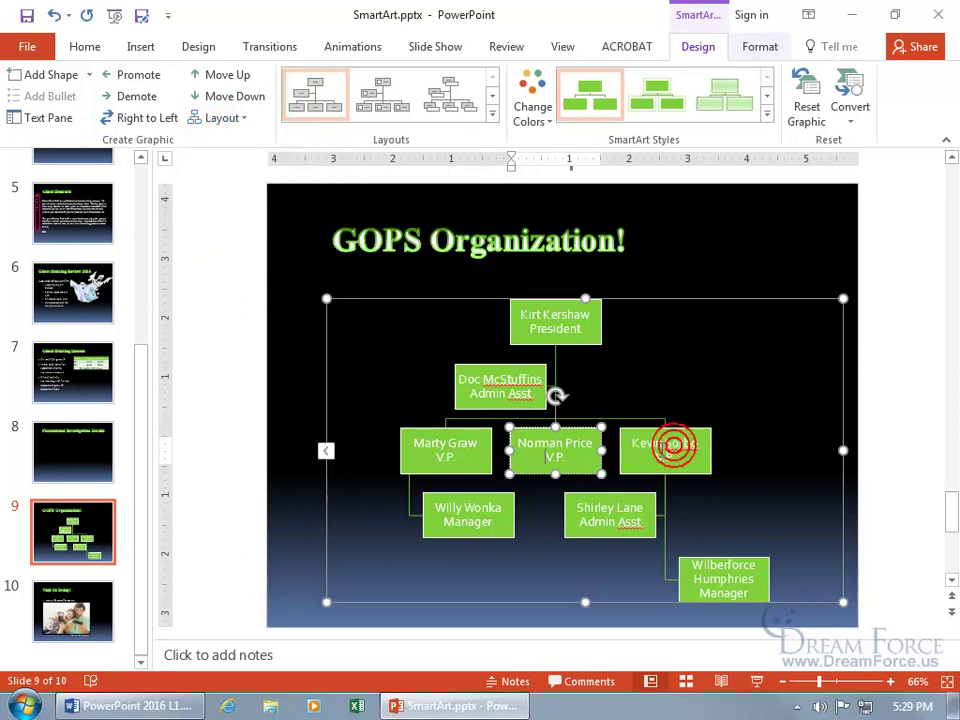
{"action": "triple_click", "coordinate": [660, 449]}
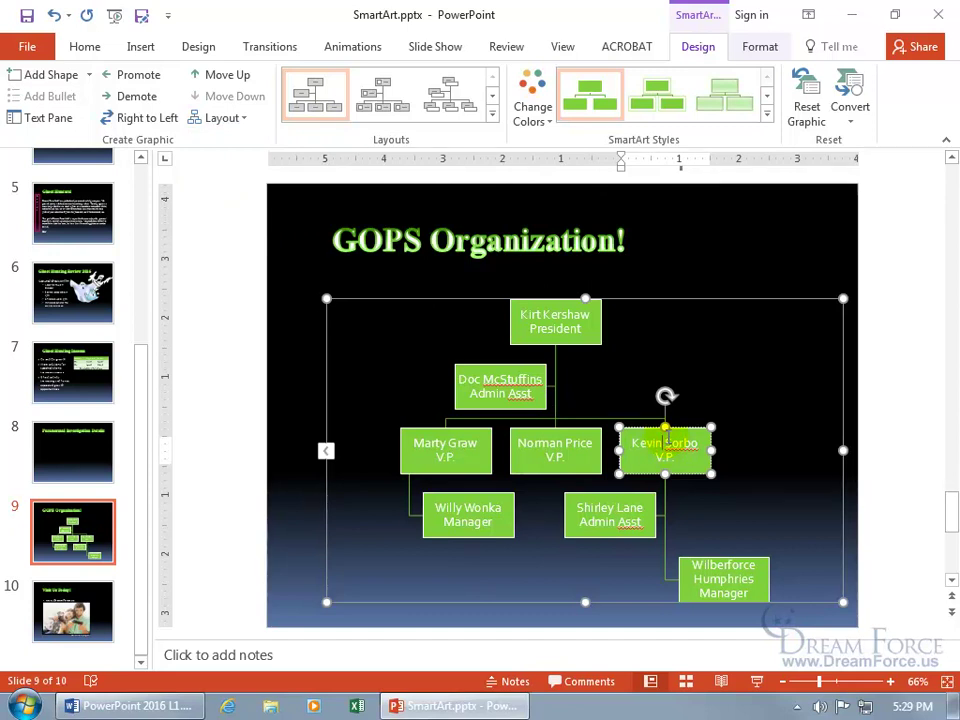
{"action": "left_click", "coordinate": [222, 118]}
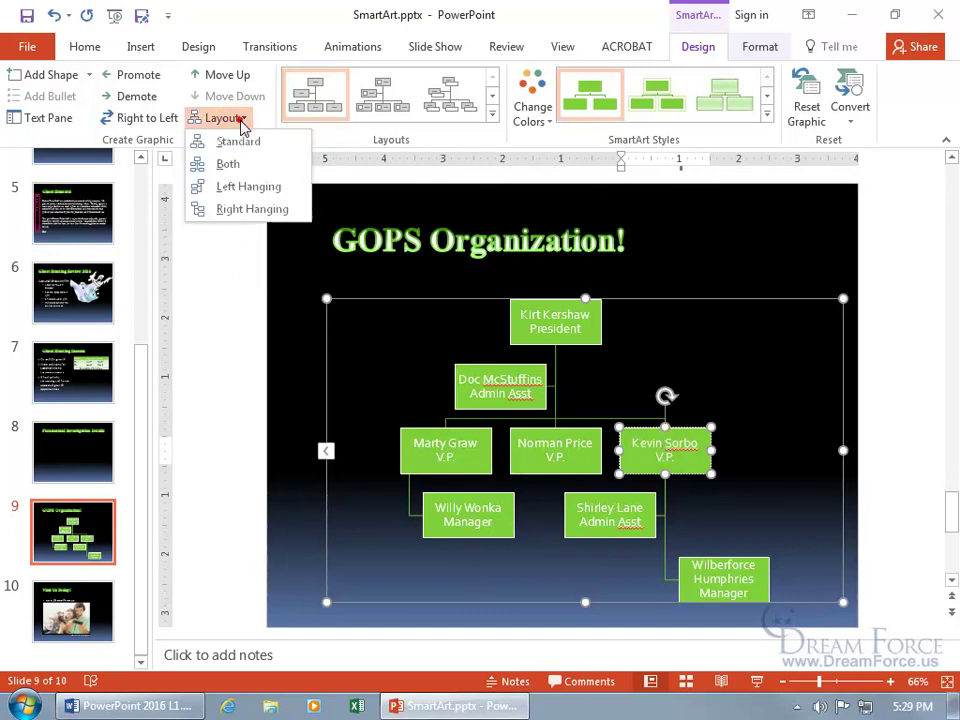
{"action": "left_click", "coordinate": [242, 186]}
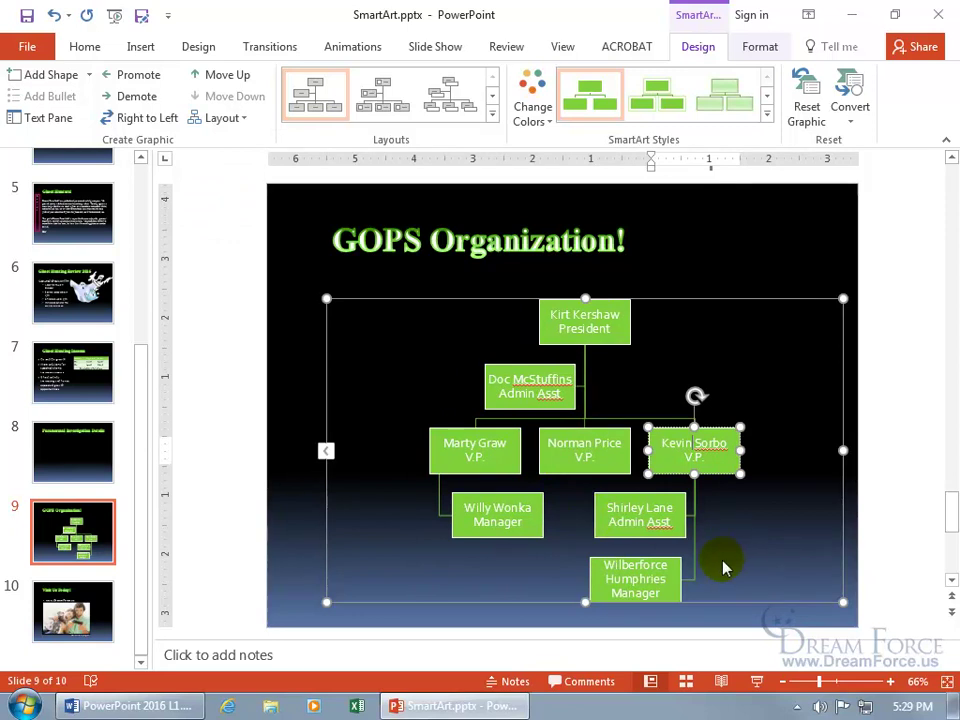
{"action": "left_click", "coordinate": [229, 118]}
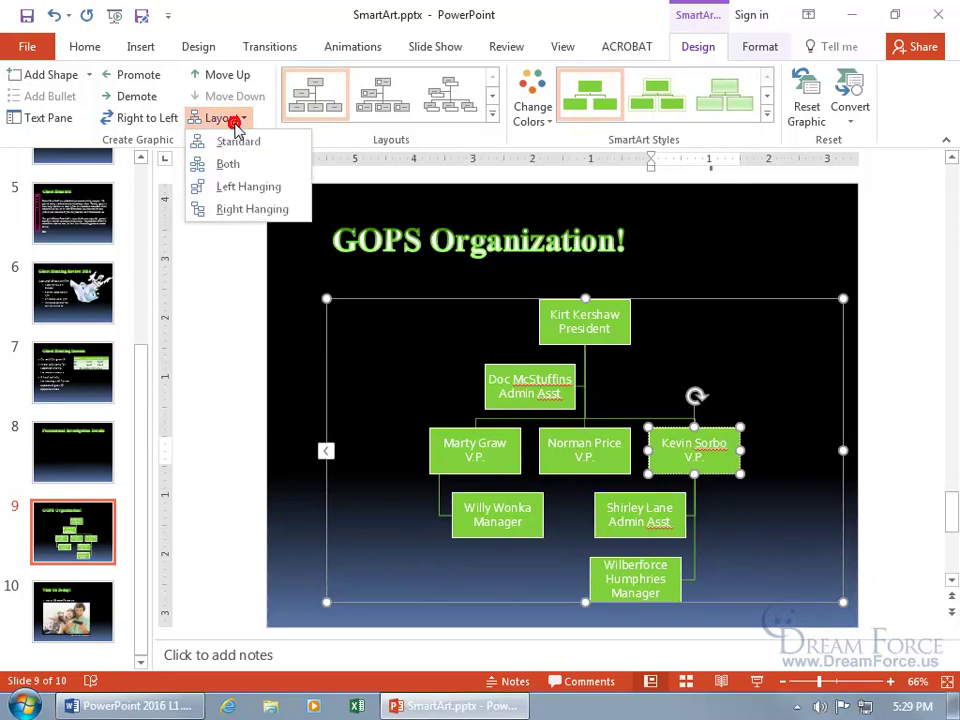
{"action": "left_click", "coordinate": [238, 141]}
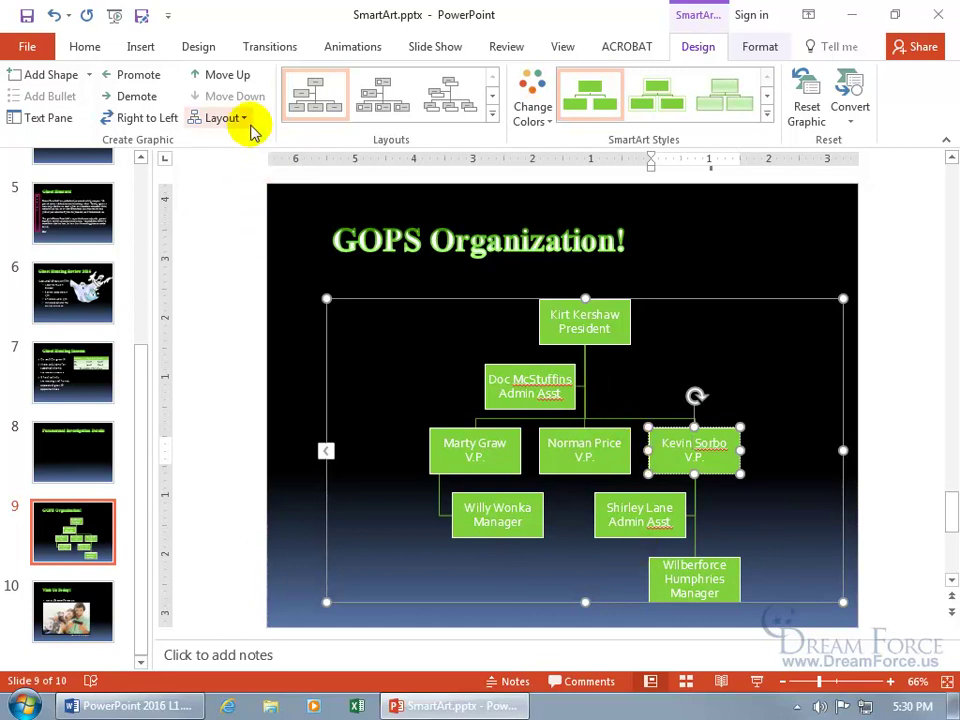
{"action": "left_click", "coordinate": [244, 119]}
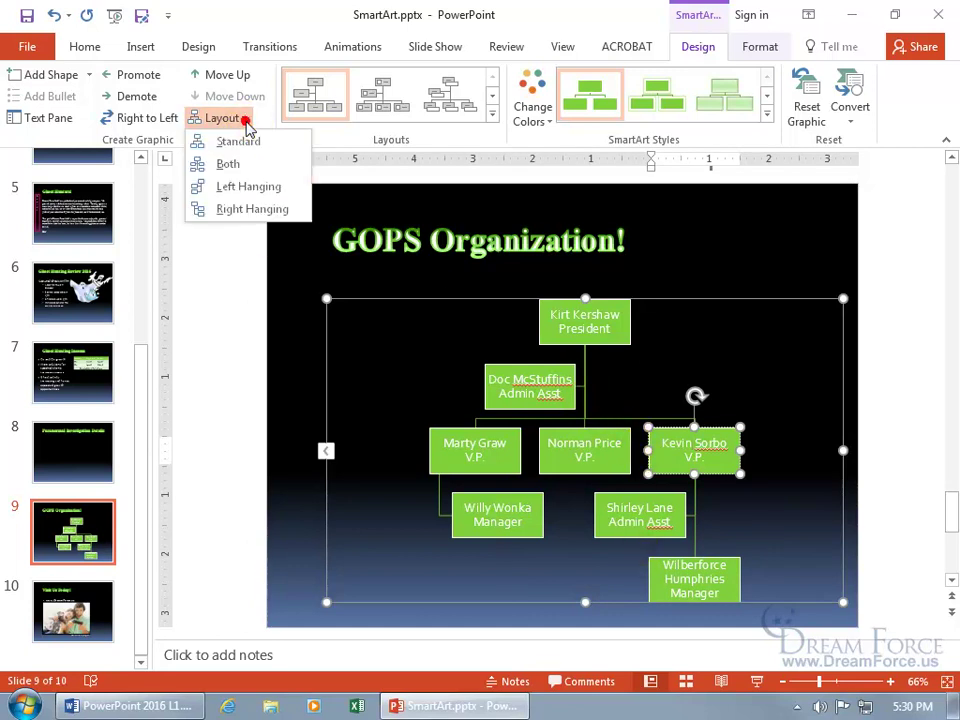
{"action": "left_click", "coordinate": [248, 210]}
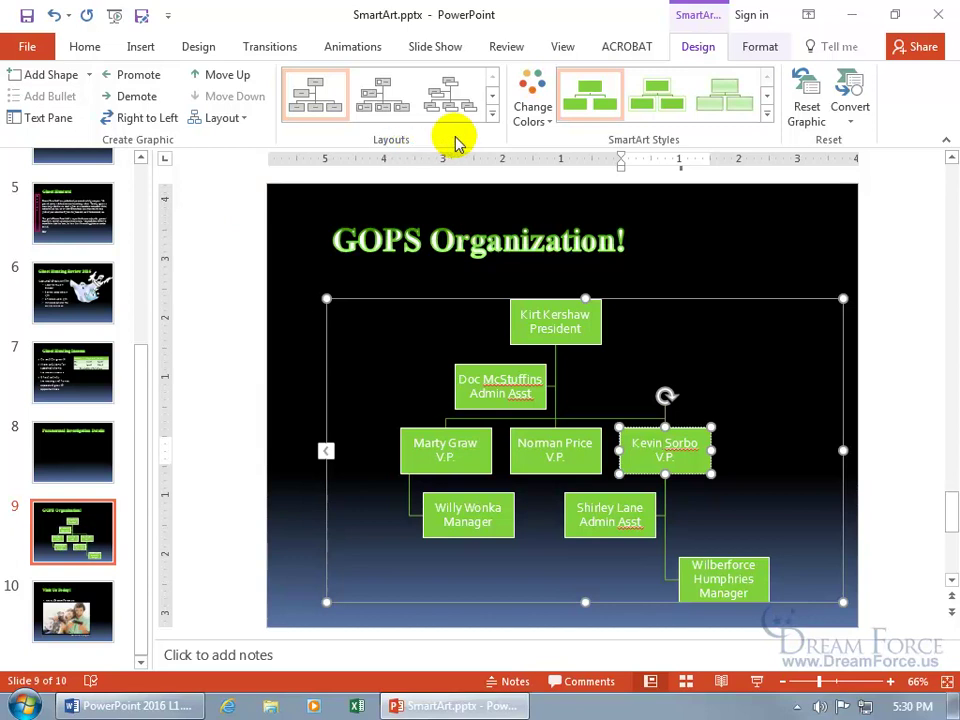
{"action": "left_click", "coordinate": [492, 116]}
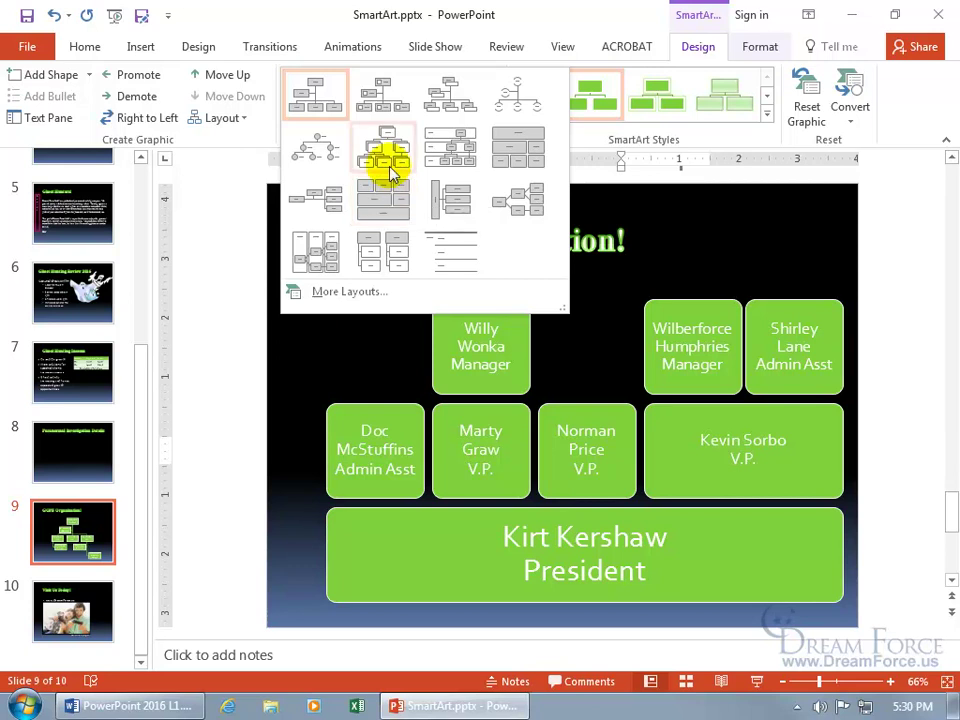
{"action": "left_click", "coordinate": [644, 141]}
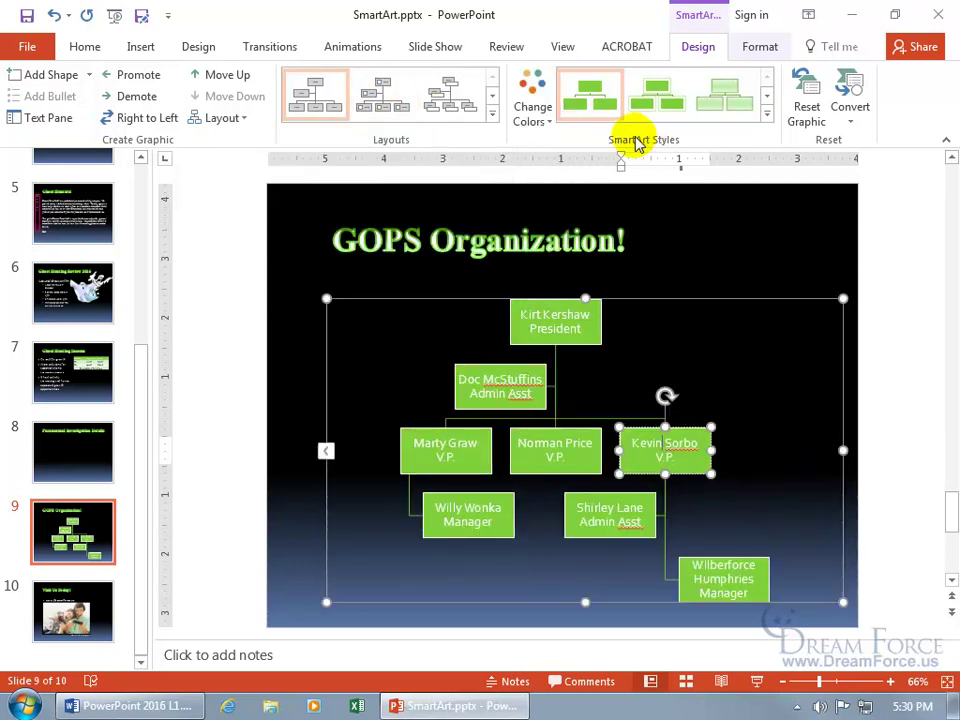
- Apply the Colorful Range - Accent Colors 2 to 3 scheme and the Polished 3-D style
{"action": "left_click", "coordinate": [535, 110]}
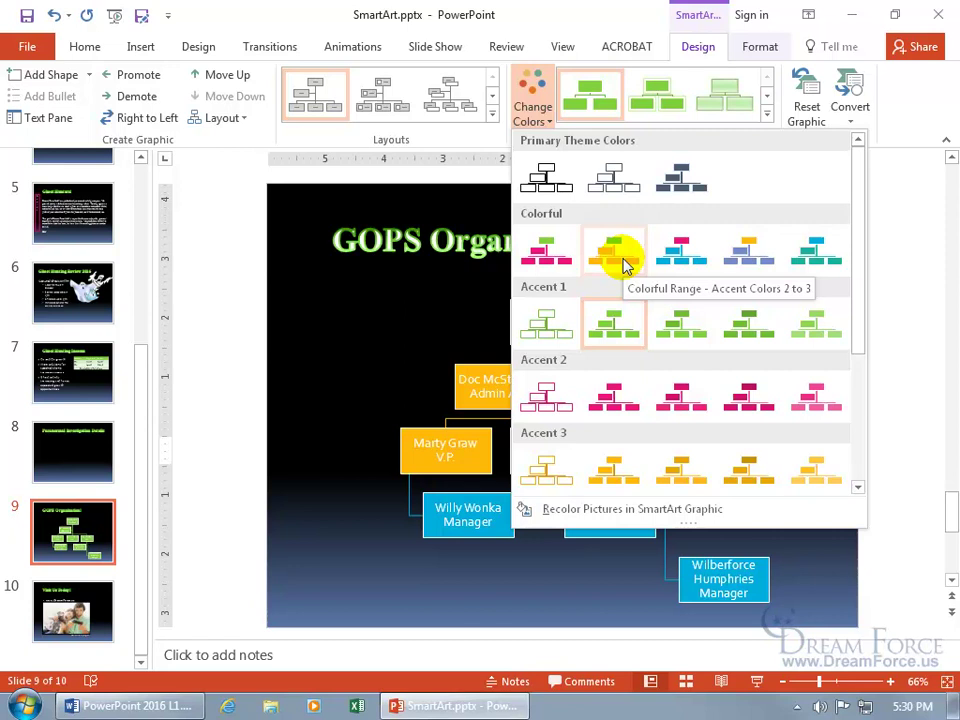
{"action": "left_click", "coordinate": [623, 266]}
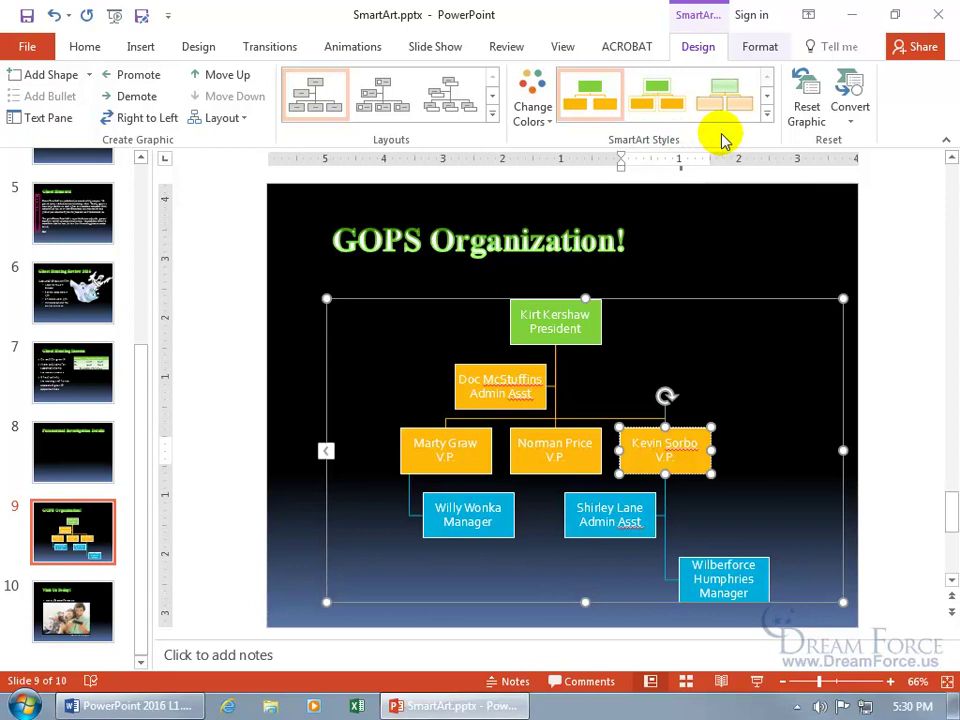
{"action": "left_click", "coordinate": [766, 114]}
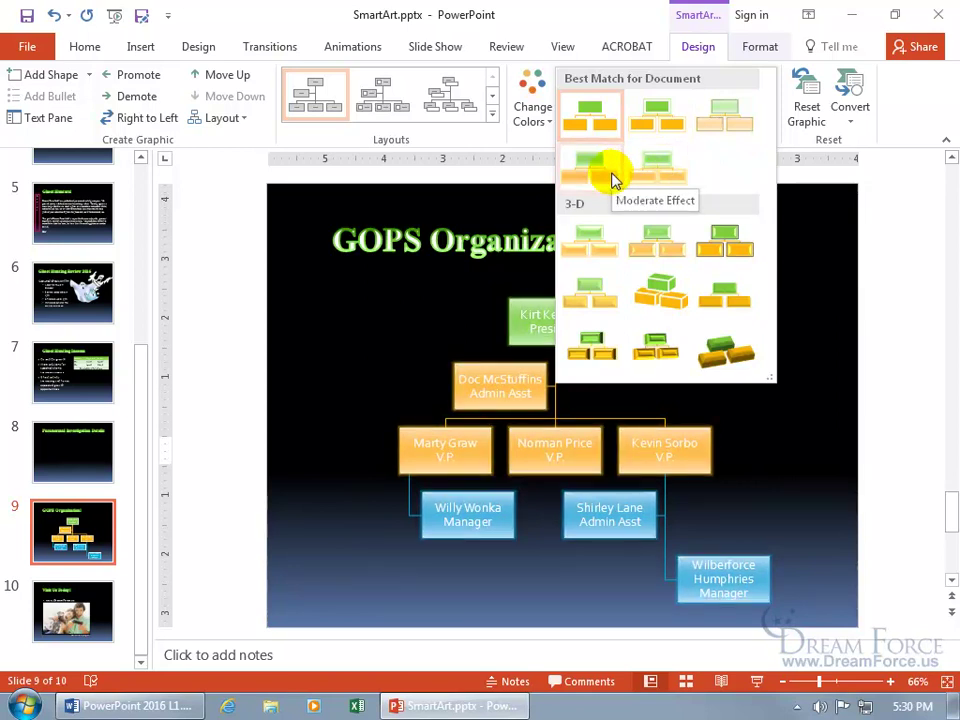
{"action": "left_click", "coordinate": [600, 245]}
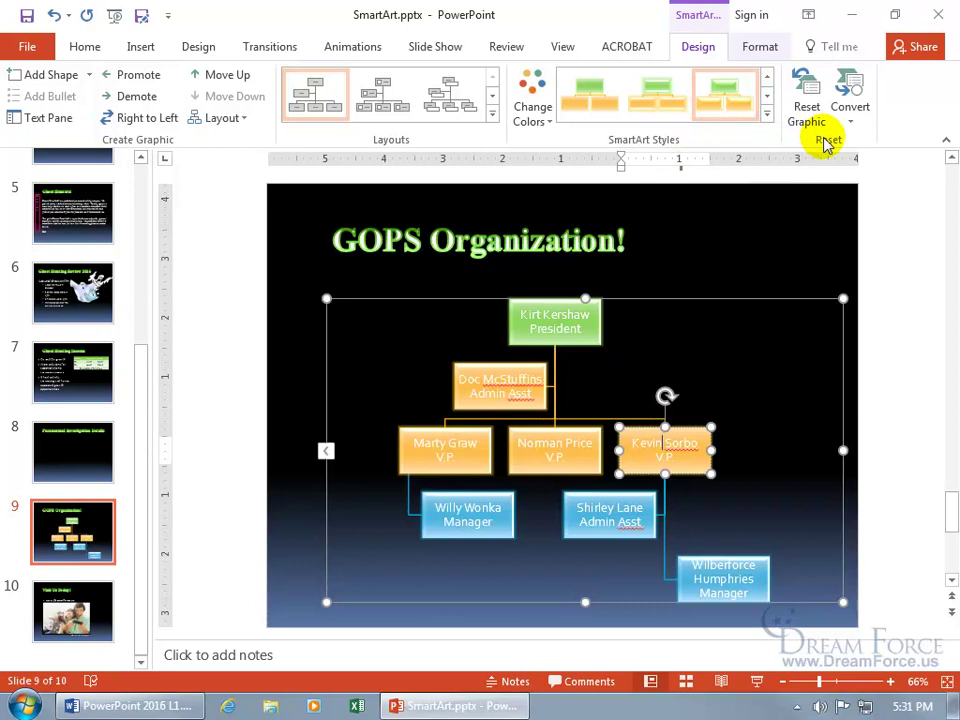
- Fill the assistant box with dark pink, trying and undoing a pink shape style
{"action": "left_click", "coordinate": [757, 46]}
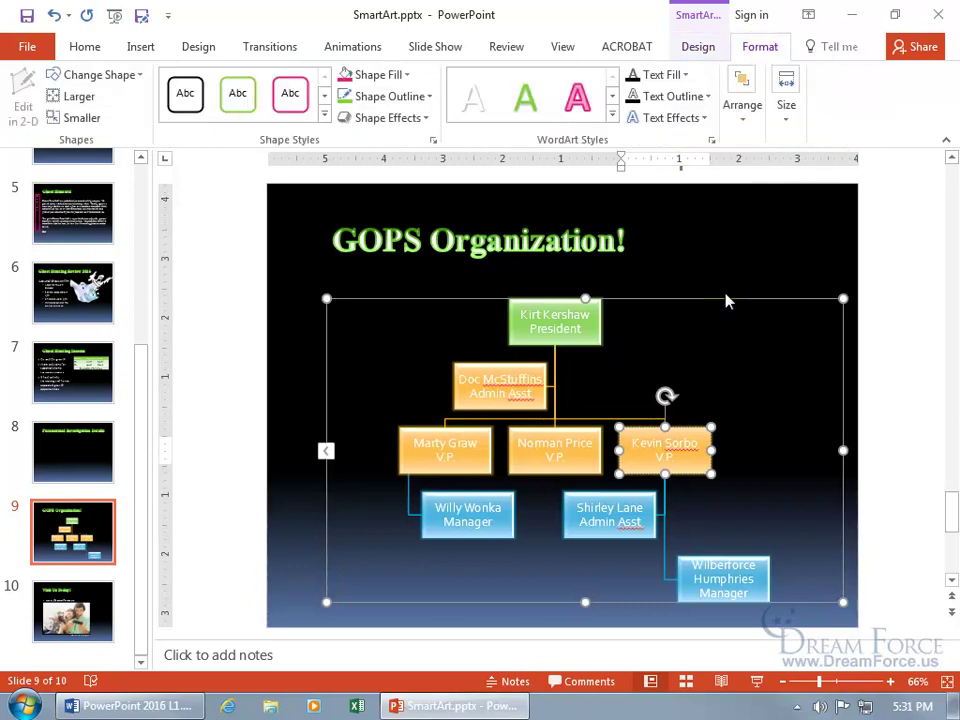
{"action": "left_click", "coordinate": [692, 430]}
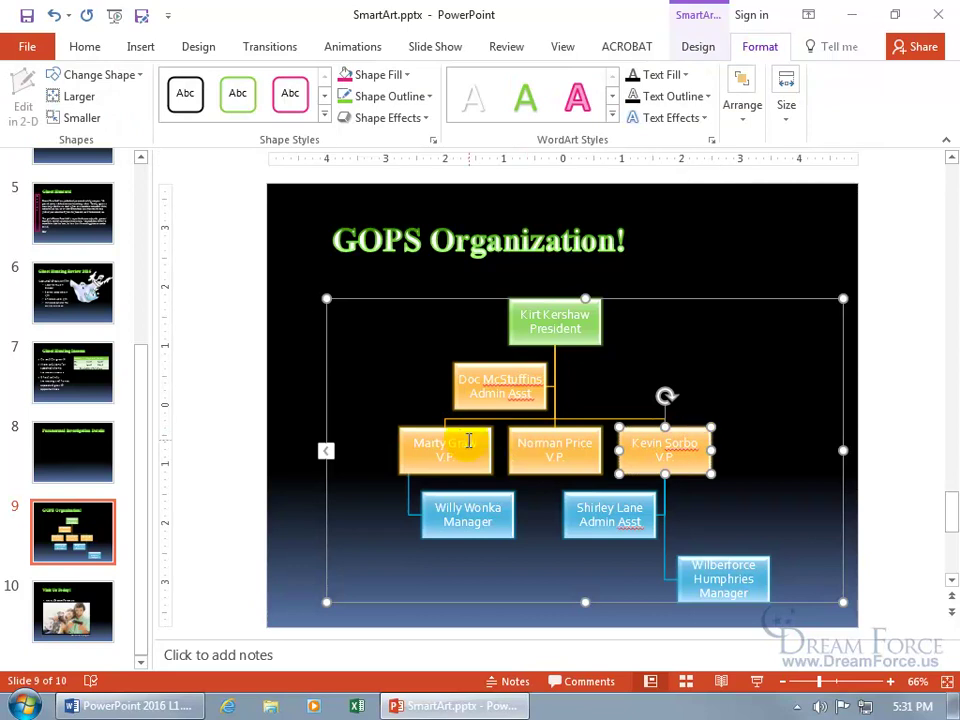
{"action": "left_click", "coordinate": [515, 405]}
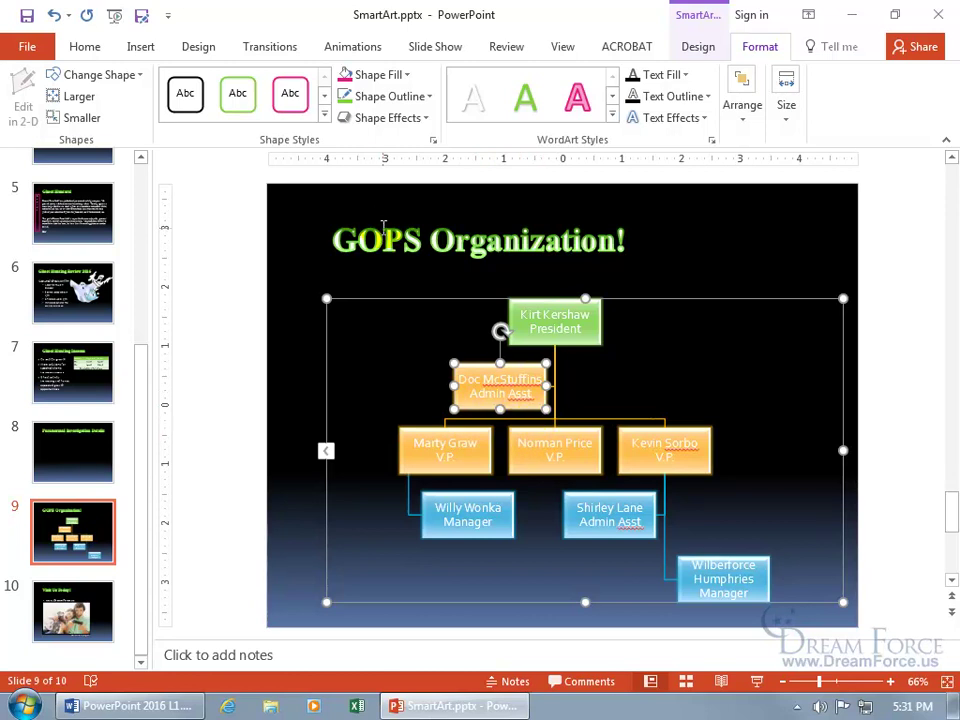
{"action": "left_click", "coordinate": [406, 76]}
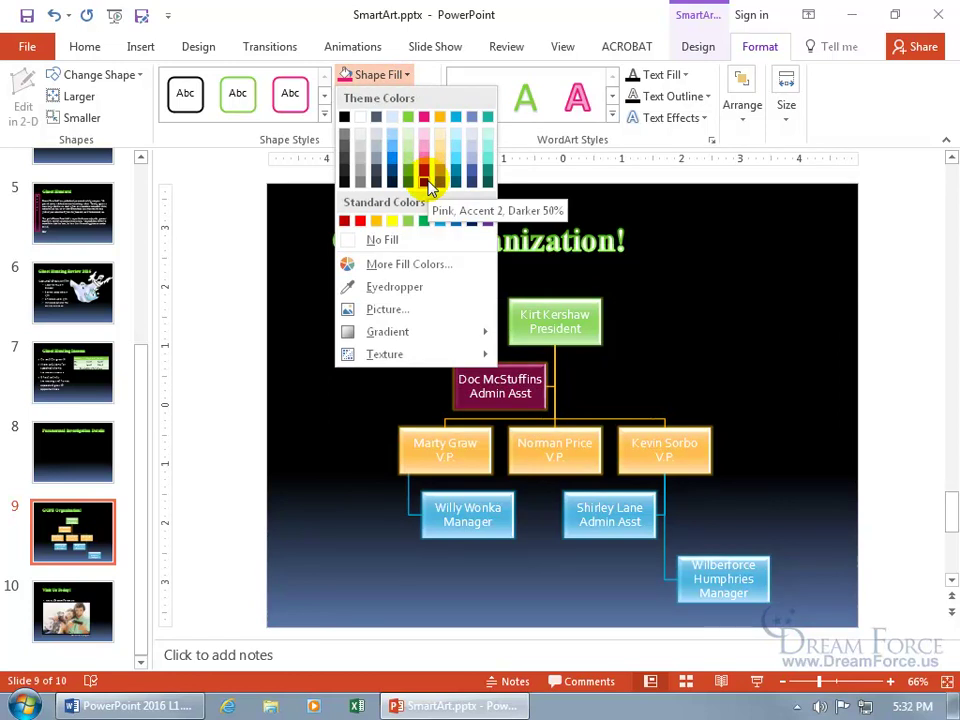
{"action": "left_click", "coordinate": [428, 187]}
{"action": "left_click", "coordinate": [323, 118]}
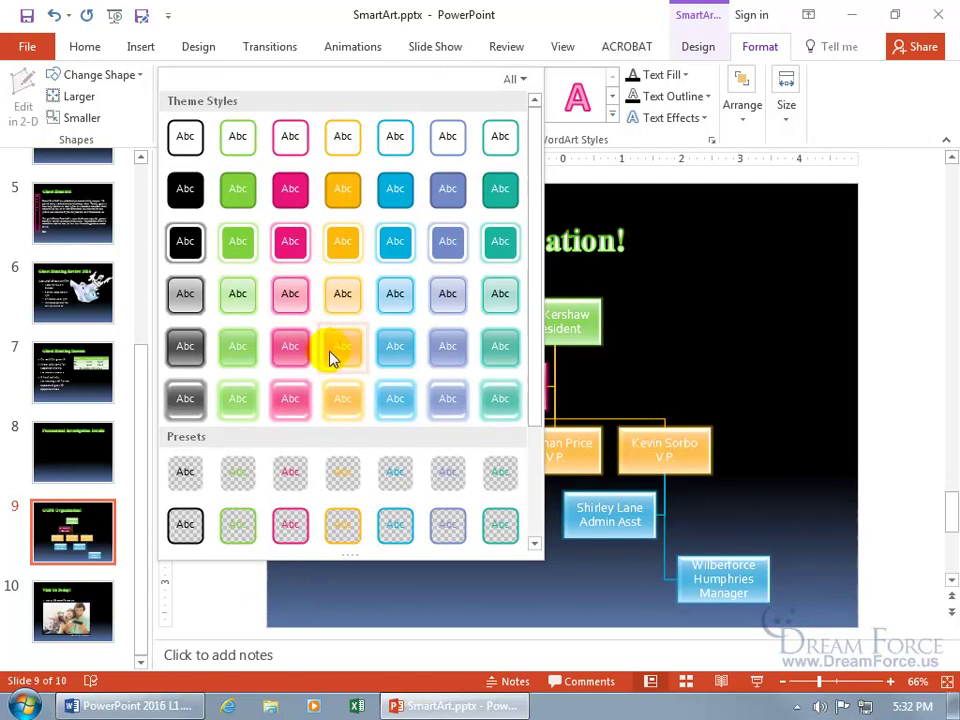
{"action": "left_click", "coordinate": [300, 403]}
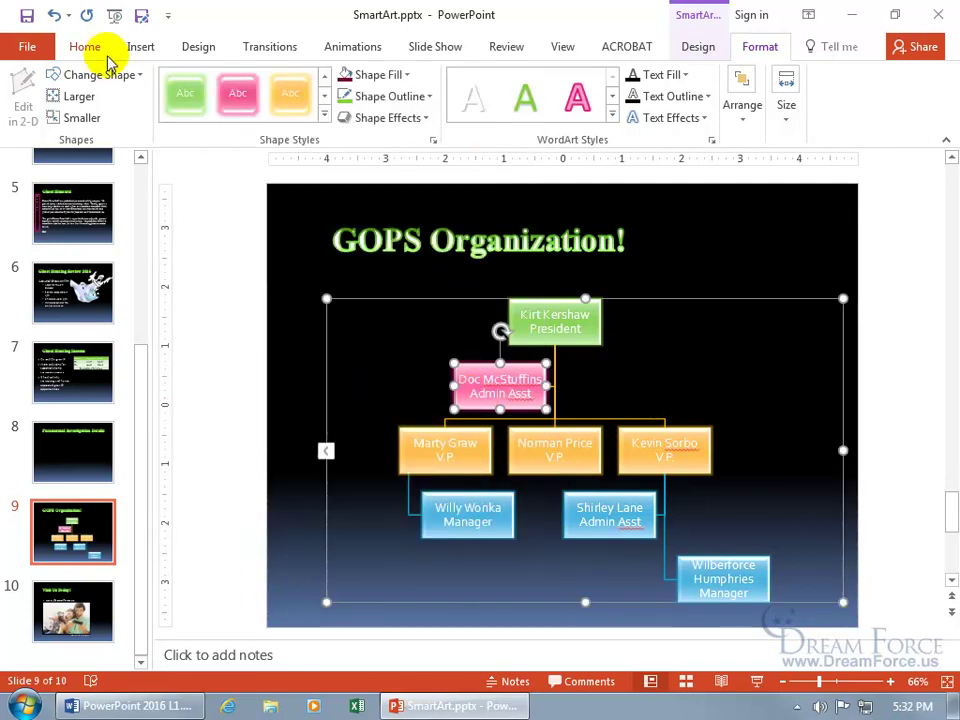
{"action": "left_click", "coordinate": [53, 14]}
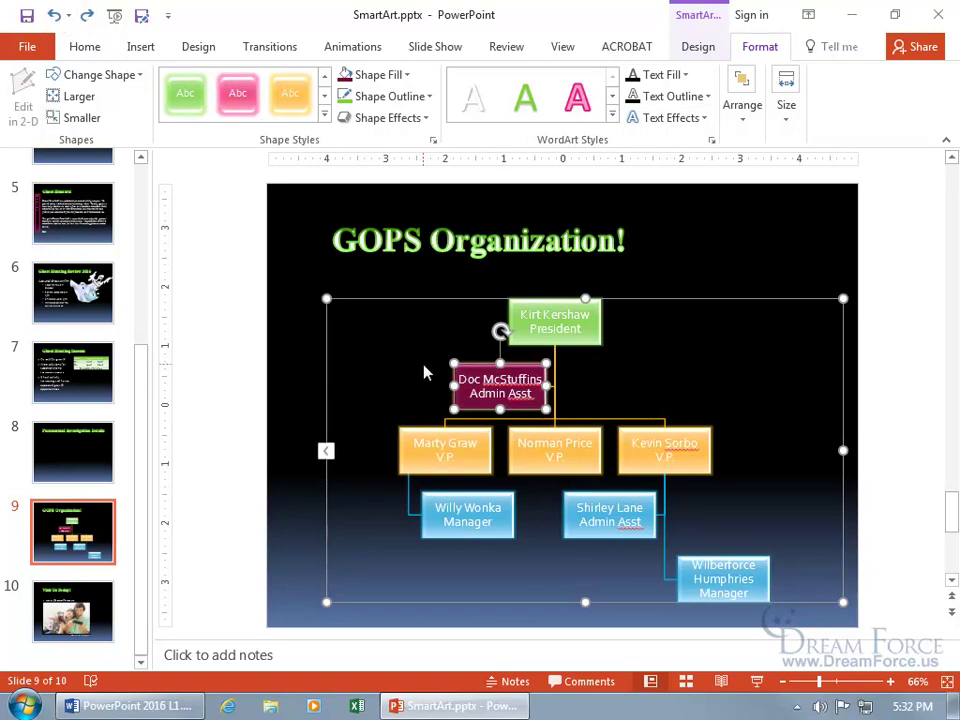
- Change the font colour of the assistant box's text from the mini toolbar
{"action": "left_click_drag", "start_coordinate": [485, 380], "coordinate": [530, 396]}
{"action": "triple_click", "coordinate": [530, 396]}
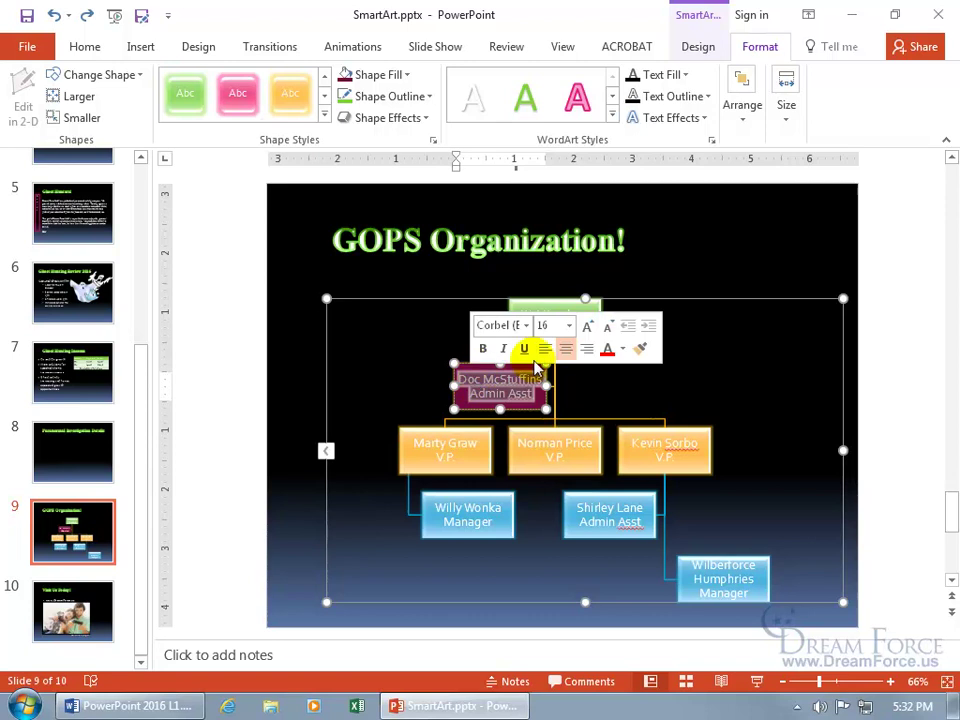
{"action": "left_click", "coordinate": [624, 353]}
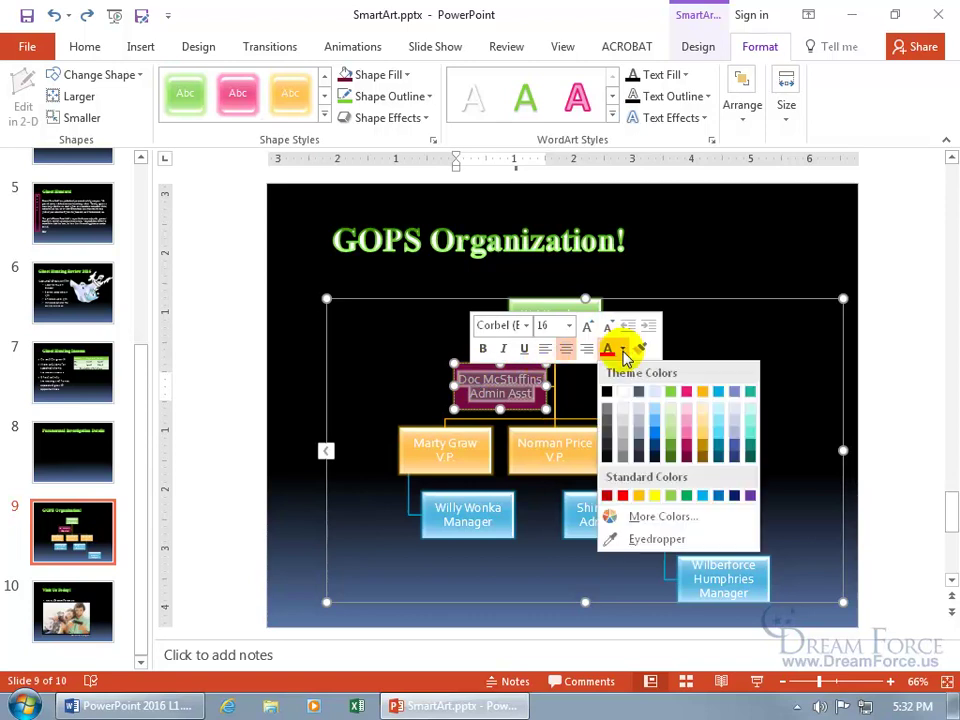
{"action": "left_click", "coordinate": [656, 394]}
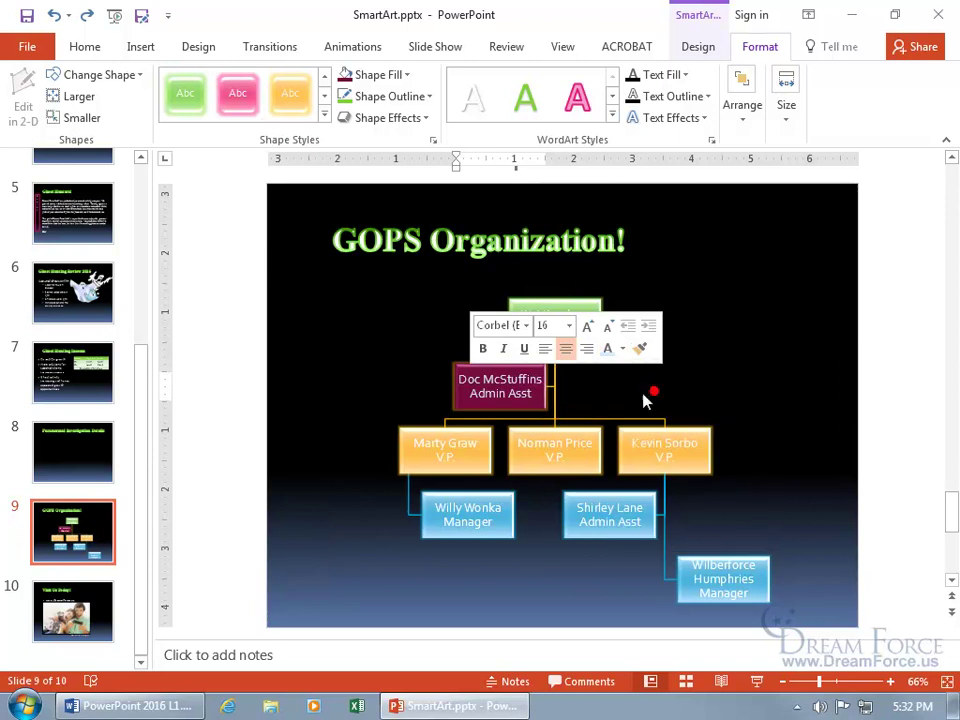
{"action": "left_click", "coordinate": [418, 371]}
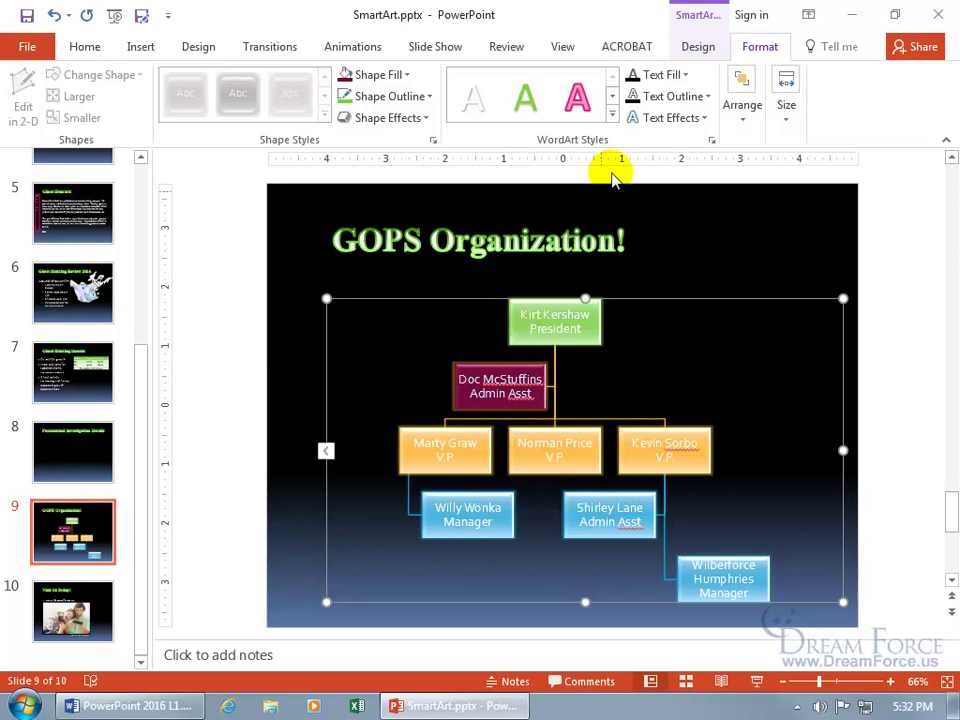
- Use Reset Graphic on the SmartArt Design tab to return every box to plain green
{"action": "left_click", "coordinate": [707, 47]}
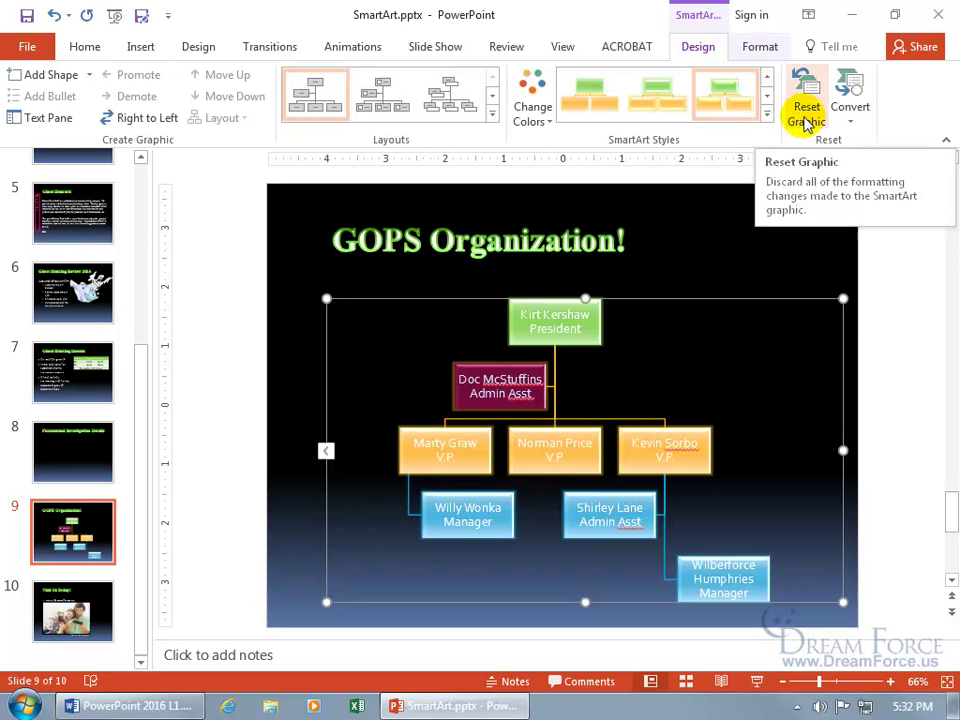
{"action": "left_click", "coordinate": [806, 118]}
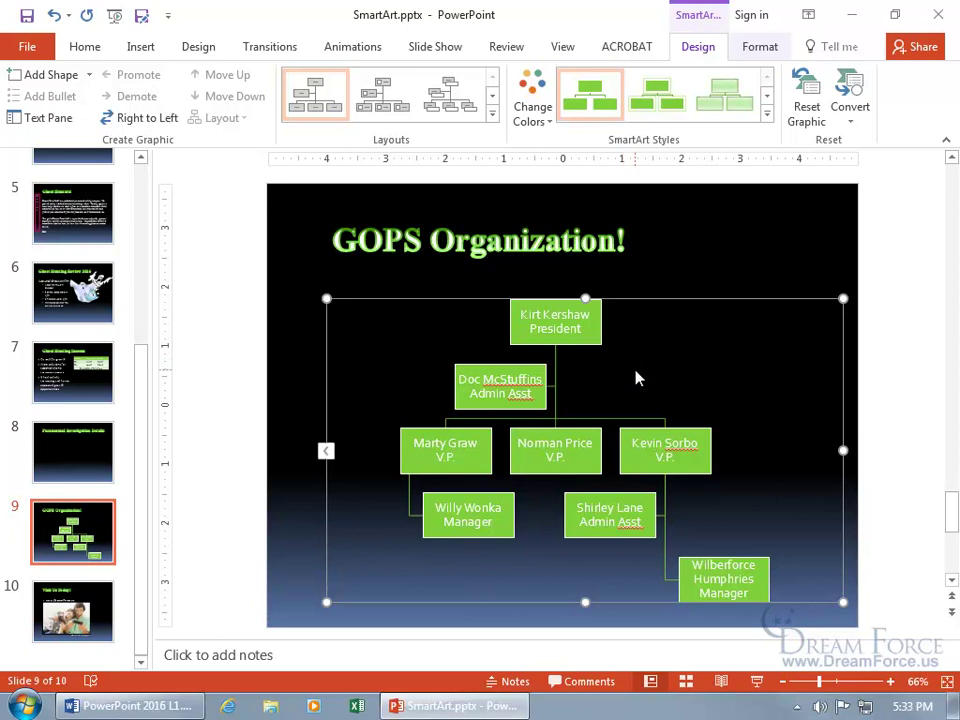
- On slide 6, convert the bullet text into a Vertical Chevron List SmartArt
{"action": "left_click", "coordinate": [76, 294]}
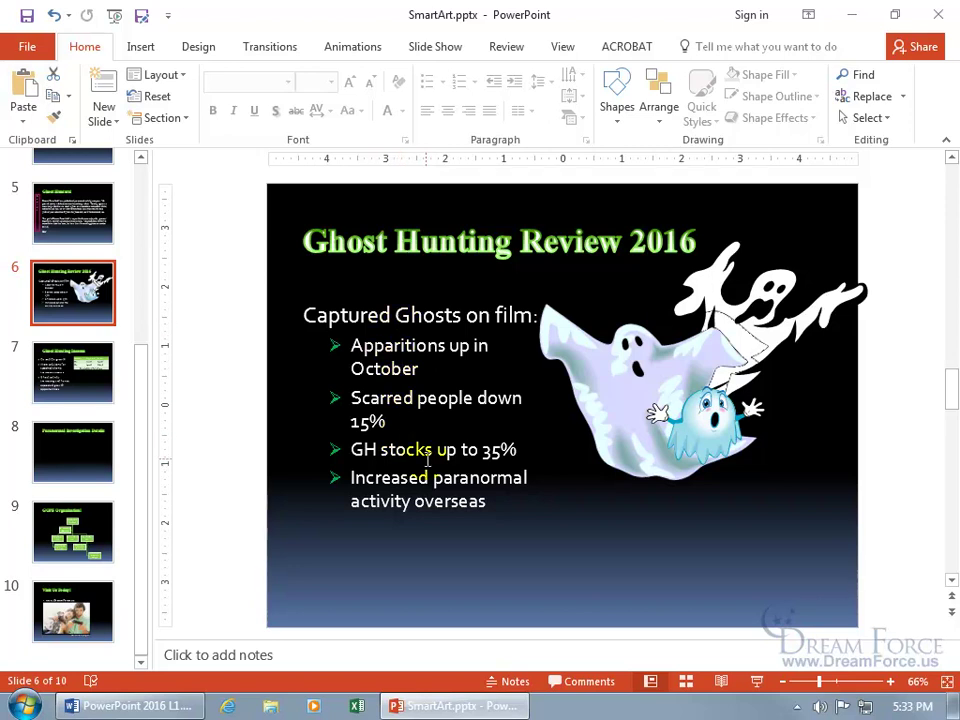
{"action": "left_click_drag", "start_coordinate": [490, 502], "coordinate": [309, 318]}
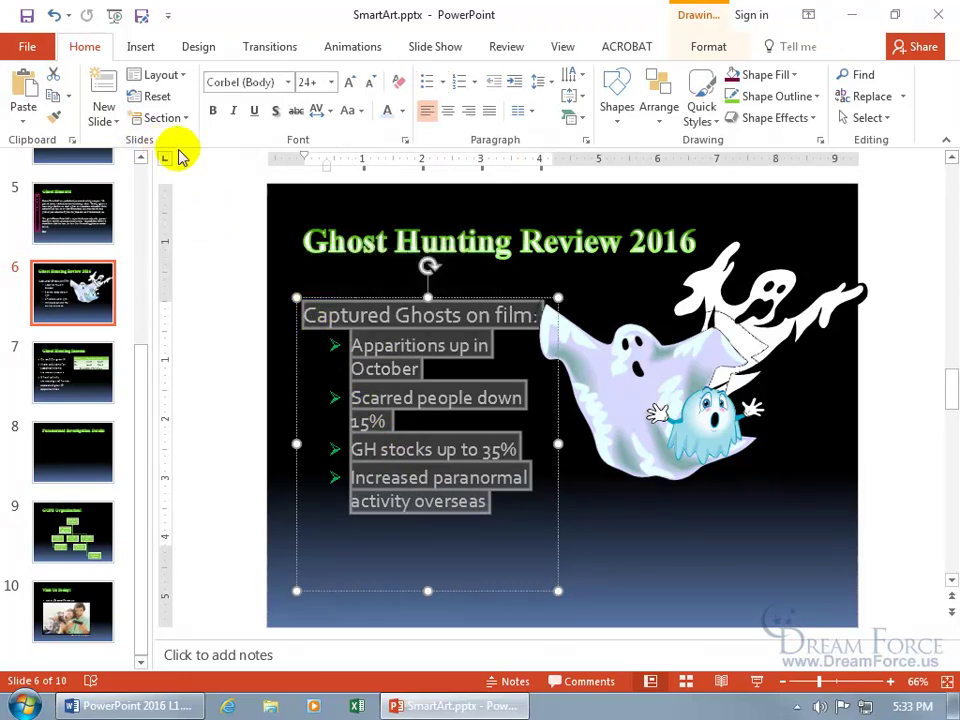
{"action": "left_click", "coordinate": [577, 122]}
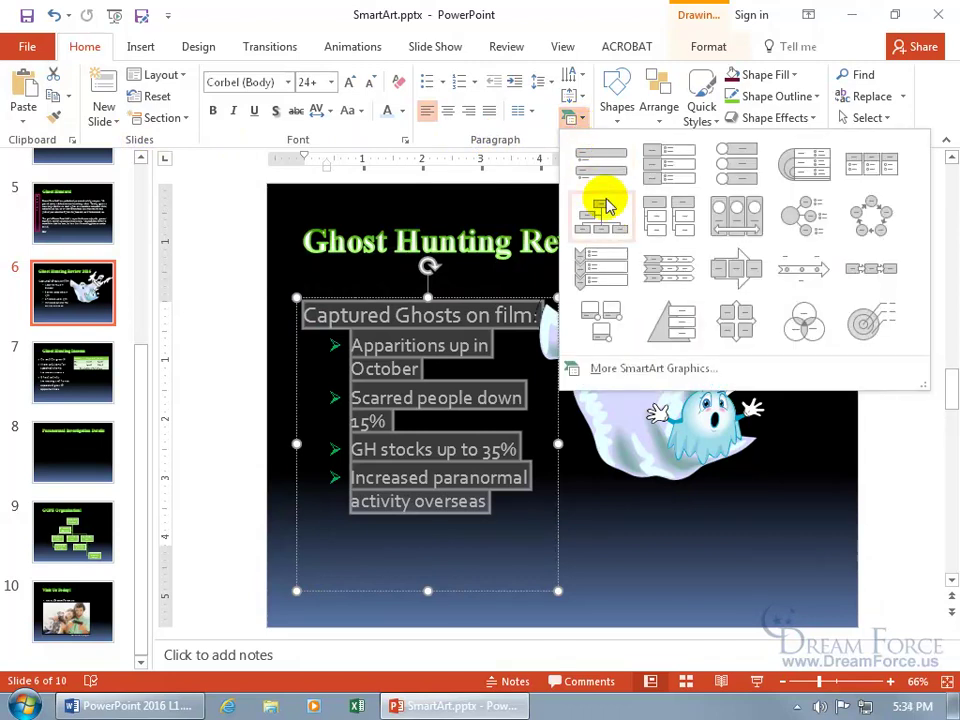
{"action": "left_click", "coordinate": [602, 268]}
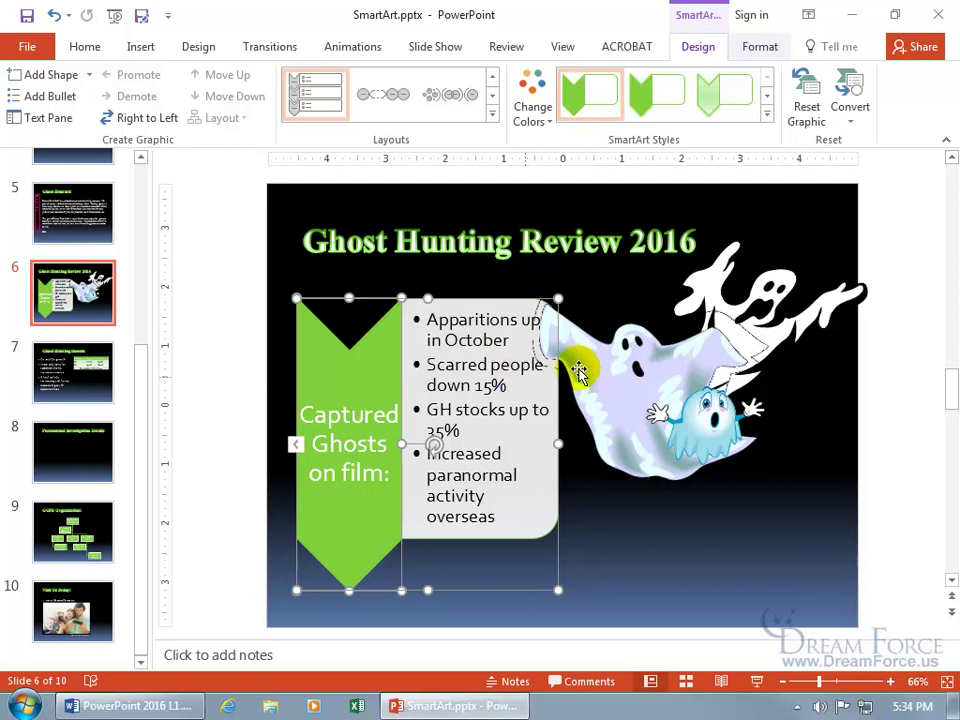
- Select all three ghost pictures and apply the Circular Picture Callout picture layout
{"action": "left_click", "coordinate": [620, 368]}
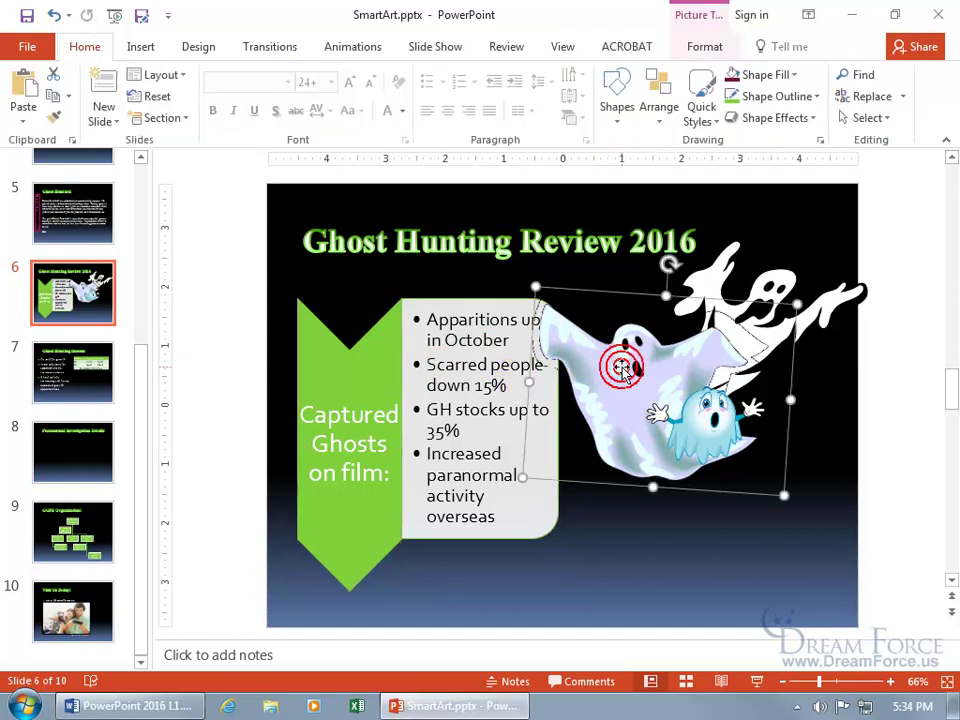
{"action": "left_click", "coordinate": [700, 415], "text": "shift"}
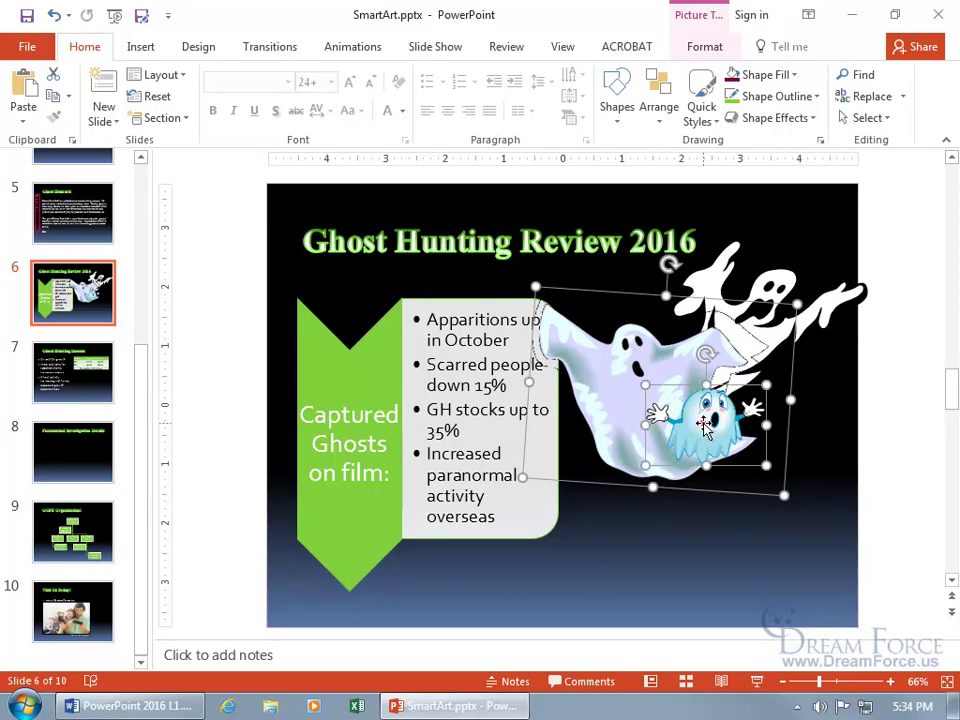
{"action": "left_click", "coordinate": [782, 287], "text": "shift"}
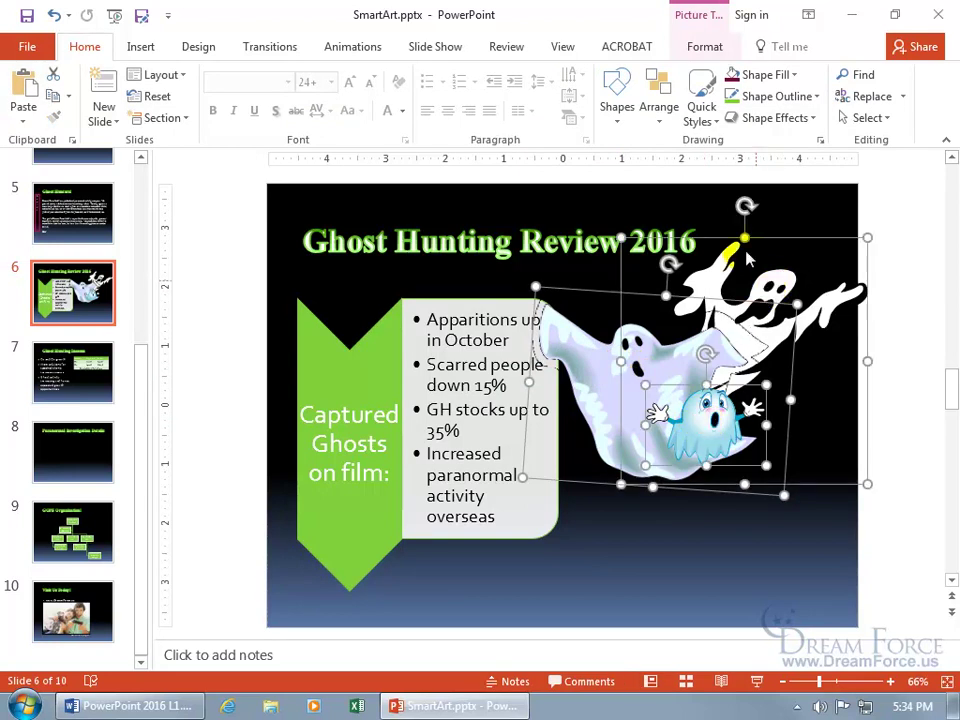
{"action": "left_click", "coordinate": [708, 48]}
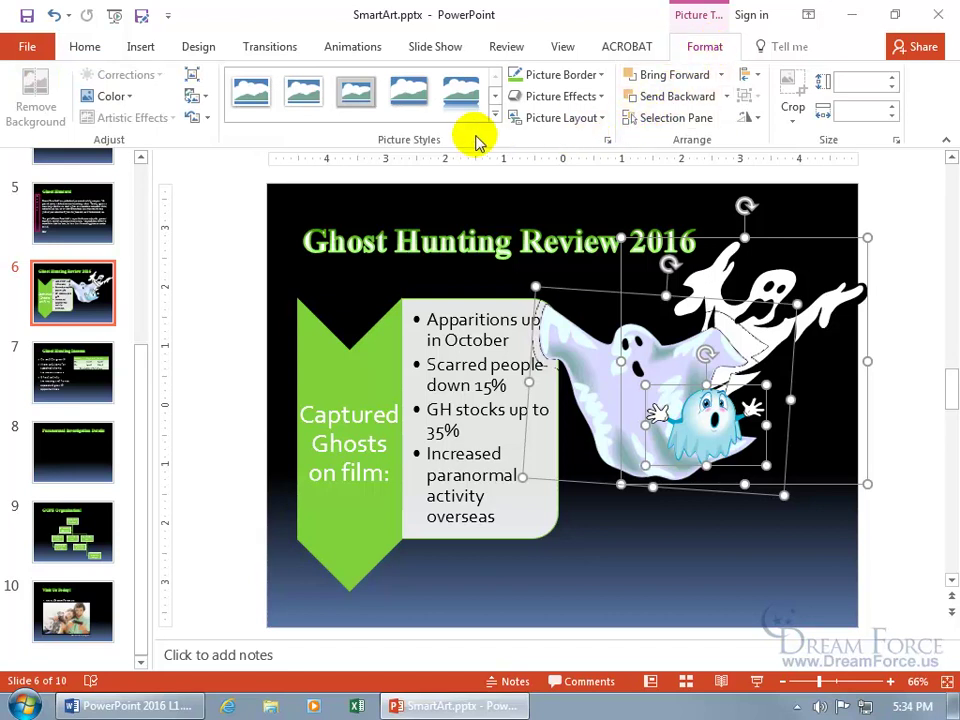
{"action": "left_click", "coordinate": [578, 120]}
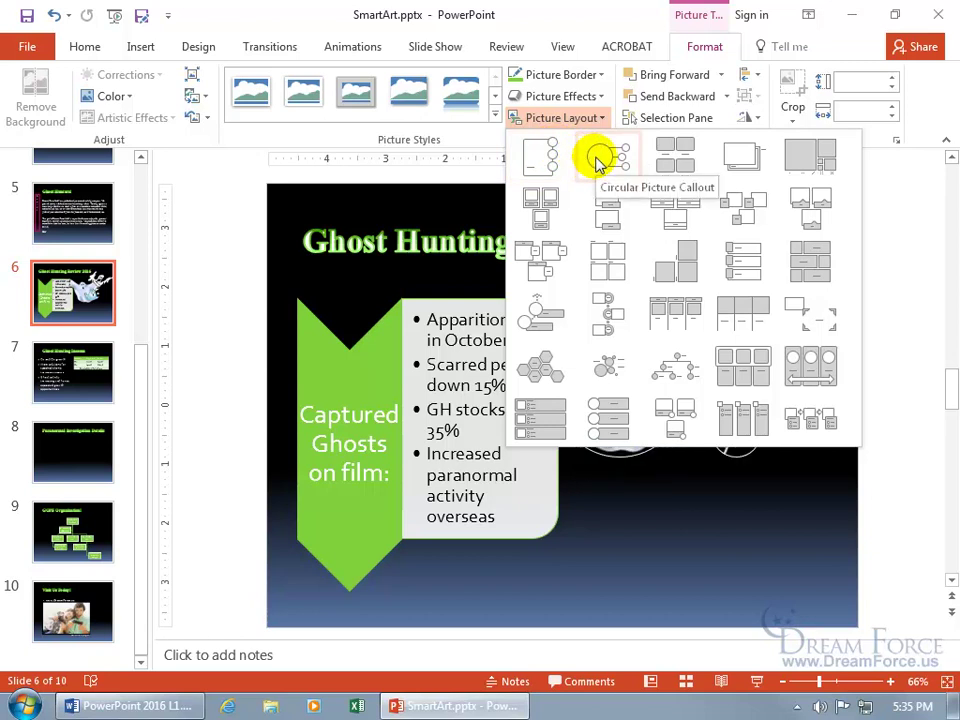
{"action": "left_click", "coordinate": [598, 163]}
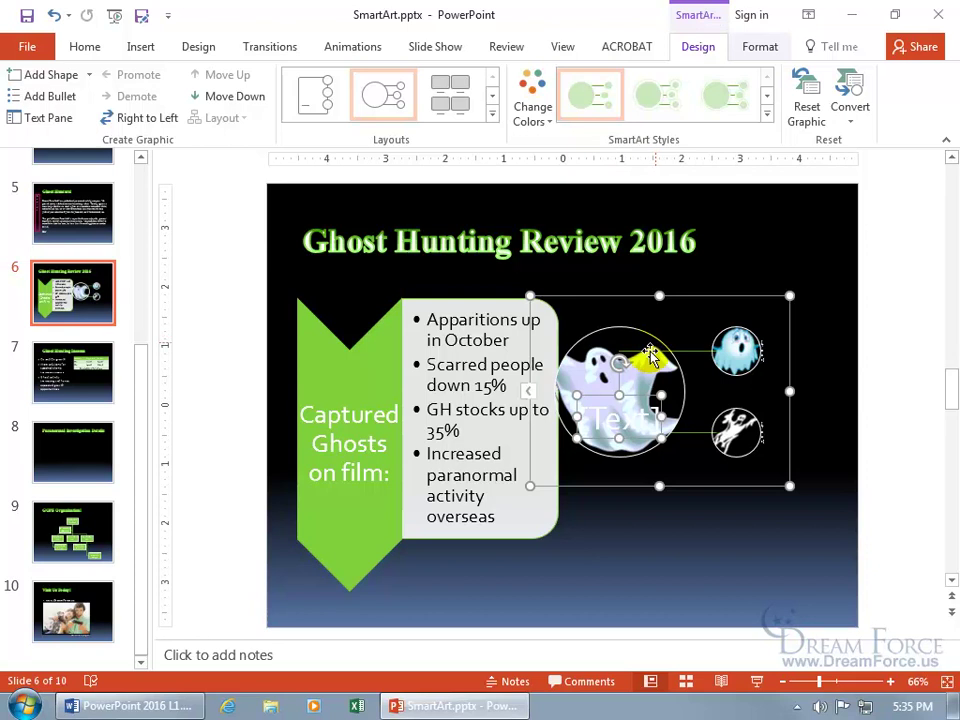
- Type 'Boo!' in the large circle's caption and set its font colour to green
{"action": "left_click", "coordinate": [621, 420]}
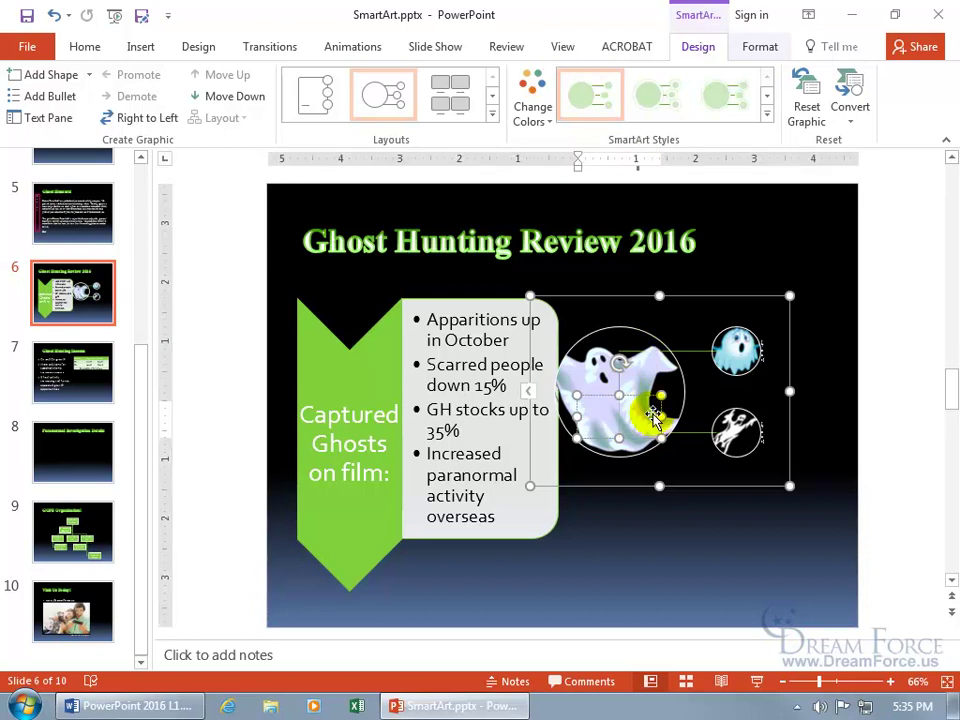
{"action": "type", "text": "Boo!"}
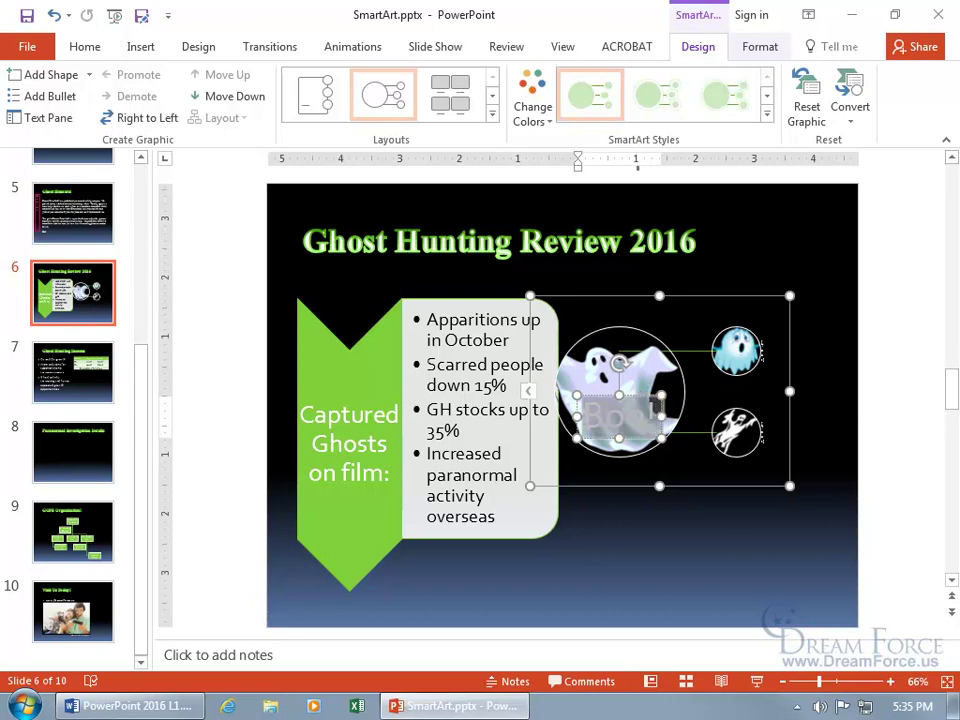
{"action": "mouse_move", "coordinate": [588, 413]}
{"action": "left_mouse_down"}
{"action": "mouse_move", "coordinate": [654, 401]}
{"action": "mouse_move", "coordinate": [657, 425]}
{"action": "left_mouse_up"}
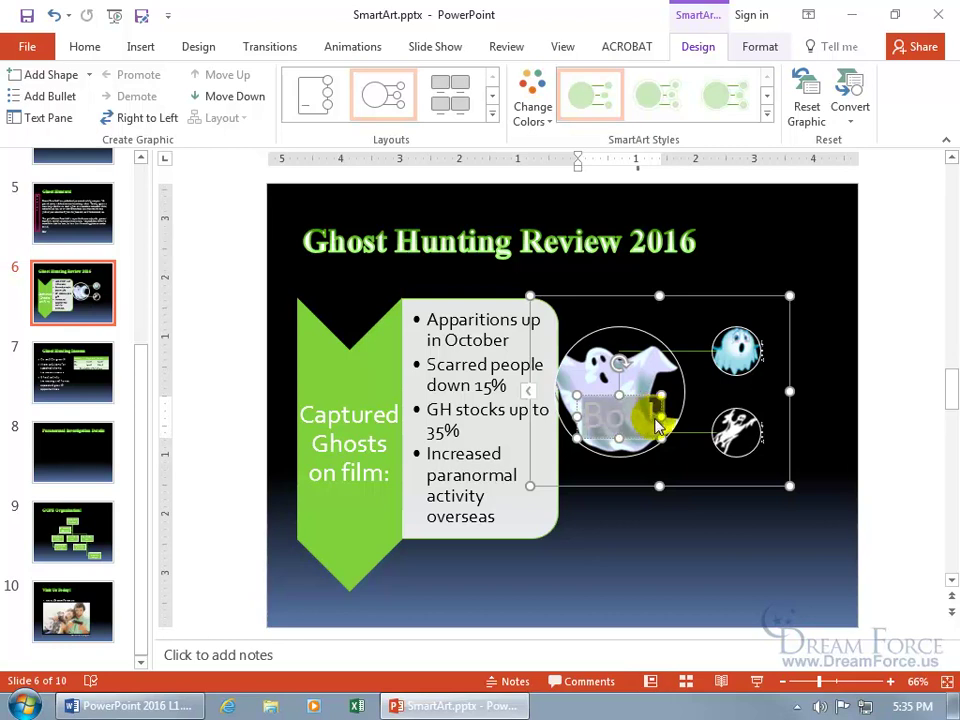
{"action": "left_click", "coordinate": [578, 421]}
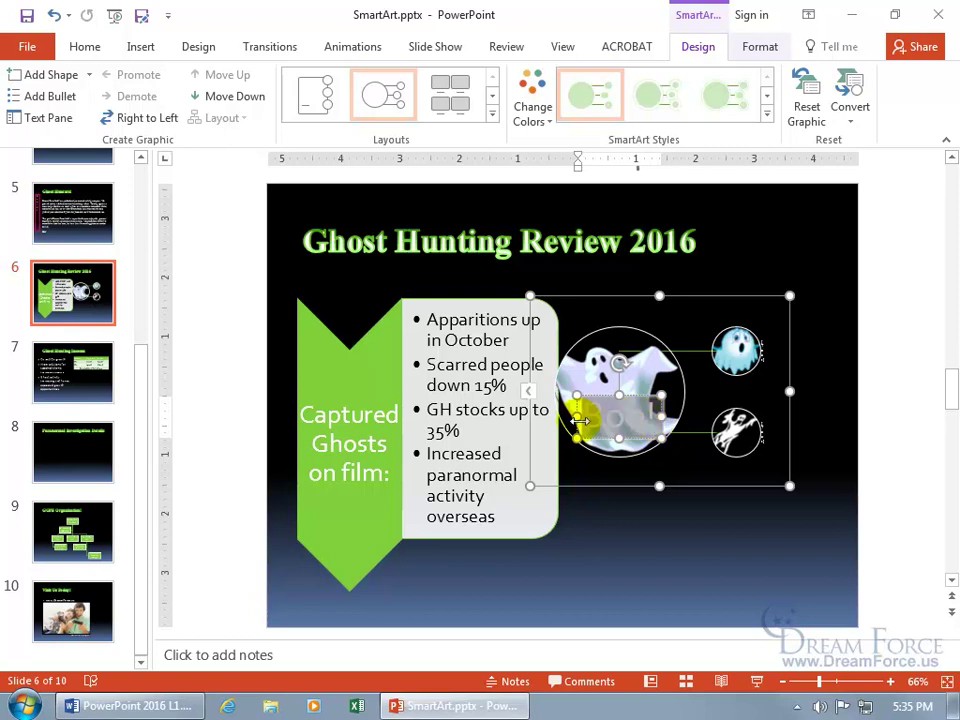
{"action": "left_click", "coordinate": [650, 430]}
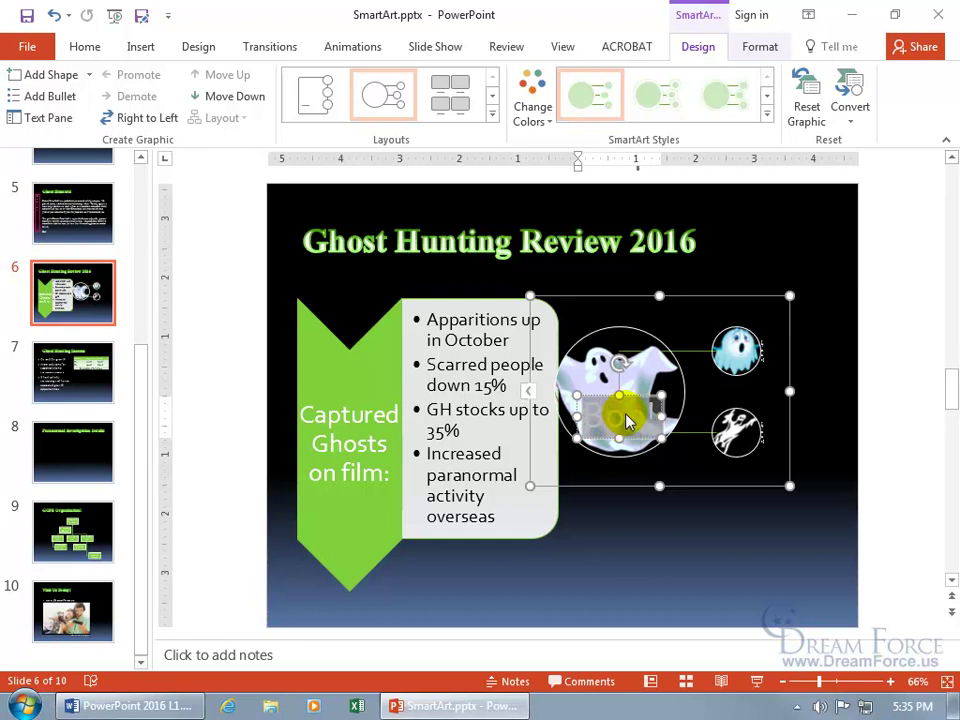
{"action": "right_click", "coordinate": [626, 418]}
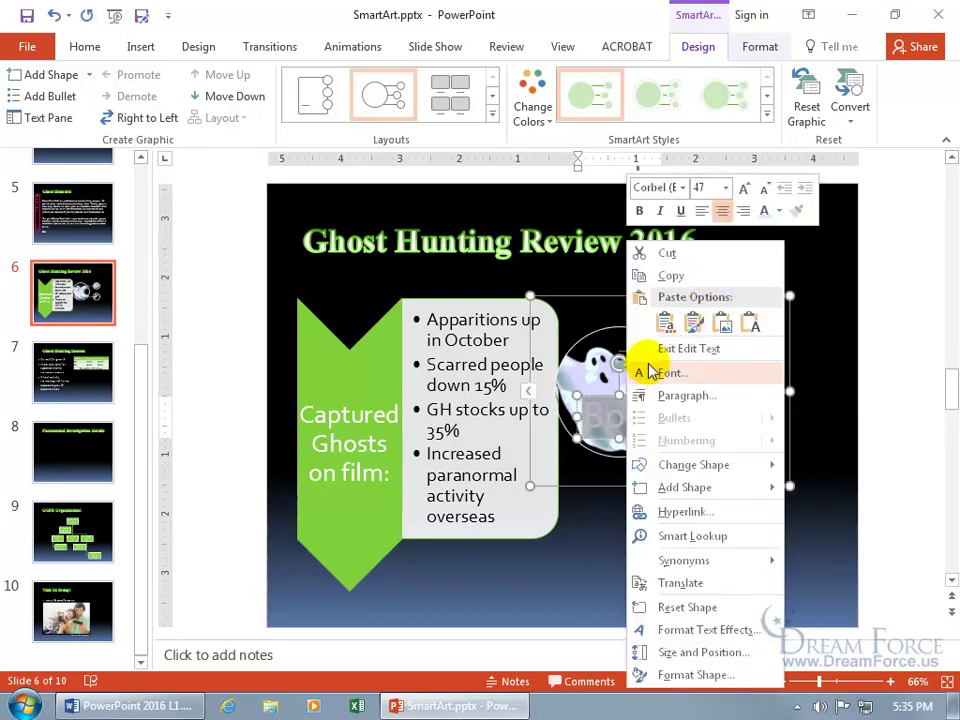
{"action": "left_click", "coordinate": [779, 211]}
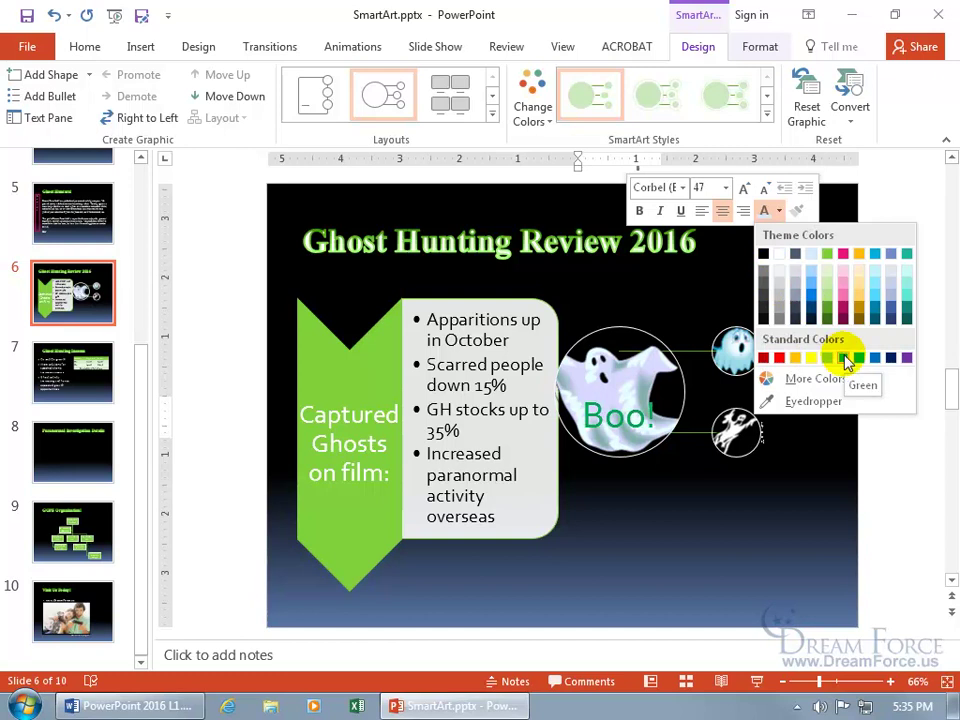
{"action": "left_click", "coordinate": [845, 358]}
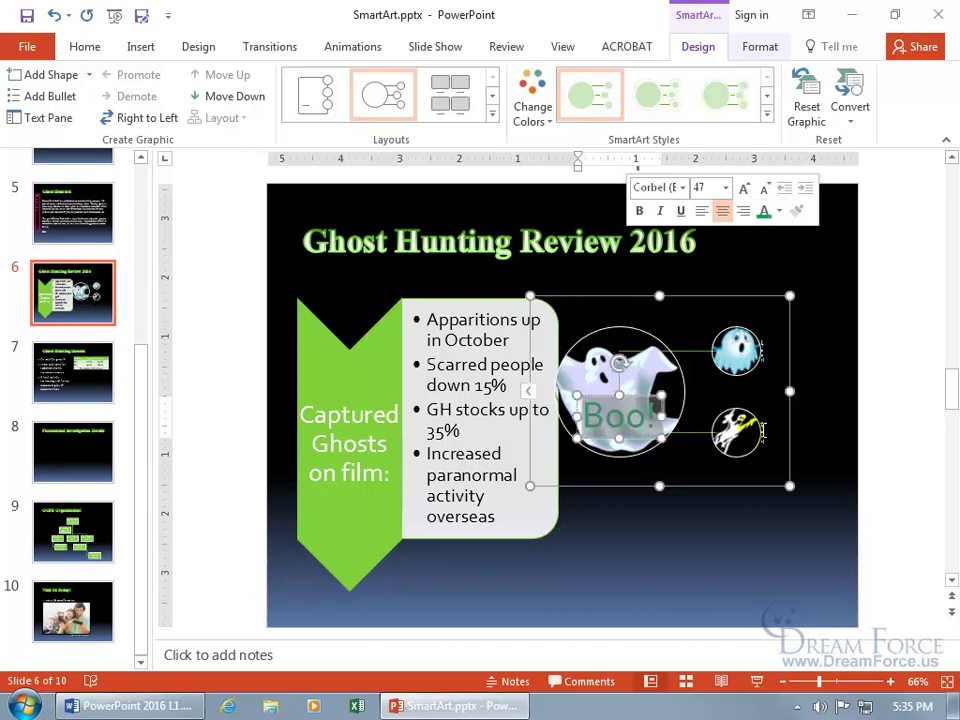
- Undo the accidental widening of the small shape beside the lower ghost
{"action": "left_click", "coordinate": [763, 430]}
{"action": "left_click_drag", "start_coordinate": [766, 432], "coordinate": [739, 430]}
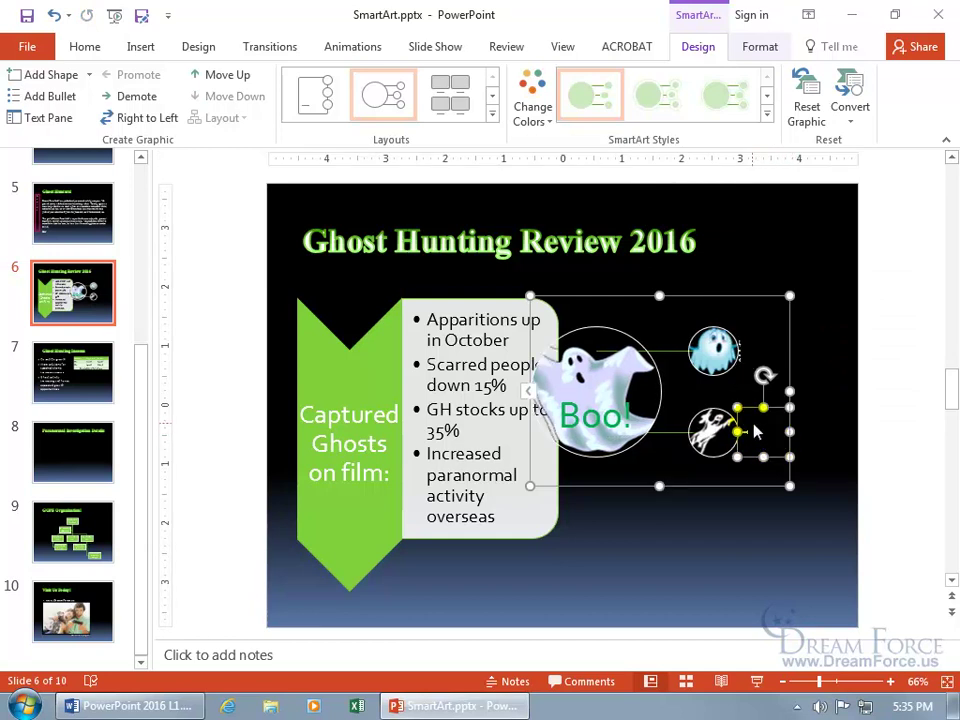
{"action": "left_click", "coordinate": [55, 16]}
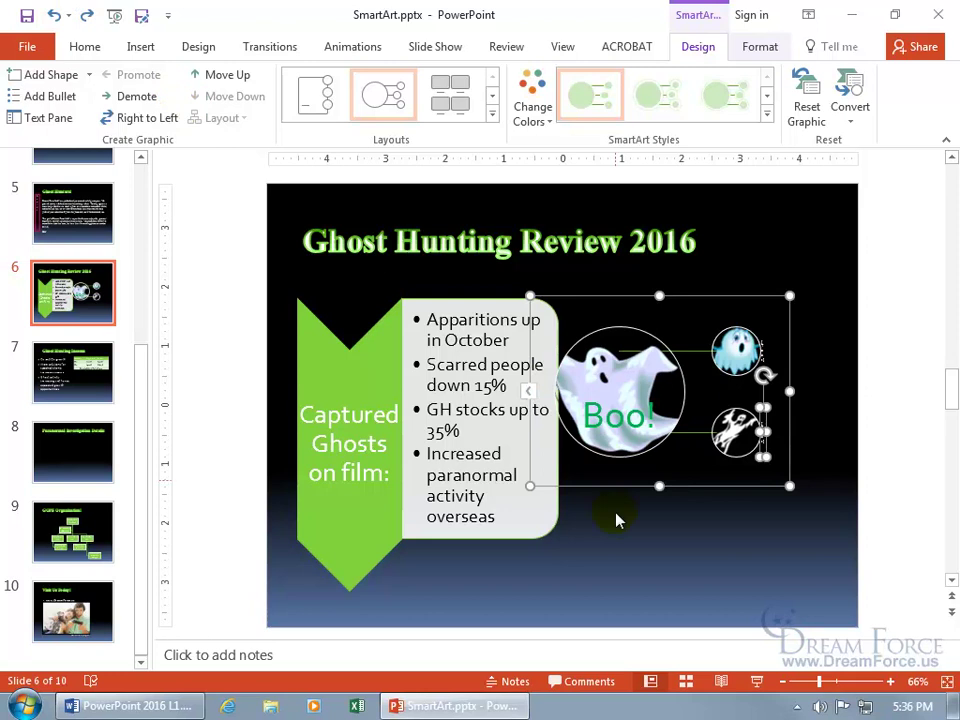
- Drag the callout graphic's bottom-right handle outward to enlarge the circles and Boo! caption
{"action": "left_click", "coordinate": [624, 563]}
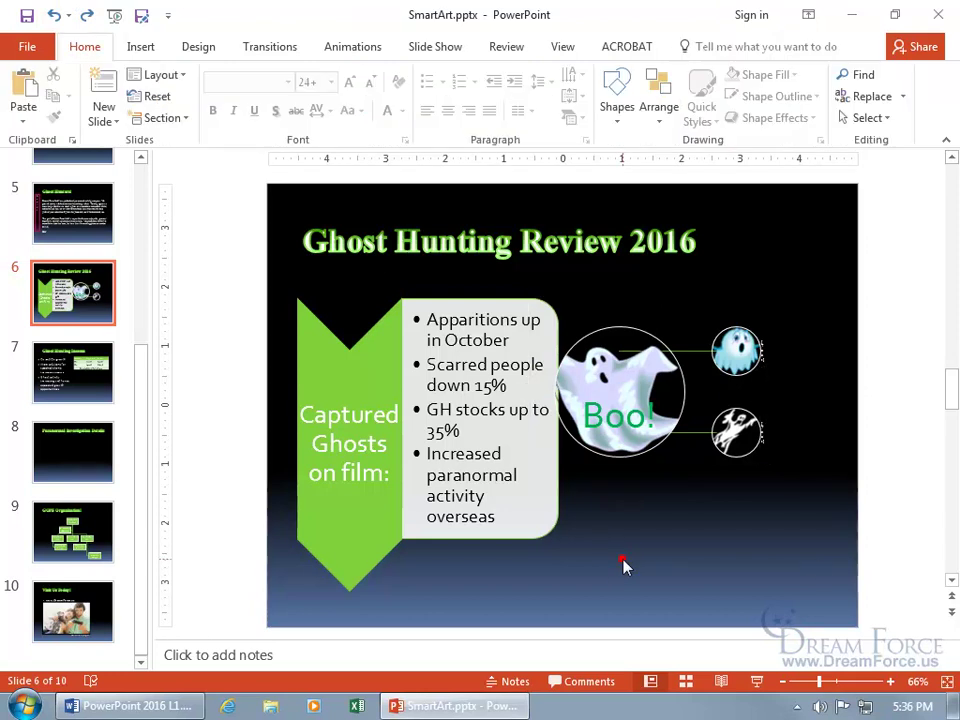
{"action": "left_click", "coordinate": [640, 415]}
{"action": "left_click_drag", "start_coordinate": [789, 487], "coordinate": [843, 533]}
{"action": "left_click", "coordinate": [783, 378]}
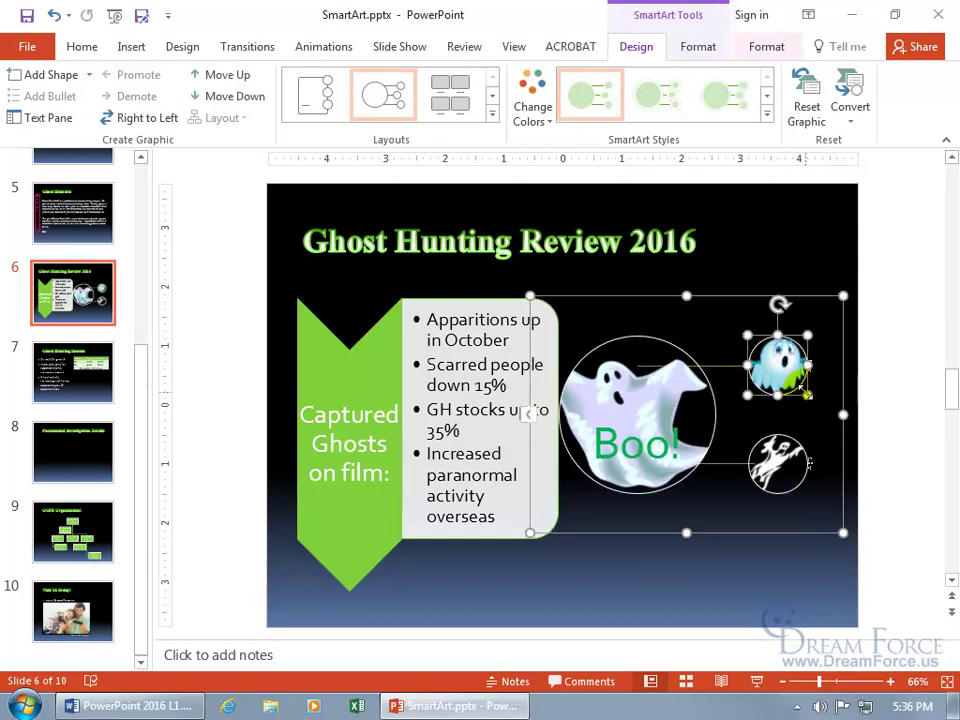